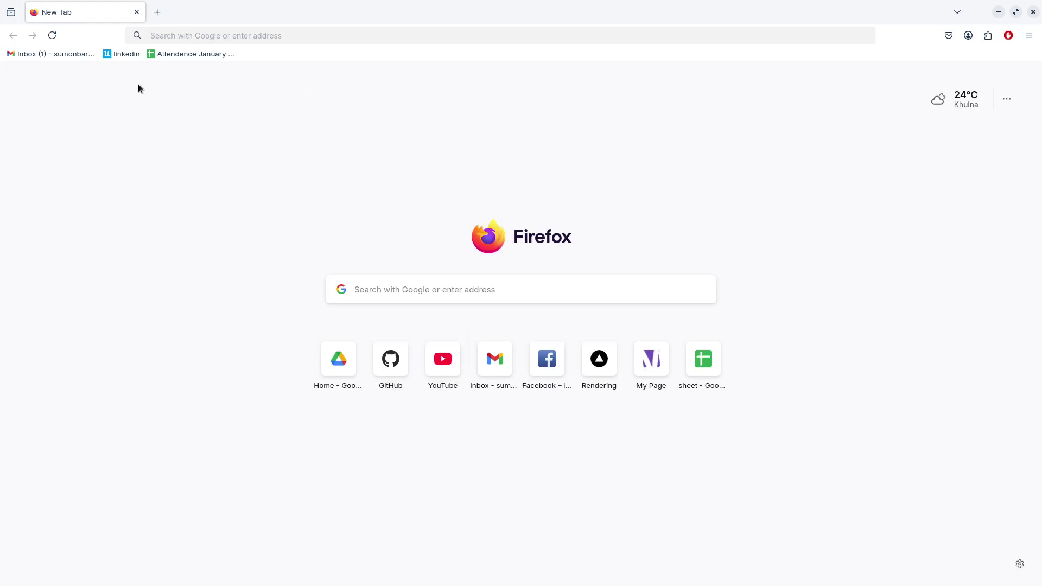
# From the Gmail inbox, launch Classroom from the Google apps grid in a new tab
pyautogui.click(62, 54)
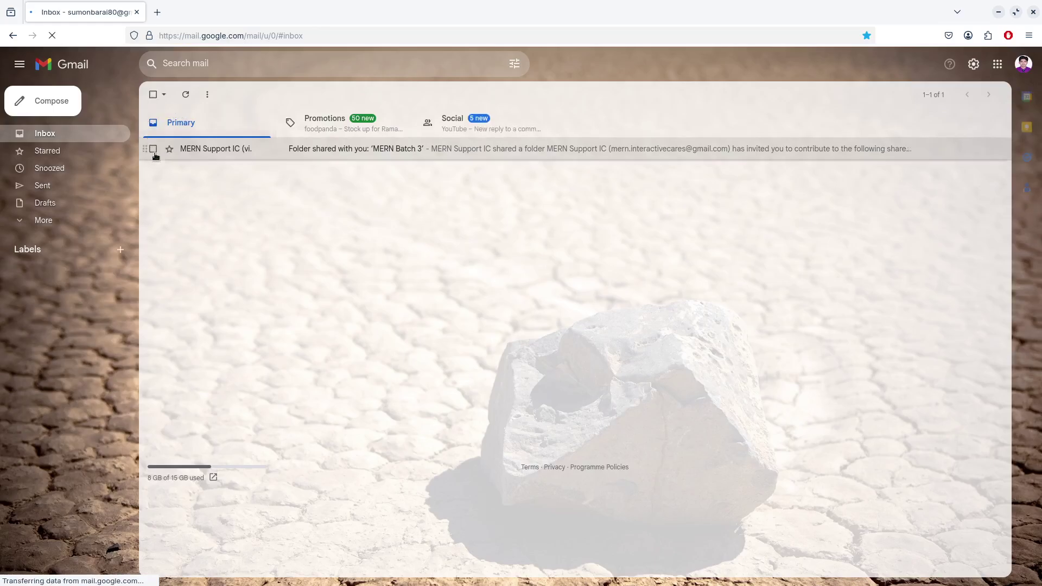
pyautogui.click(996, 66)
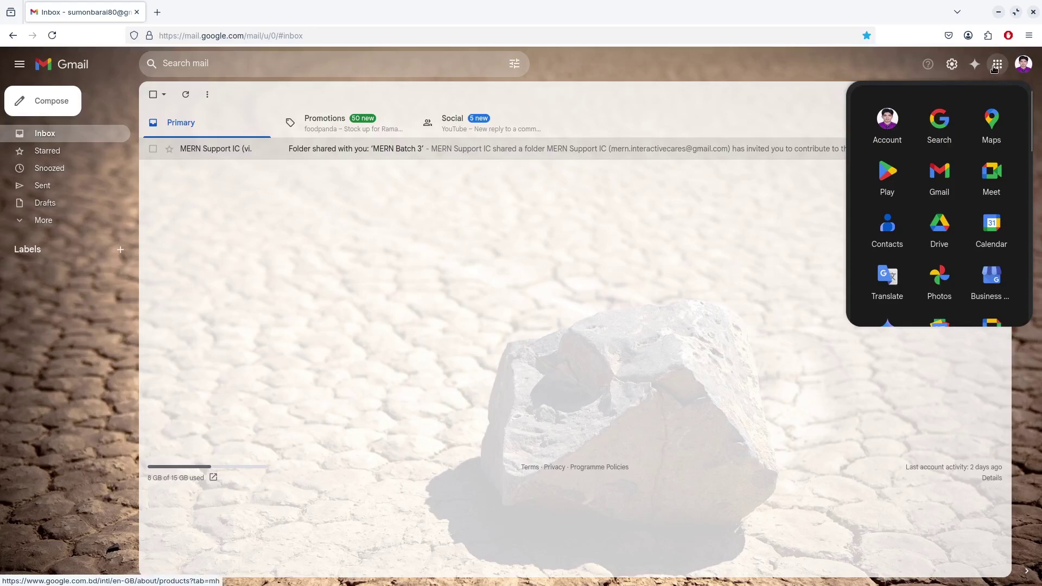
pyautogui.scroll(-3, 962, 213)
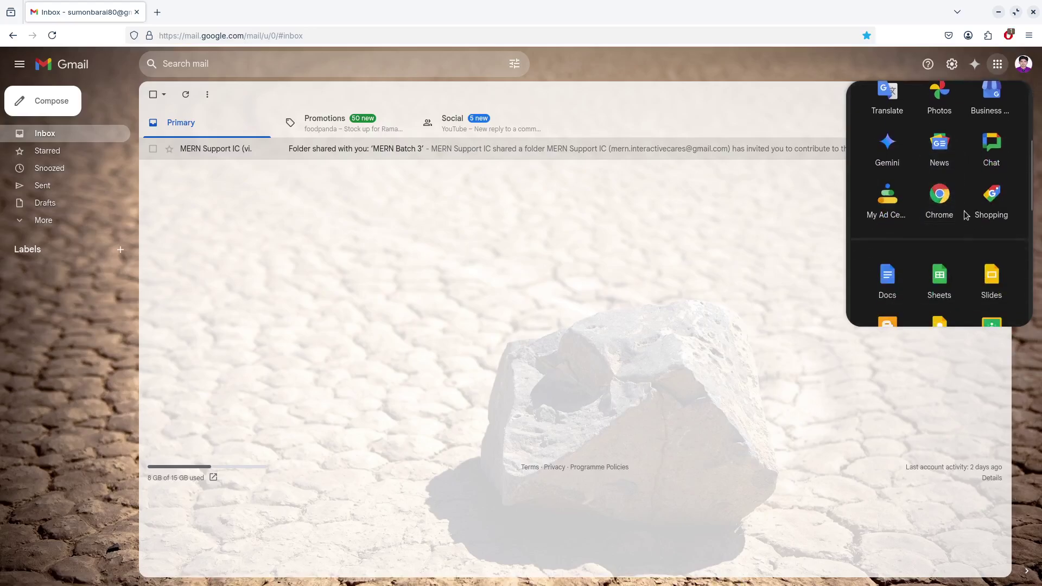
pyautogui.scroll(-4, 971, 217)
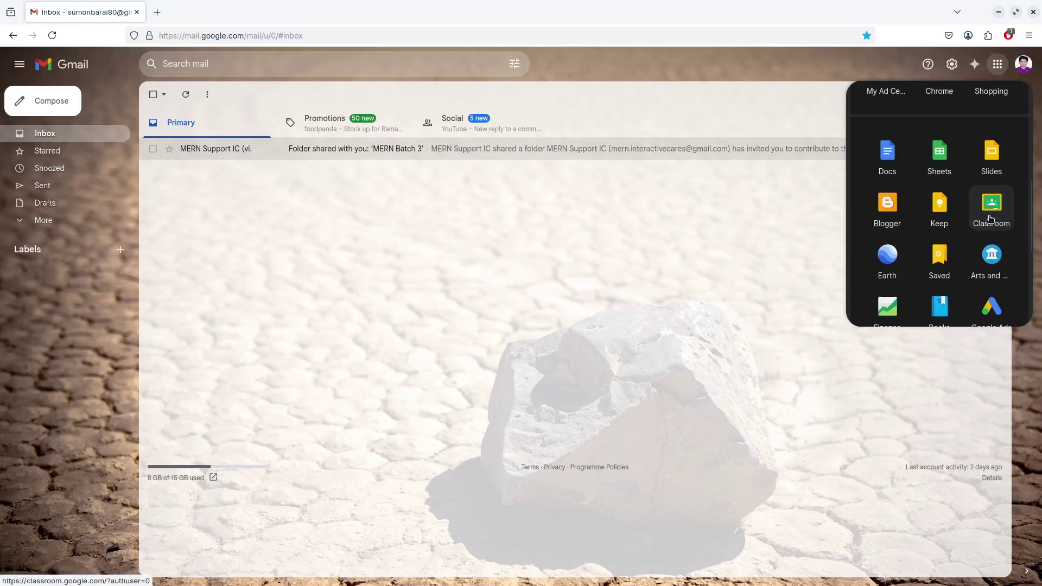
pyautogui.click(988, 219)
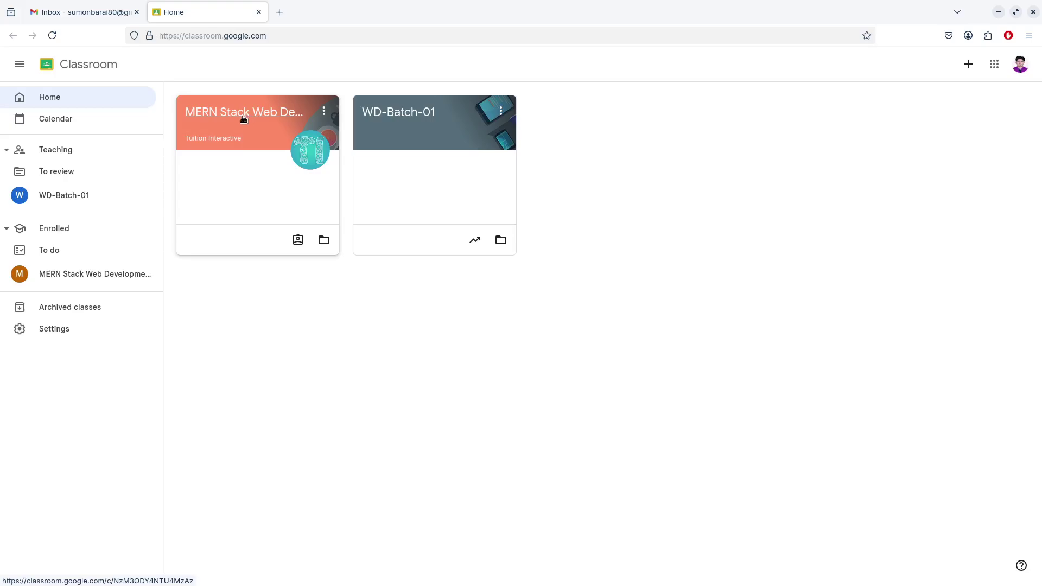
# In the MERN Stack Web Development class's Classwork, view Assignment -01's full instructions
pyautogui.click(244, 115)
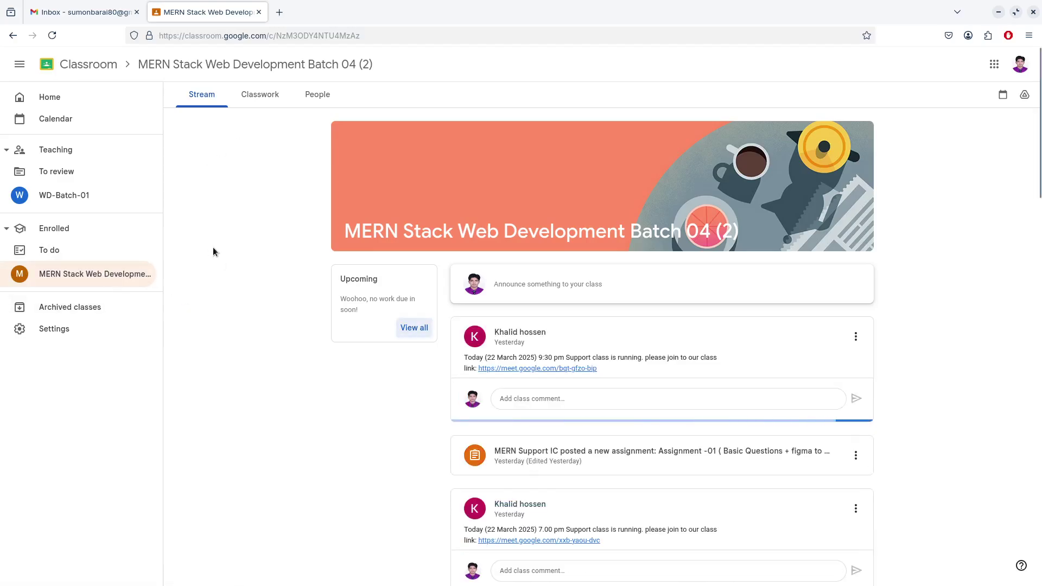
pyautogui.click(262, 102)
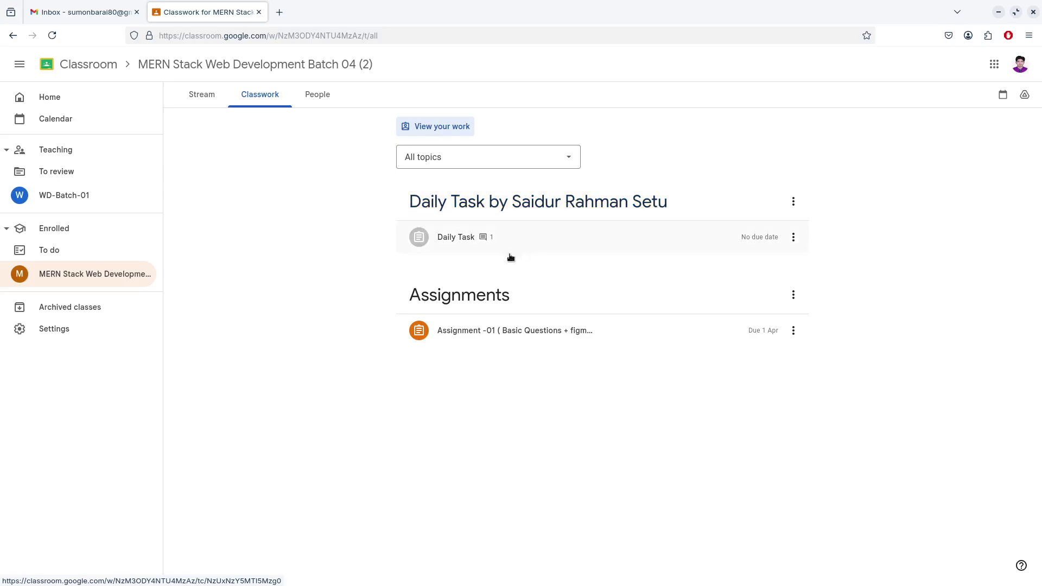
pyautogui.click(483, 341)
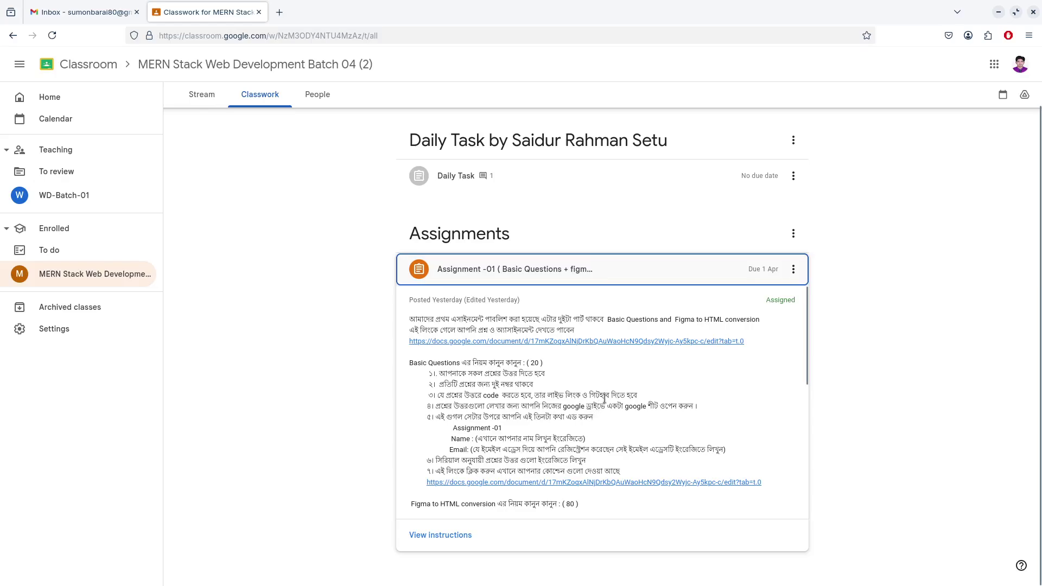
pyautogui.click(442, 536)
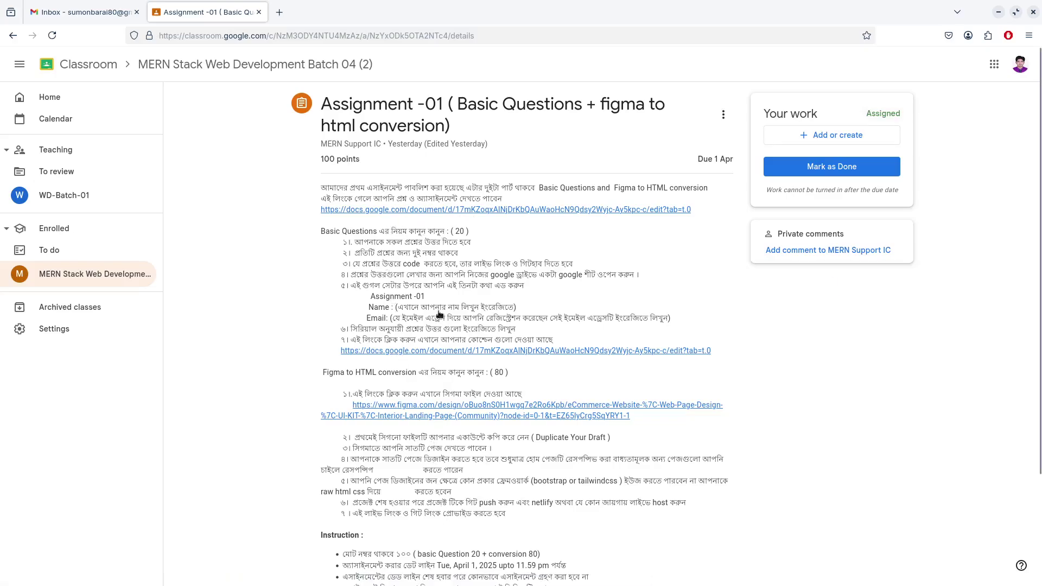
pyautogui.scroll(-3, 441, 437)
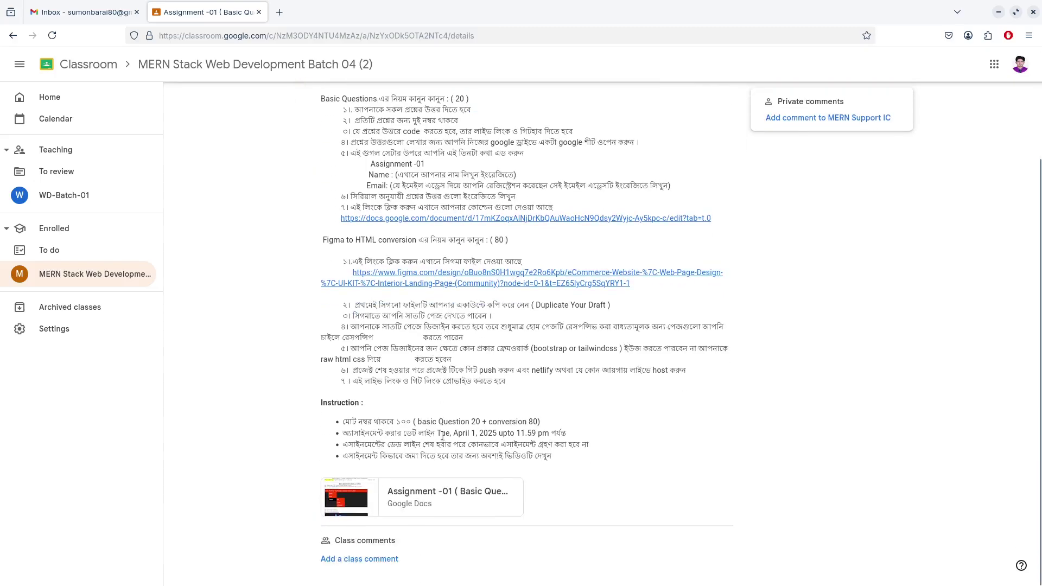
pyautogui.scroll(3, 469, 429)
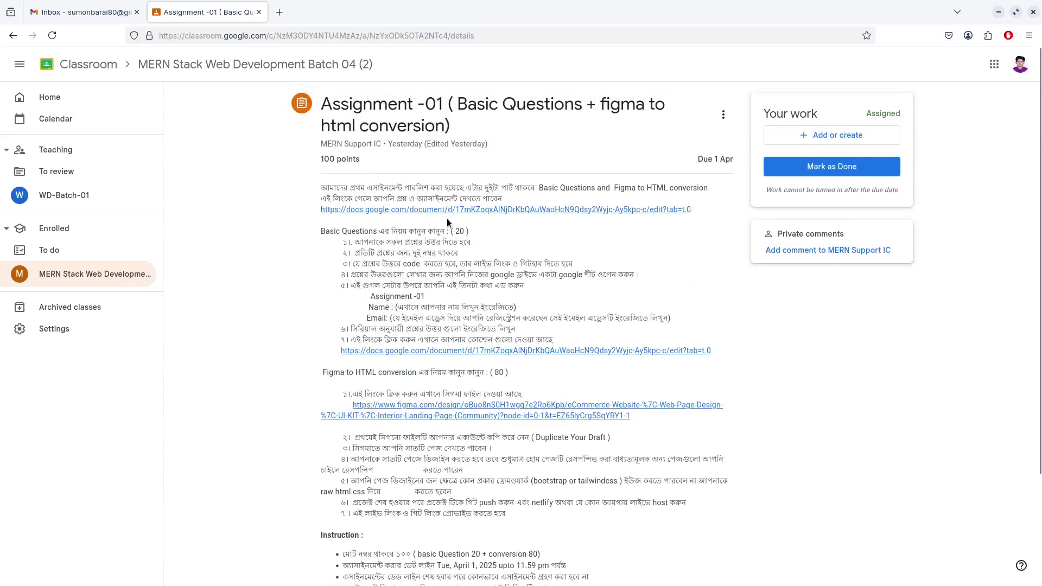
pyautogui.scroll(-3, 527, 300)
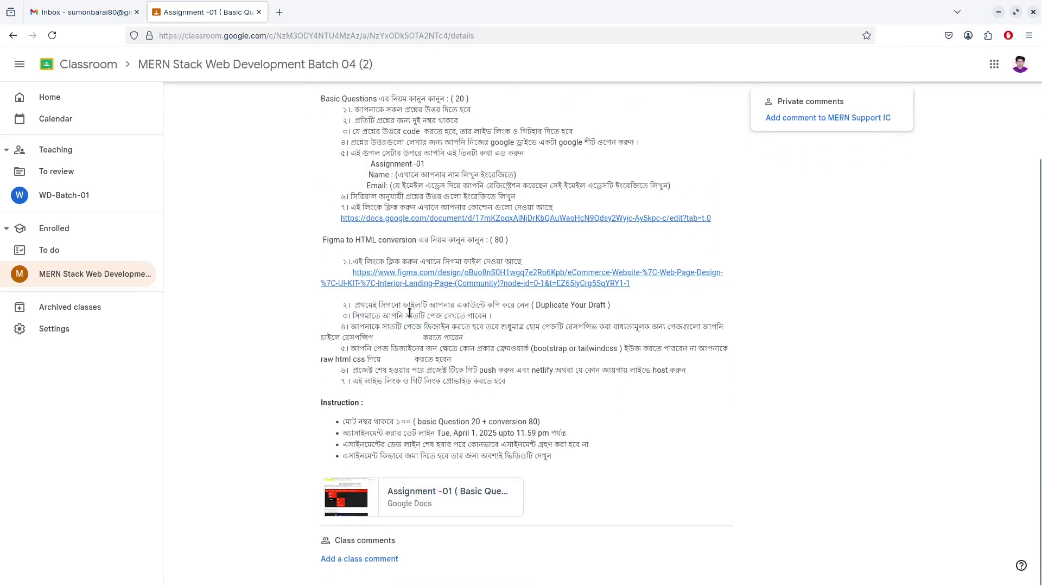
pyautogui.scroll(3, 558, 335)
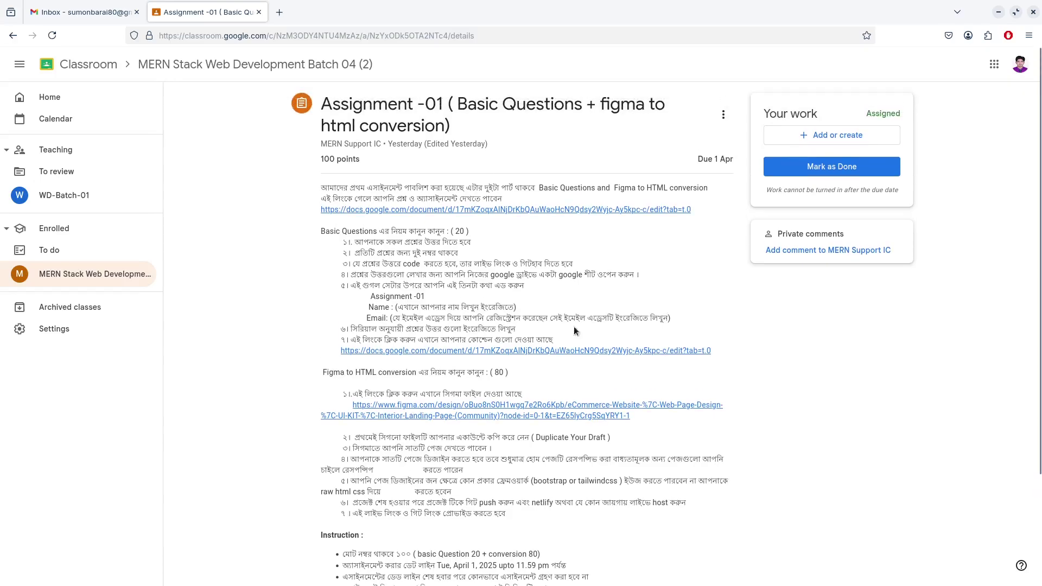
pyautogui.scroll(-3, 442, 486)
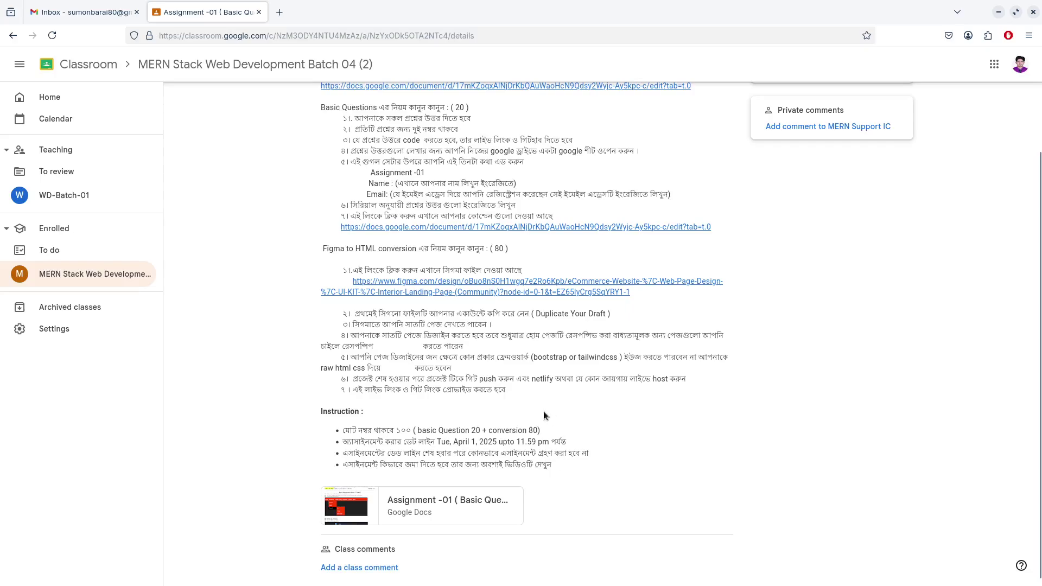
pyautogui.scroll(1, 669, 389)
pyautogui.scroll(3, 669, 390)
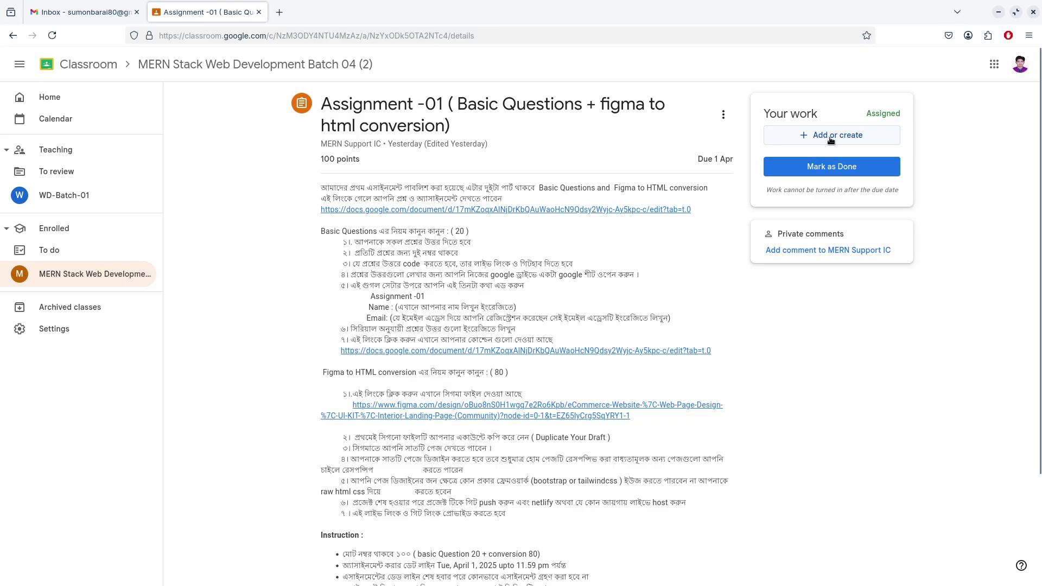
# Create a new Google Doc attachment for Assignment -01 and open it
pyautogui.click(830, 139)
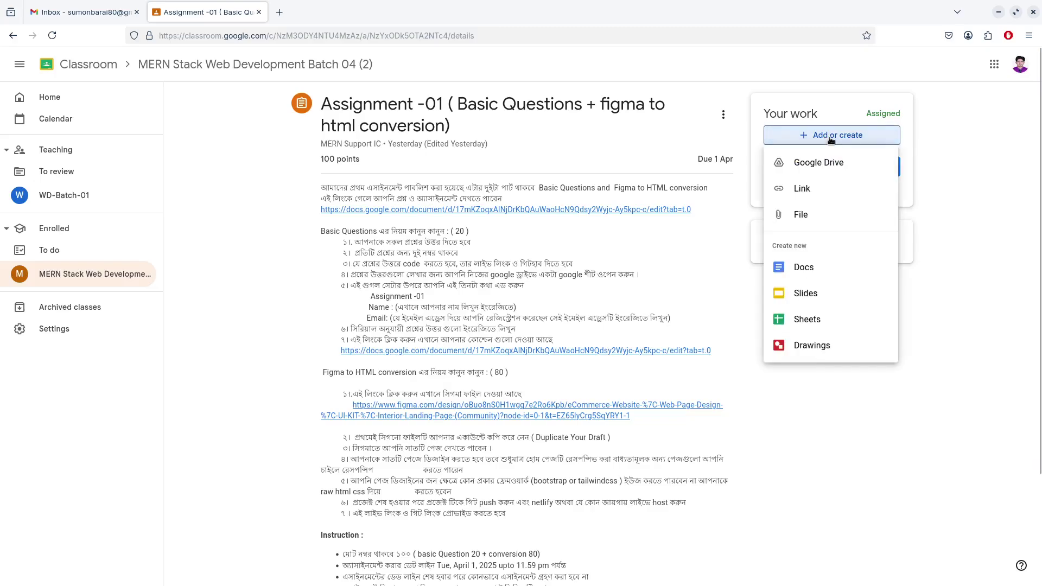
pyautogui.click(809, 274)
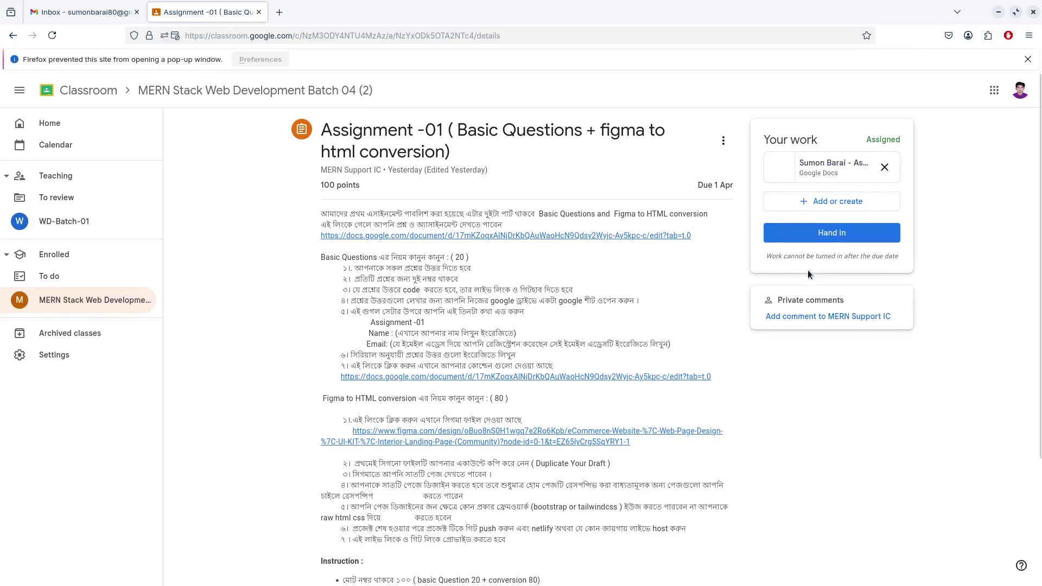
pyautogui.click(822, 165)
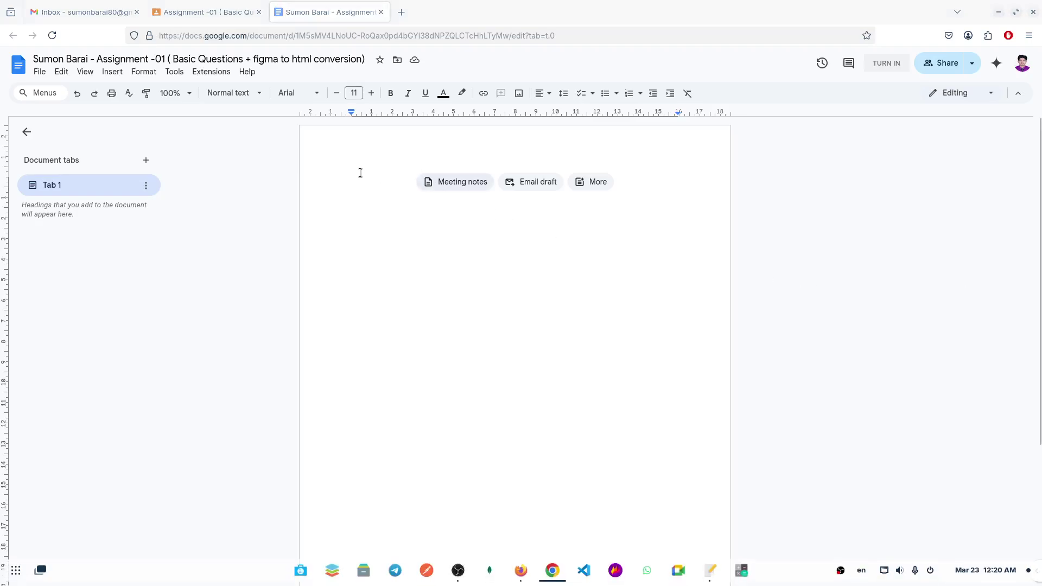
# Paste the three header lines and centre-align them, zooming in for editing
pyautogui.hotkey('ctrl', 'v')
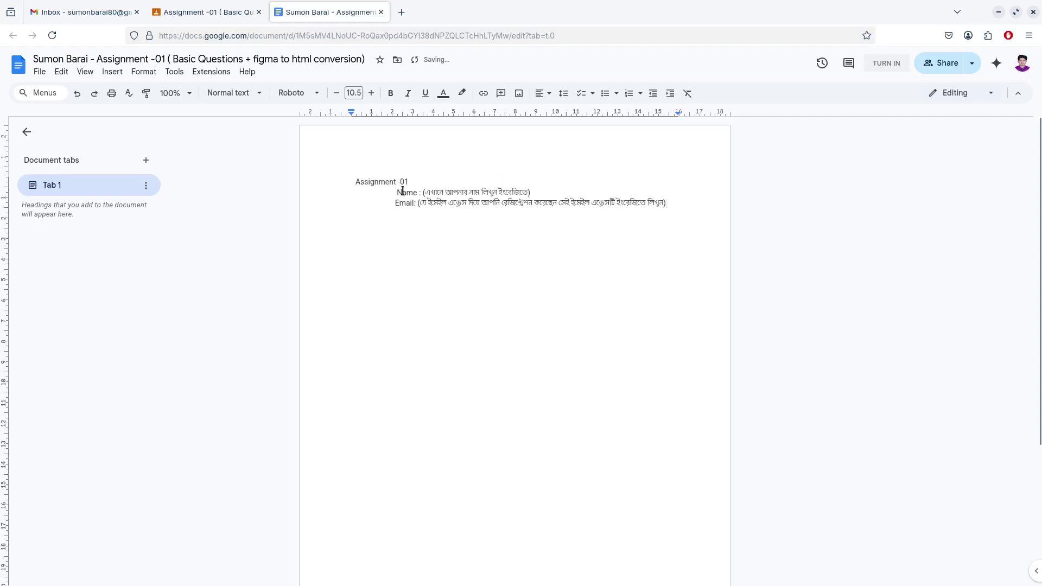
pyautogui.moveTo(673, 213); pyautogui.dragTo(350, 179)
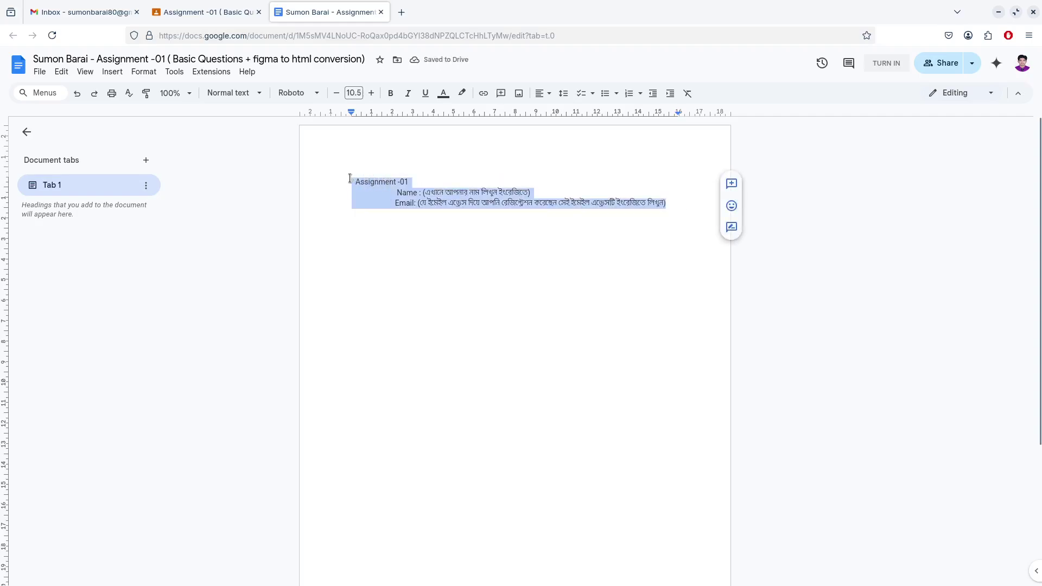
pyautogui.click(548, 94)
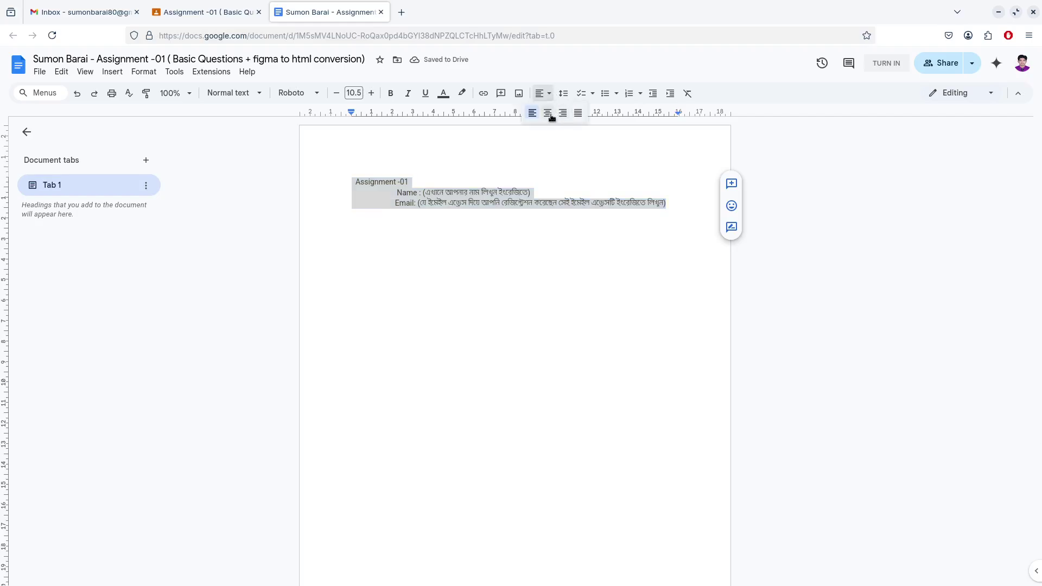
pyautogui.click(549, 112)
pyautogui.click(645, 272)
pyautogui.hotkey('ctrl', '+')
pyautogui.hotkey('ctrl', '+')
pyautogui.hotkey('ctrl', '+')
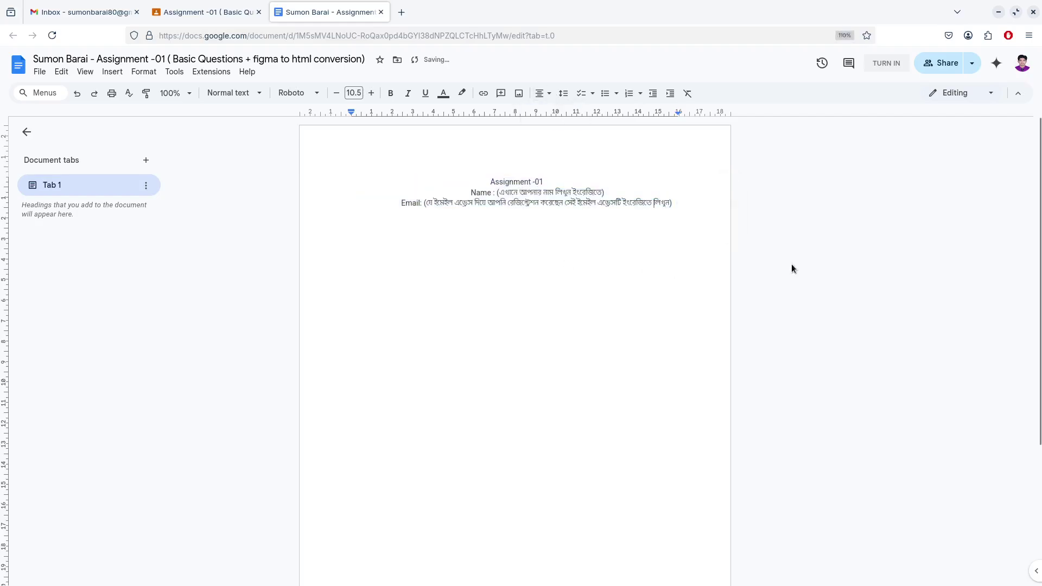
pyautogui.moveTo(551, 224); pyautogui.dragTo(479, 224)
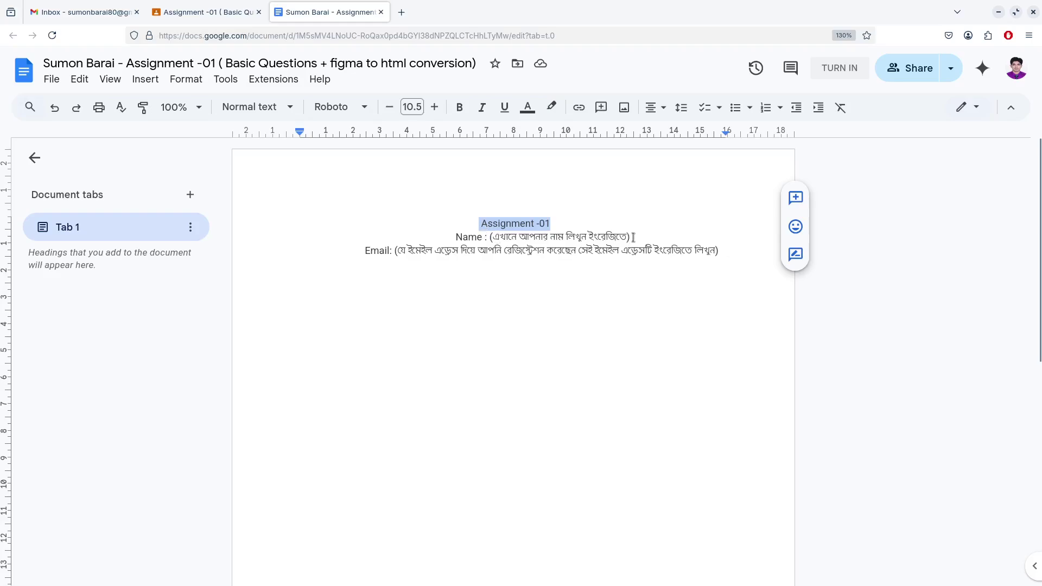
# Replace the Bengali Name and Email placeholders with the student's name and e-mail address
pyautogui.moveTo(633, 238); pyautogui.dragTo(490, 237)
pyautogui.write('sumon')
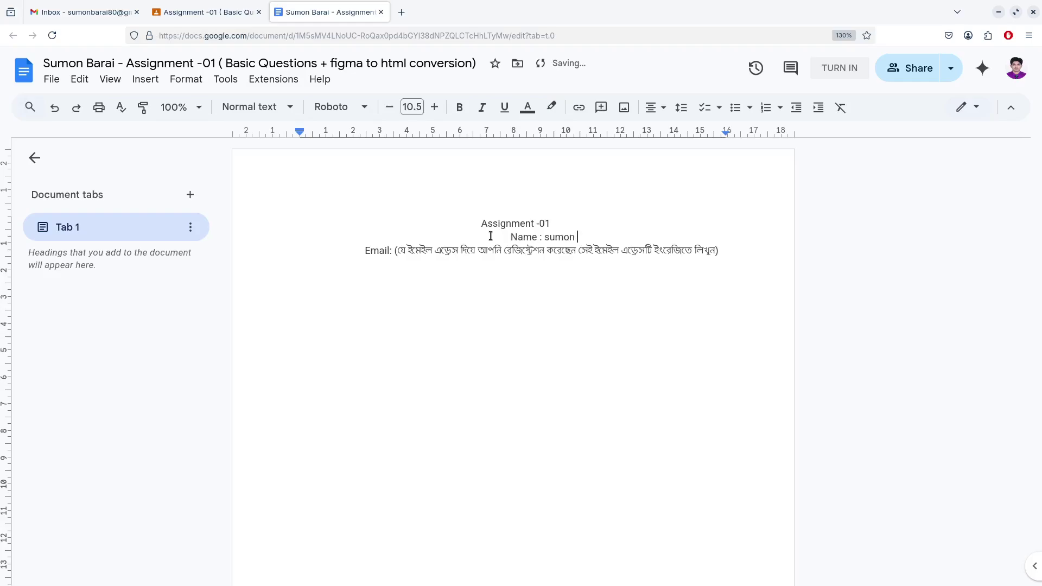
pyautogui.write(' barai')
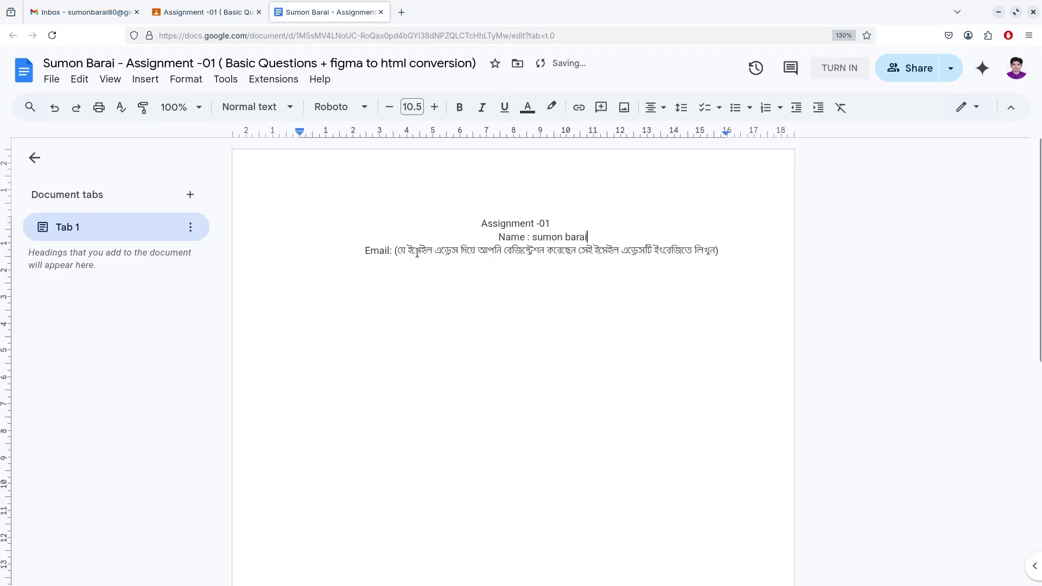
pyautogui.moveTo(395, 251); pyautogui.dragTo(716, 251)
pyautogui.press('BackSpace')
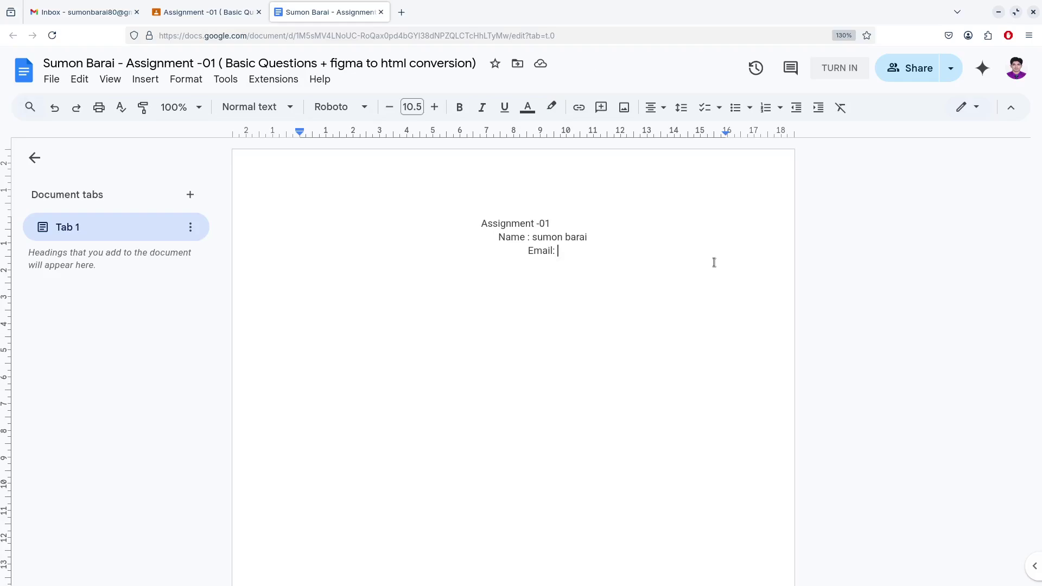
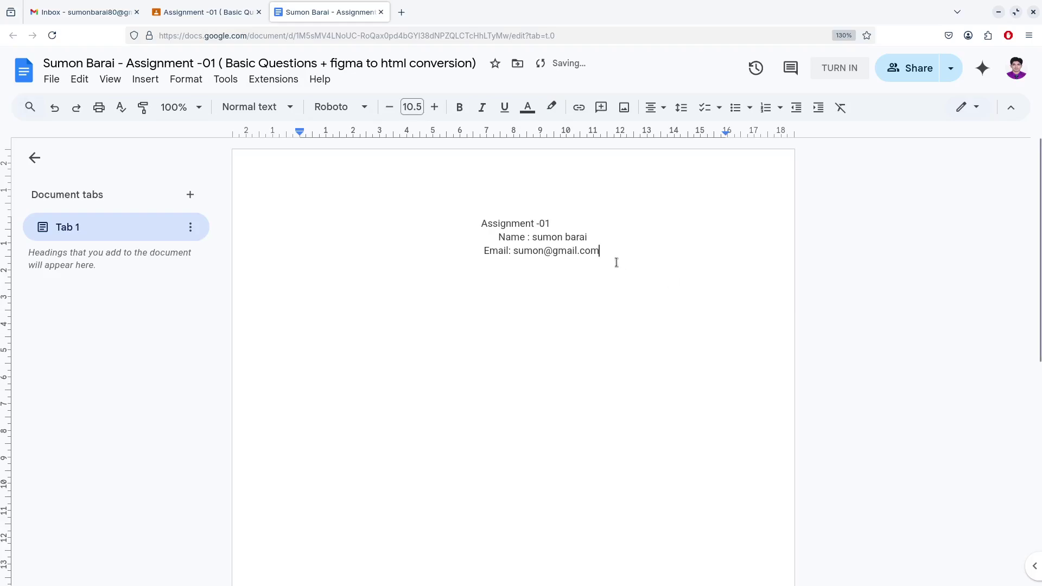
pyautogui.moveTo(616, 260); pyautogui.dragTo(478, 224)
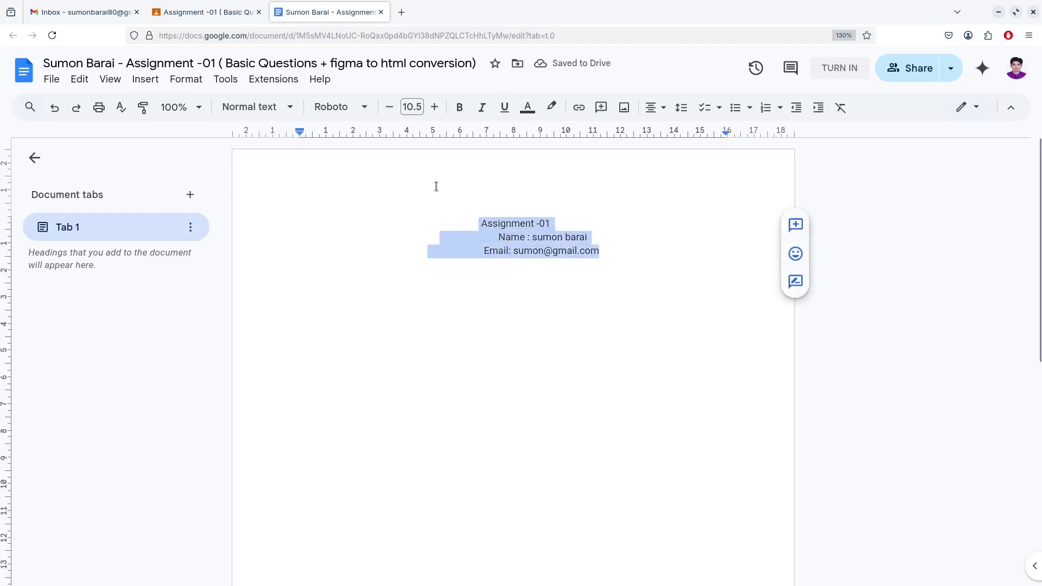
# Re-centre the header, remove the name line's leading spaces, and bold all three lines
pyautogui.click(662, 108)
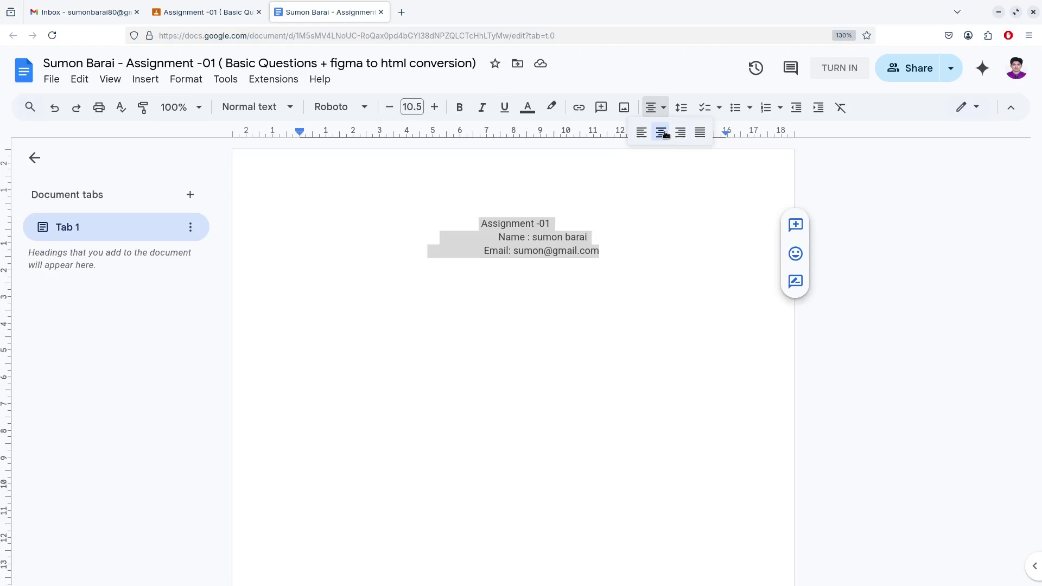
pyautogui.click(670, 133)
pyautogui.click(586, 286)
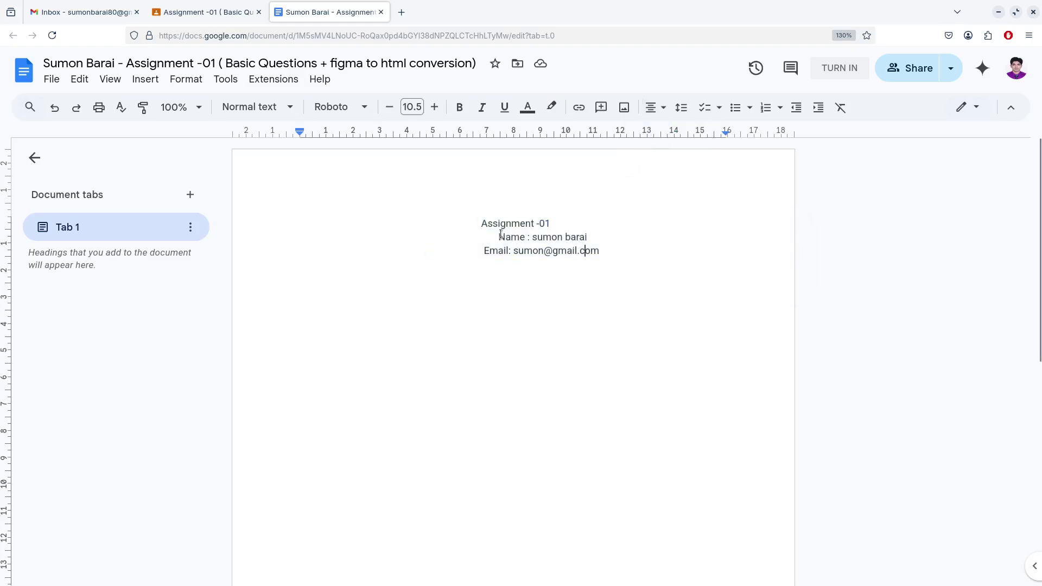
pyautogui.press('BackSpace')
pyautogui.press('BackSpace')
pyautogui.press('BackSpace')
pyautogui.press('BackSpace')
pyautogui.press('BackSpace')
pyautogui.press('BackSpace')
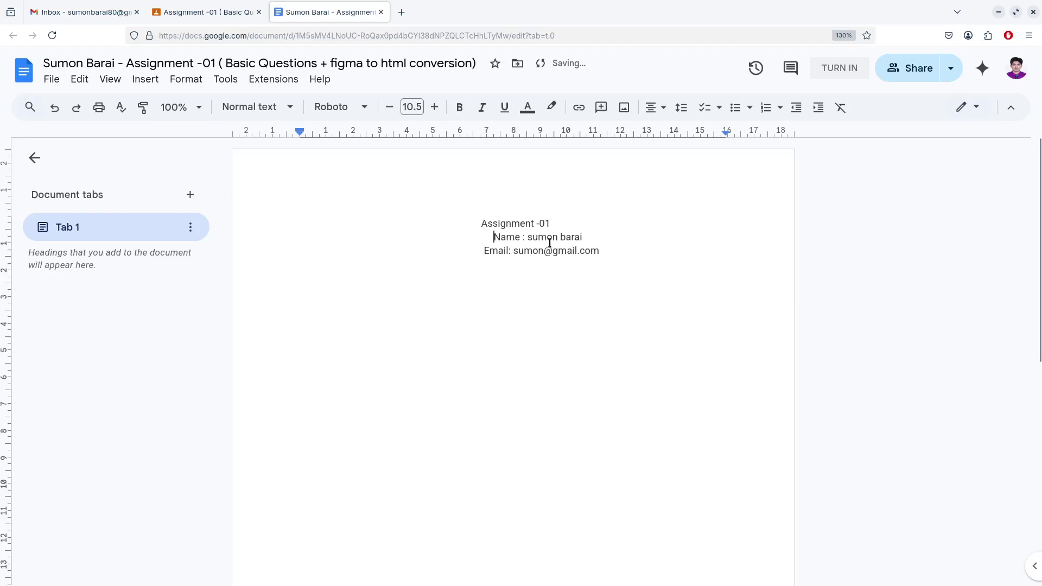
pyautogui.press('BackSpace')
pyautogui.press('BackSpace')
pyautogui.moveTo(606, 253); pyautogui.dragTo(478, 222)
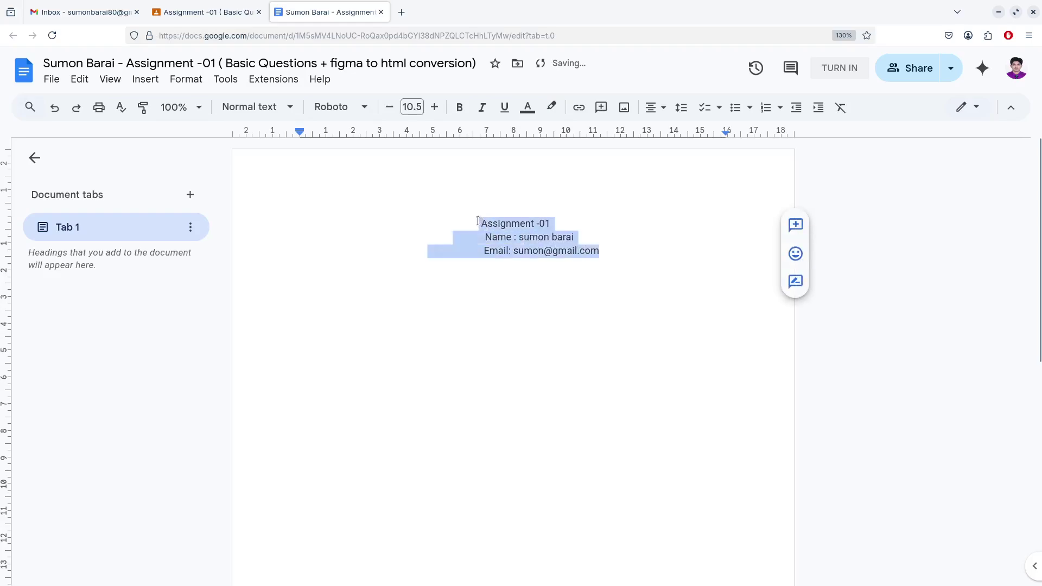
pyautogui.click(459, 108)
# Link the e-mail, insert a horizontal line below the header, and left-align the next paragraph
pyautogui.click(607, 253)
pyautogui.press('Return')
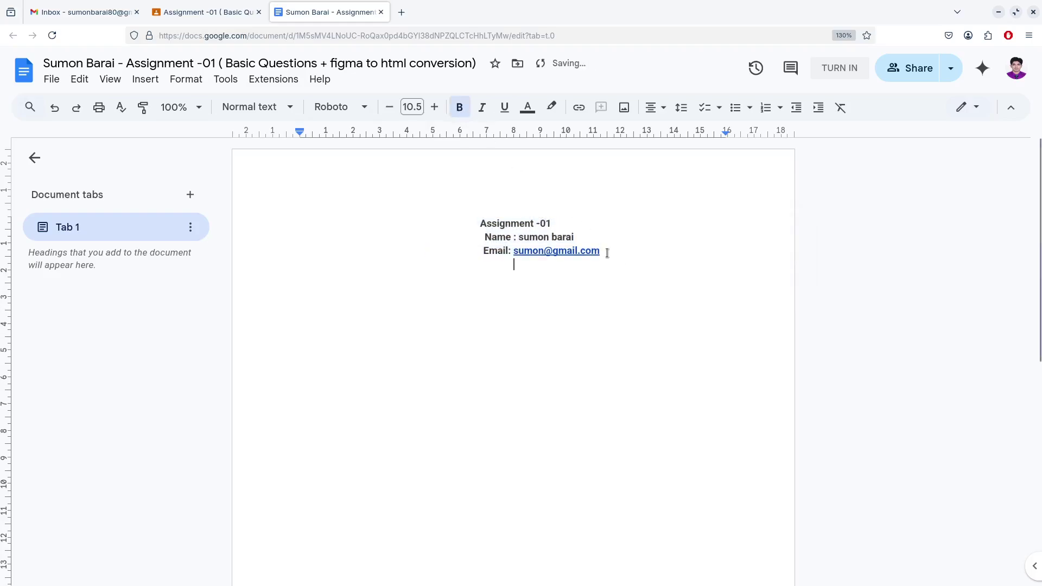
pyautogui.press('BackSpace')
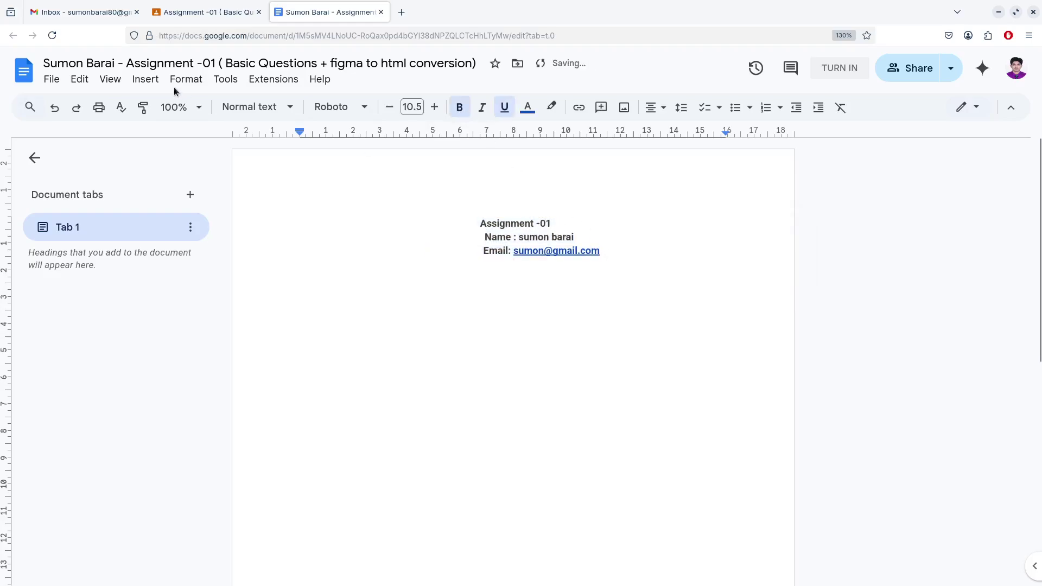
pyautogui.click(145, 80)
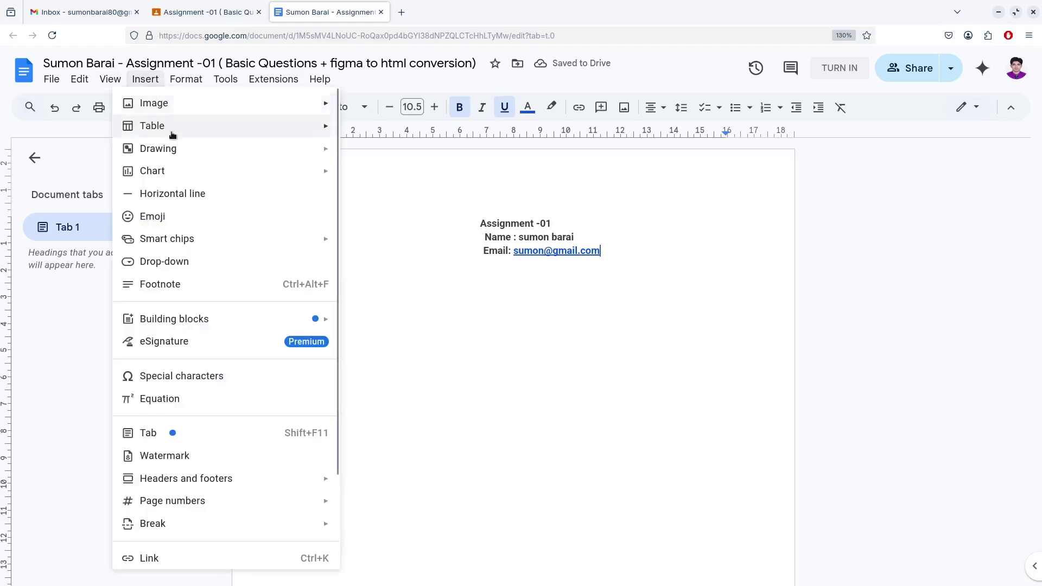
pyautogui.click(196, 202)
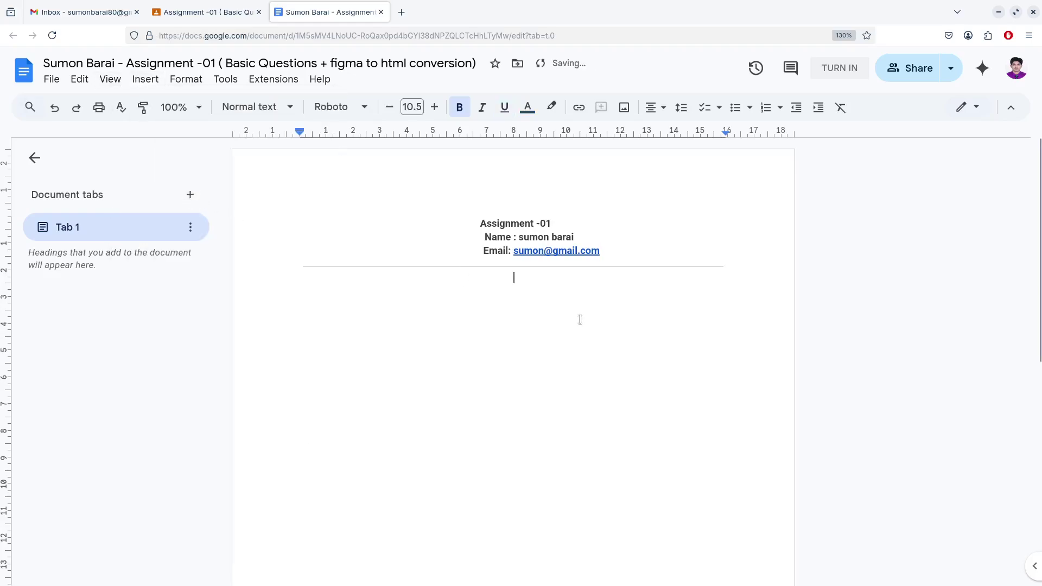
pyautogui.click(654, 108)
pyautogui.click(642, 132)
# Open the questions document from the Classroom post and select the Basic Questions header
pyautogui.click(206, 12)
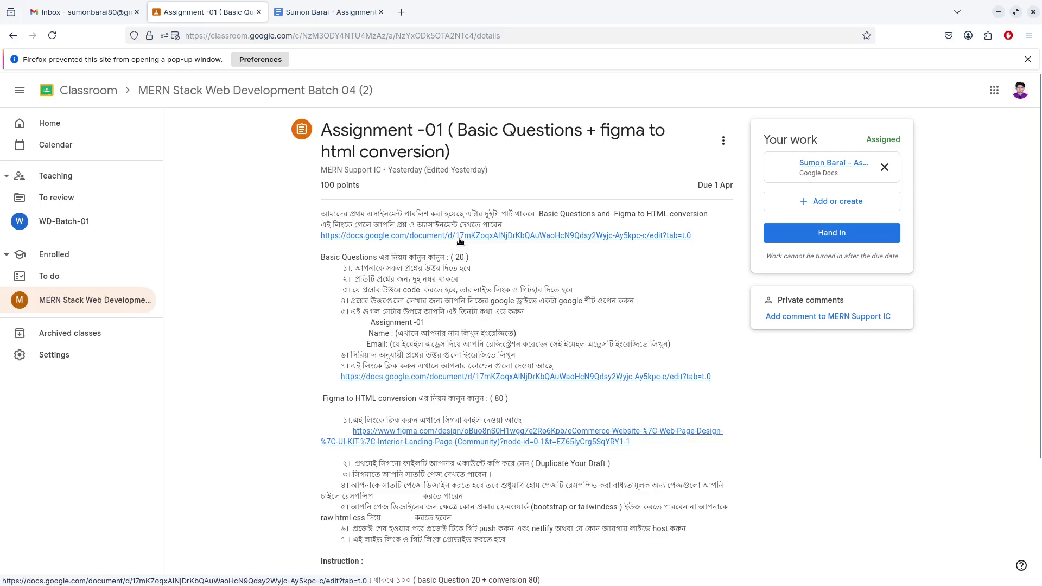
pyautogui.click(461, 237)
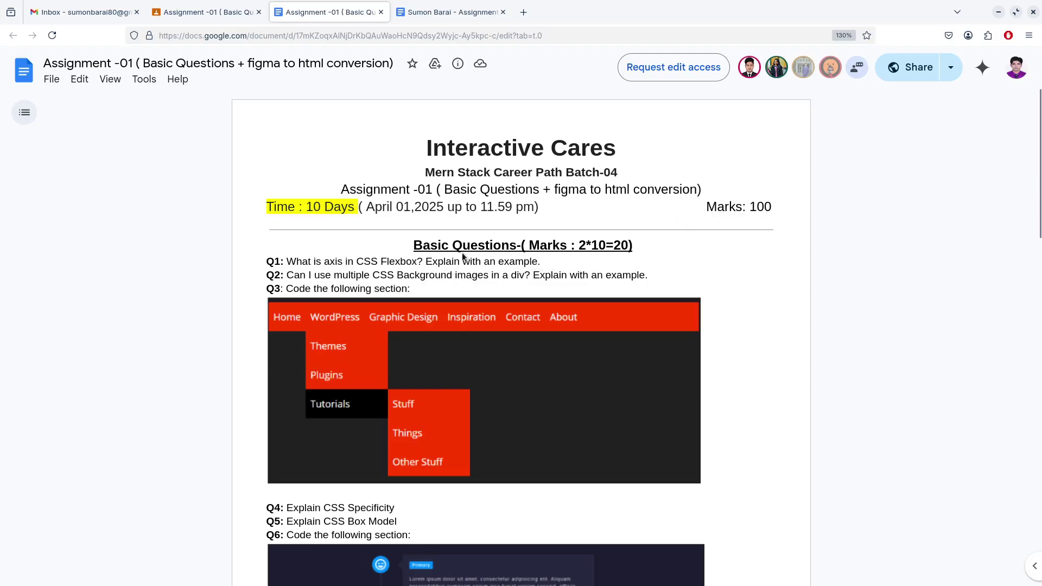
pyautogui.scroll(-2, 561, 258)
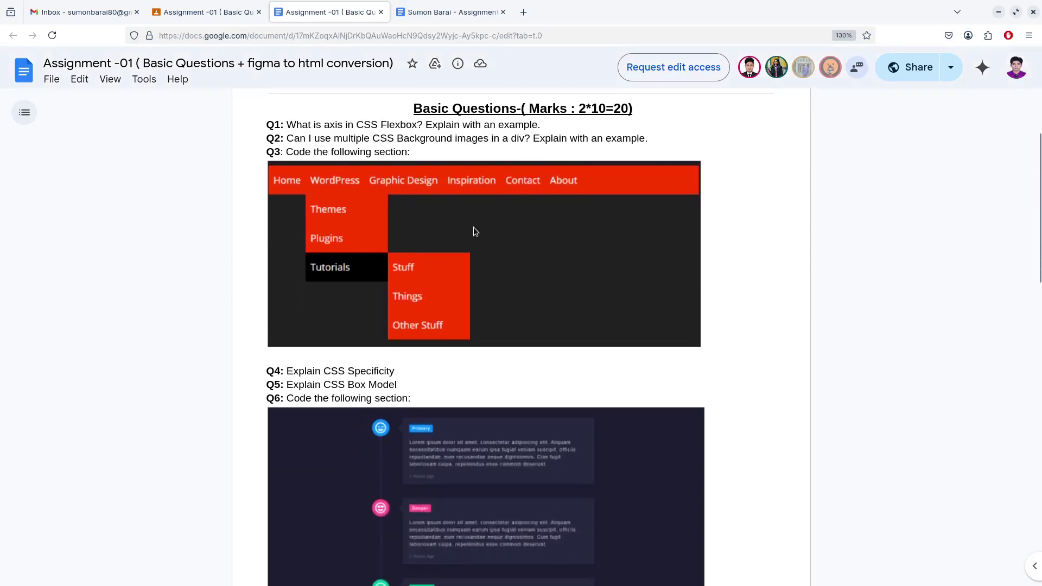
pyautogui.scroll(2, 524, 203)
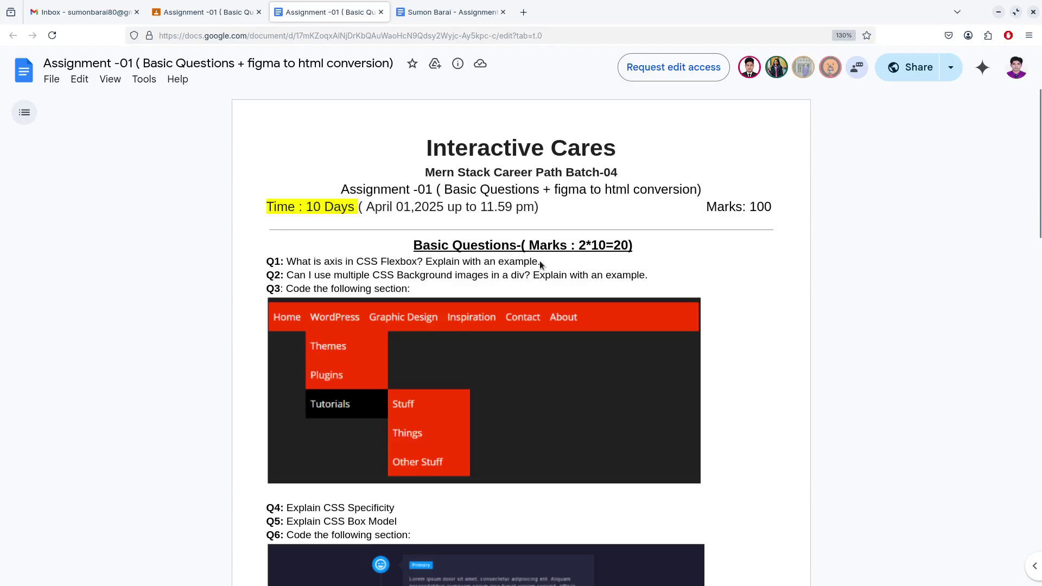
pyautogui.moveTo(541, 264); pyautogui.dragTo(265, 262)
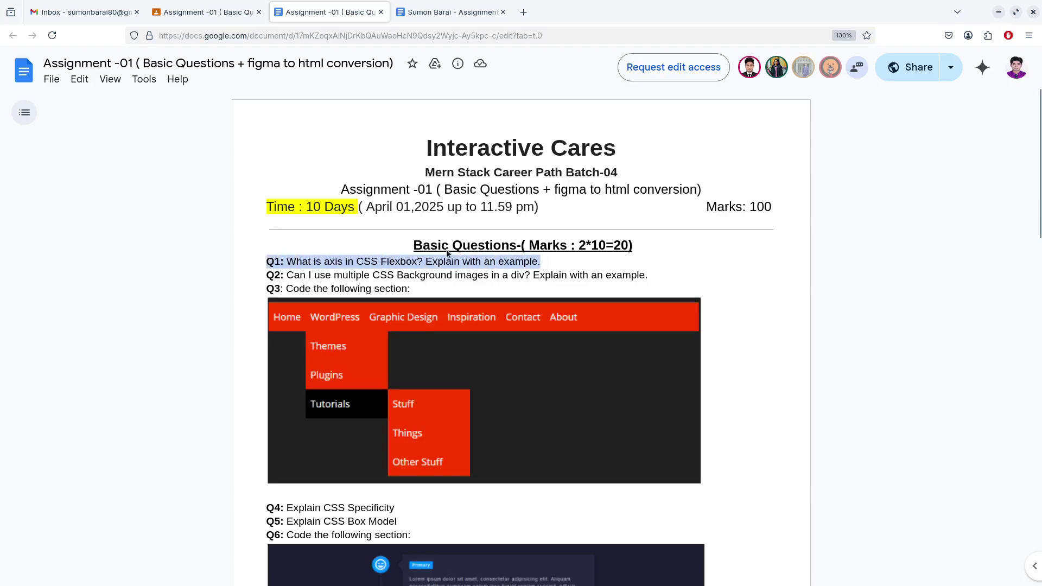
pyautogui.moveTo(633, 247); pyautogui.dragTo(396, 253)
pyautogui.hotkey('ctrl', 'c')
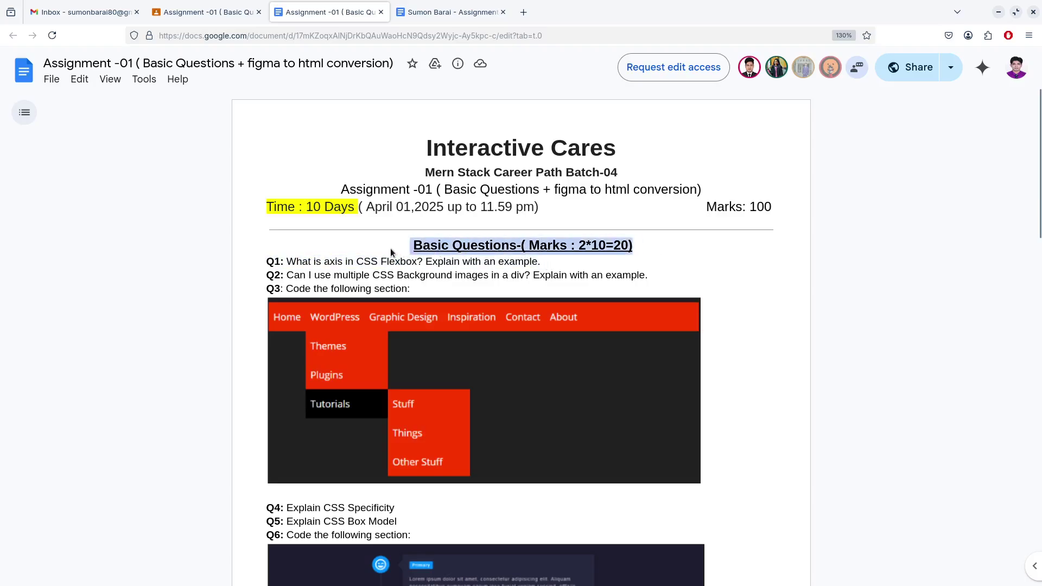
# Paste the Basic Questions heading into the answer document without its marks text
pyautogui.click(453, 15)
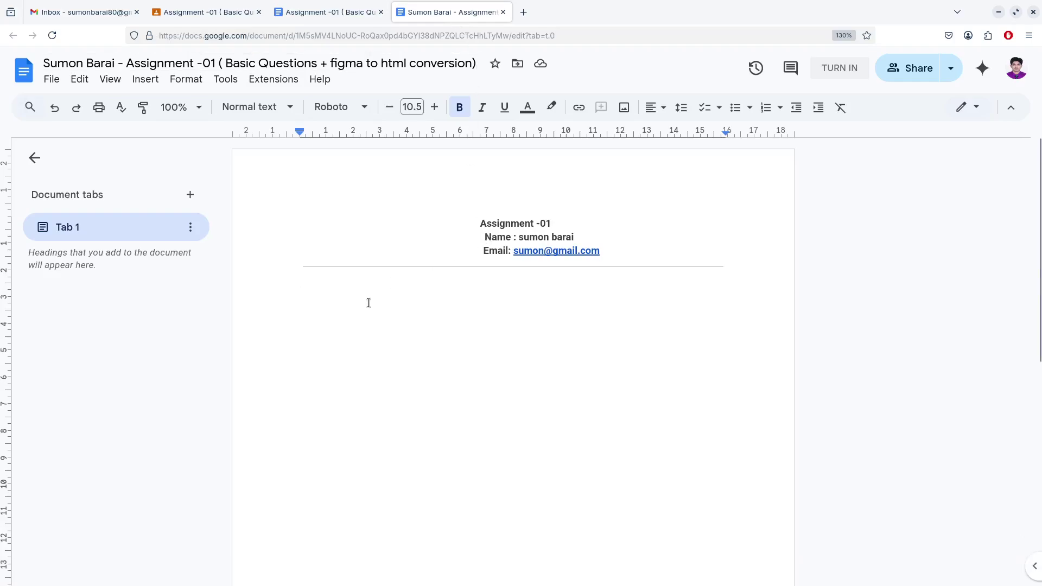
pyautogui.hotkey('ctrl', 'v')
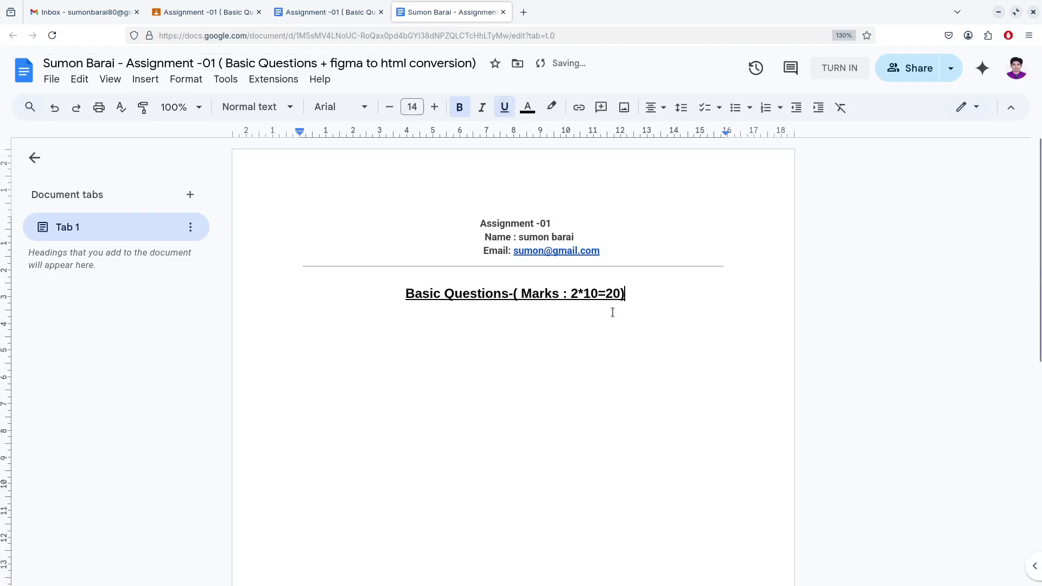
pyautogui.hotkey('ctrl', 'shift', 'Left')
pyautogui.hotkey('ctrl', 'shift', 'Left')
pyautogui.hotkey('ctrl', 'shift', 'Left')
pyautogui.hotkey('ctrl', 'shift', 'Left')
pyautogui.hotkey('ctrl', 'shift', 'Left')
pyautogui.hotkey('ctrl', 'shift', 'Left')
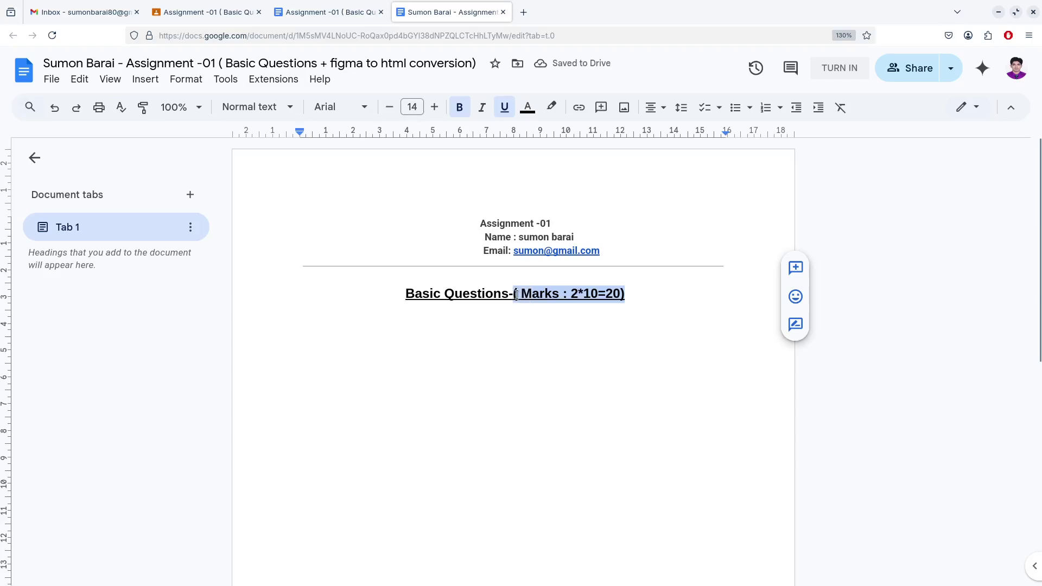
pyautogui.press('BackSpace')
pyautogui.press('BackSpace')
pyautogui.press('Return')
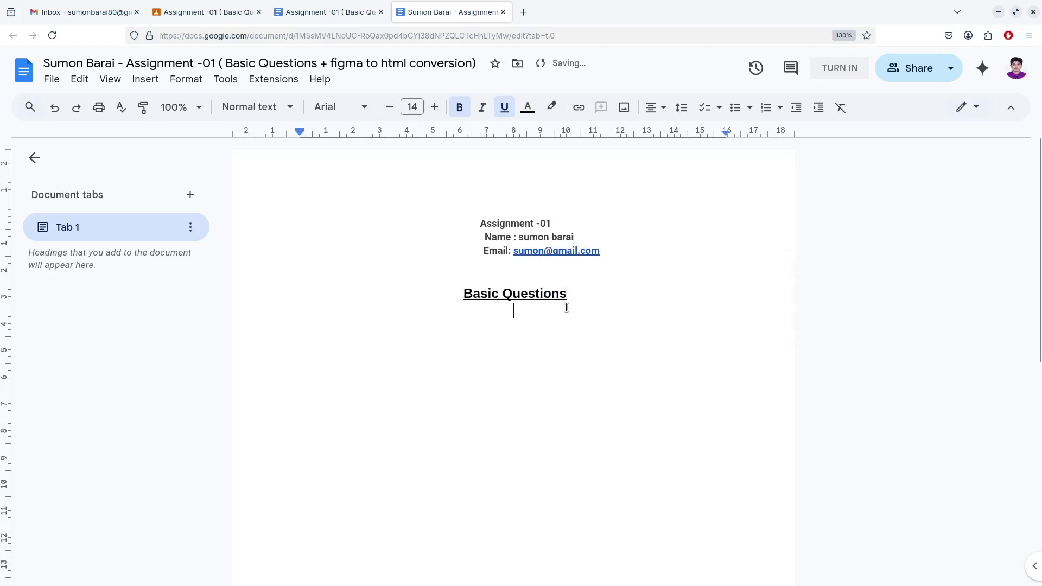
# Copy the Q1 Flexbox question below the heading and add an 'answer: gdg' line
pyautogui.click(333, 14)
pyautogui.moveTo(541, 261); pyautogui.dragTo(266, 261)
pyautogui.hotkey('ctrl', 'c')
pyautogui.click(450, 12)
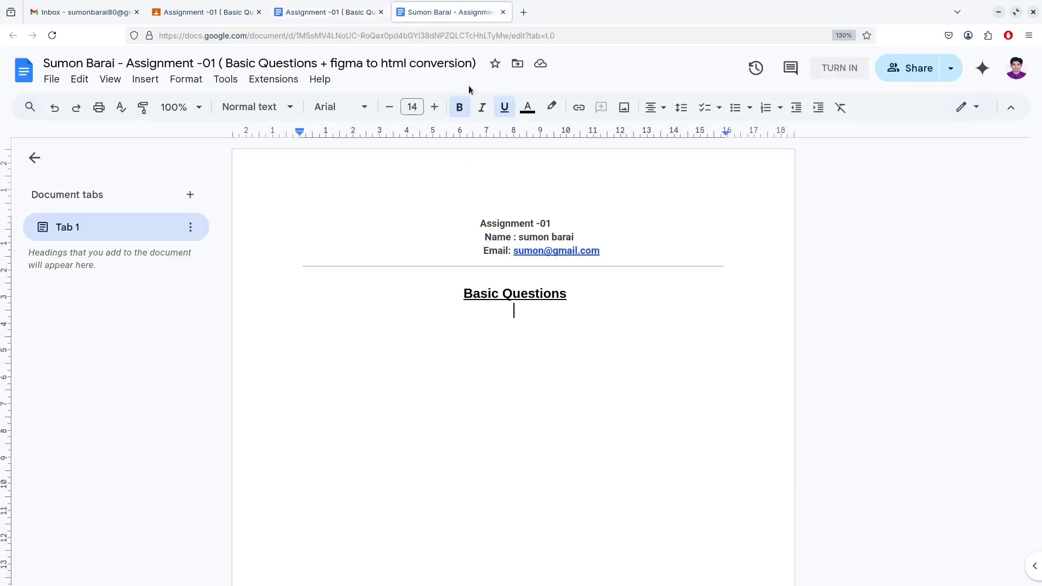
pyautogui.hotkey('ctrl', 'v')
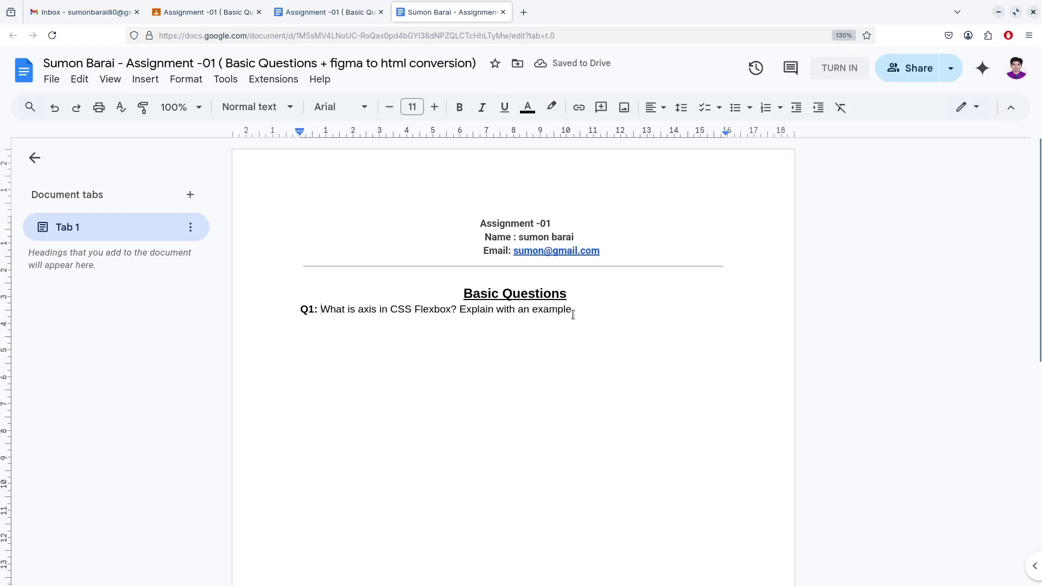
pyautogui.press('Return')
pyautogui.write('answ')
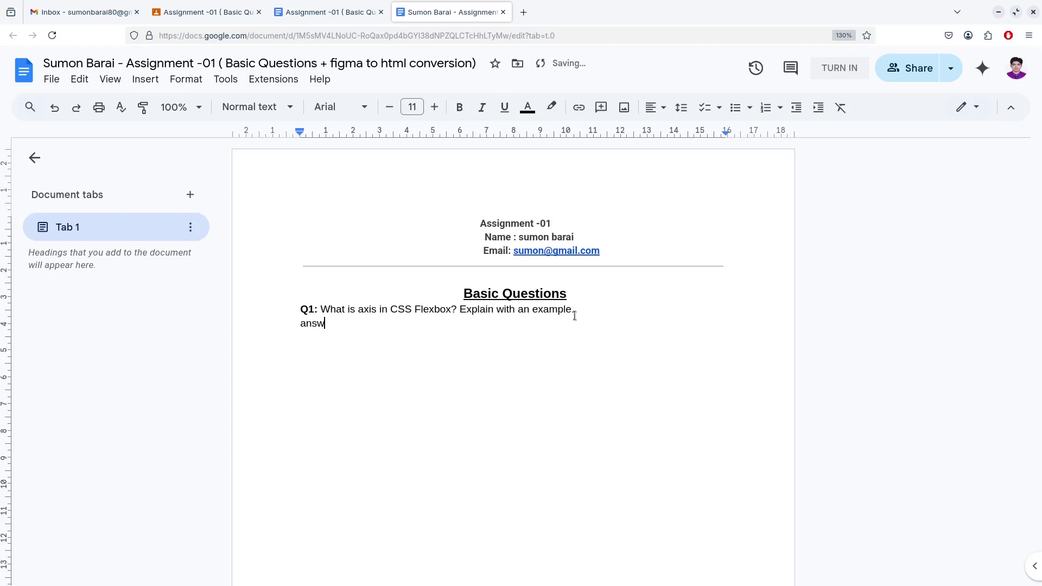
pyautogui.write('er:')
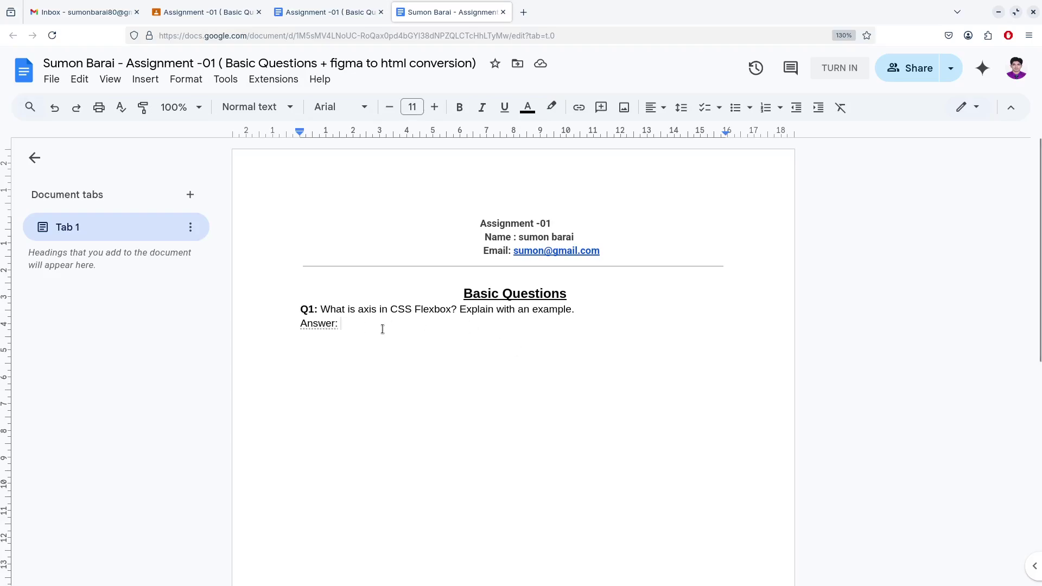
pyautogui.press('Return')
pyautogui.press('BackSpace')
pyautogui.write('gdg')
pyautogui.press('Return')
pyautogui.press('Return')
pyautogui.press('Return')
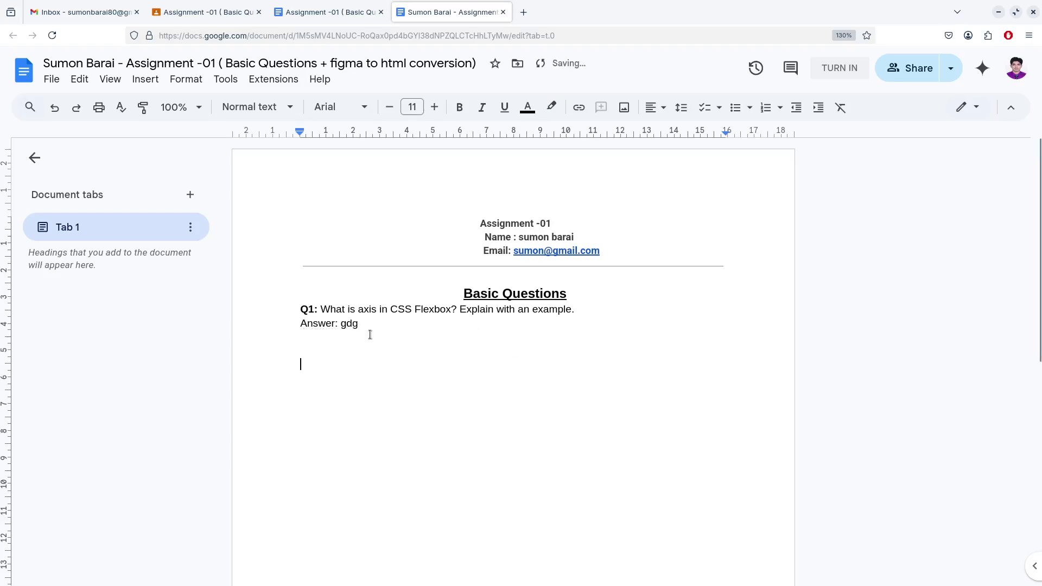
pyautogui.click(324, 16)
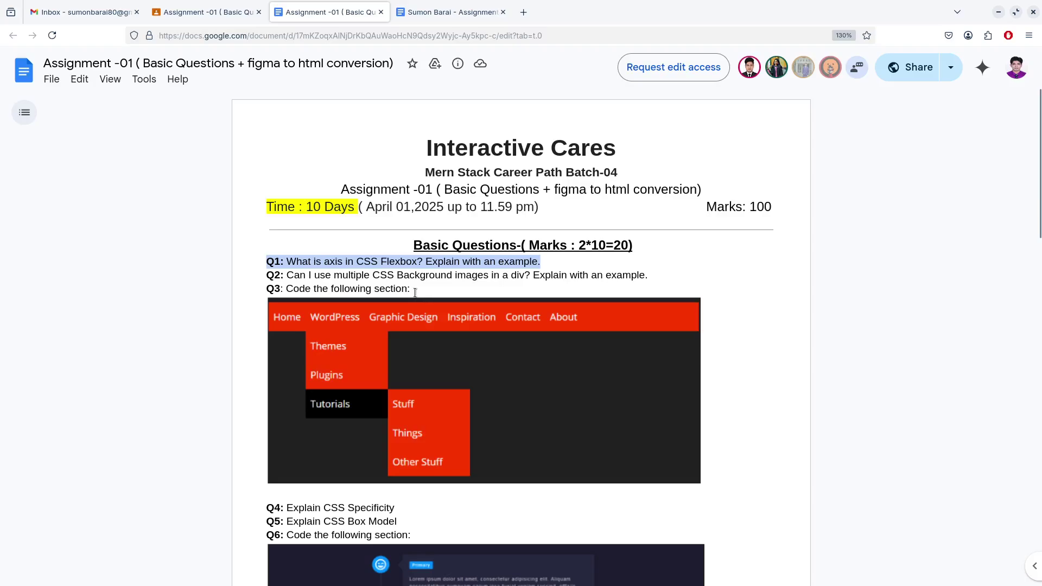
# Copy the 'Q3: Code the following section:' line from the questions doc into the answer doc
pyautogui.scroll(-9, 415, 293)
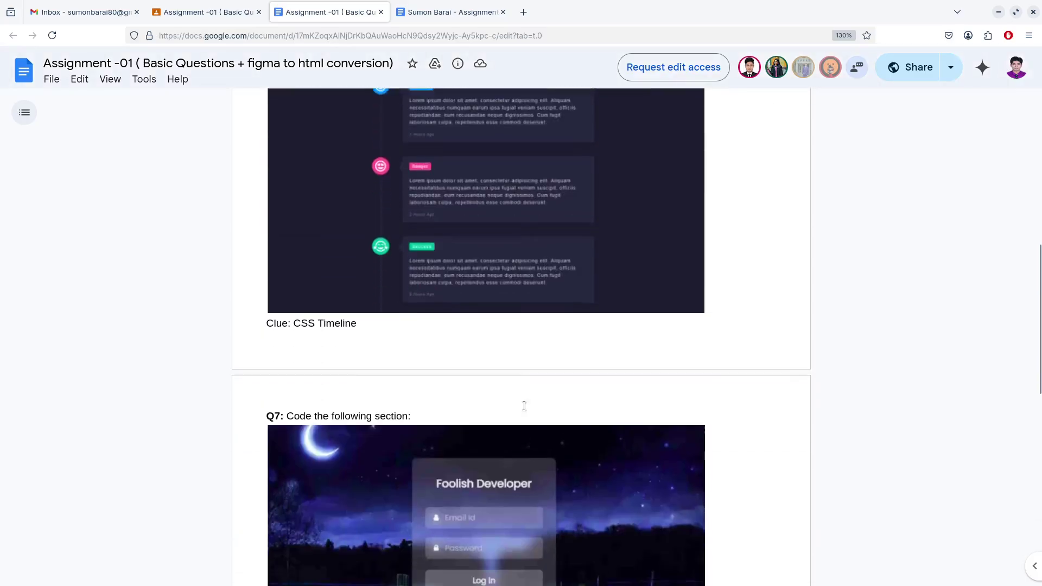
pyautogui.scroll(-3, 524, 406)
pyautogui.scroll(1, 544, 361)
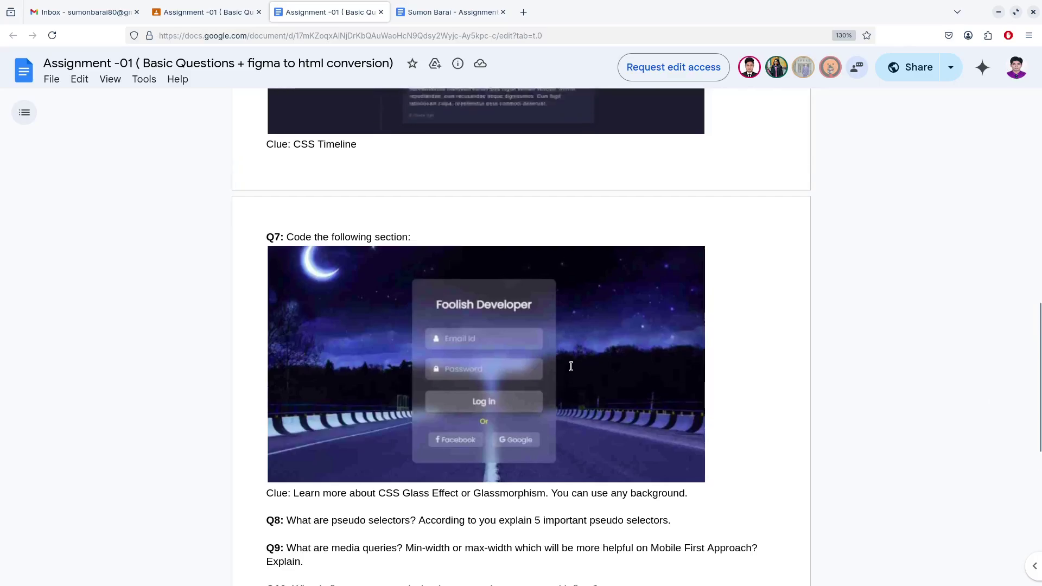
pyautogui.scroll(12, 572, 366)
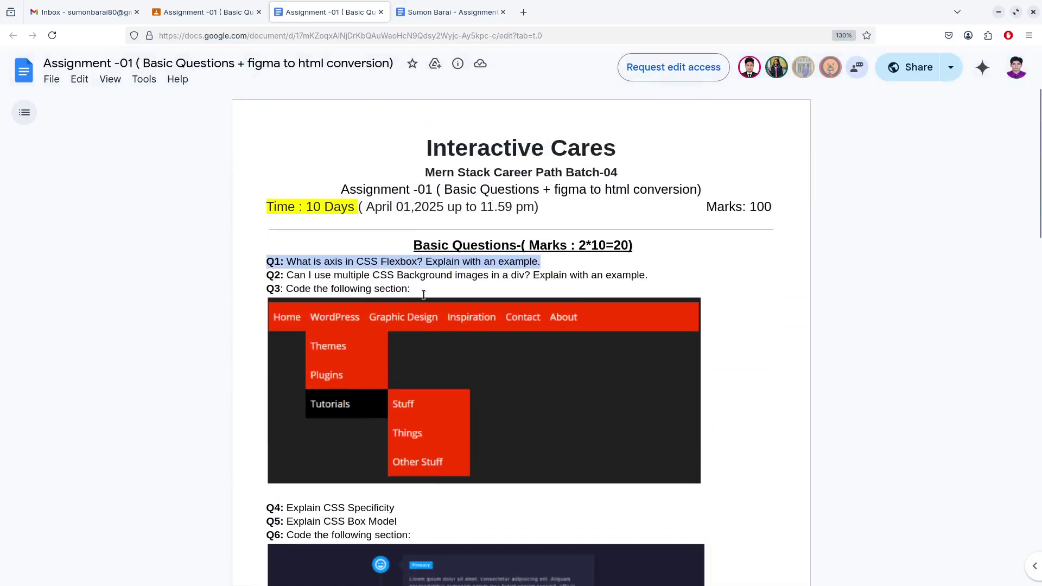
pyautogui.moveTo(424, 293); pyautogui.dragTo(264, 291)
pyautogui.hotkey('ctrl', 'c')
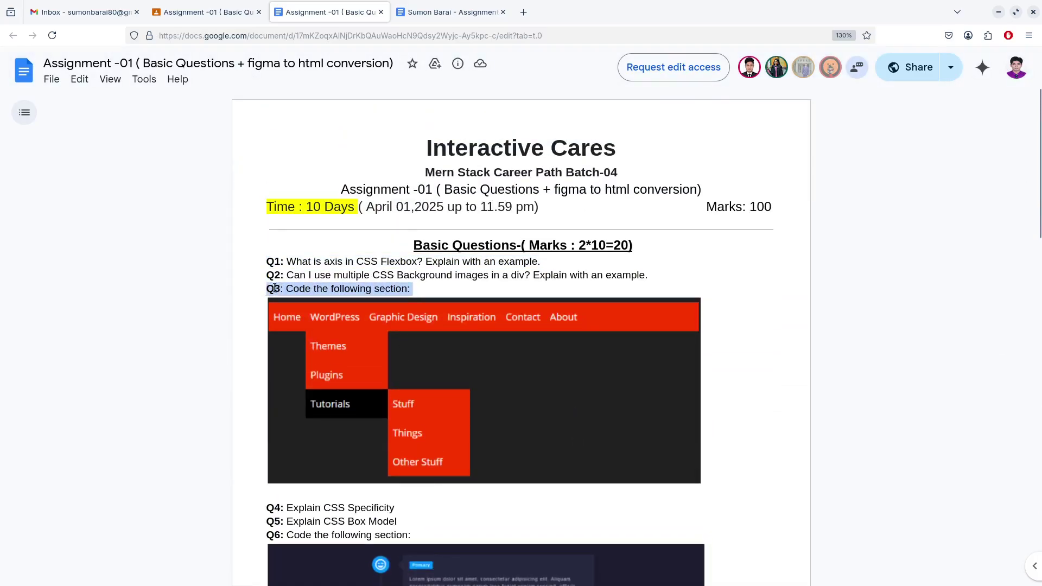
pyautogui.click(450, 18)
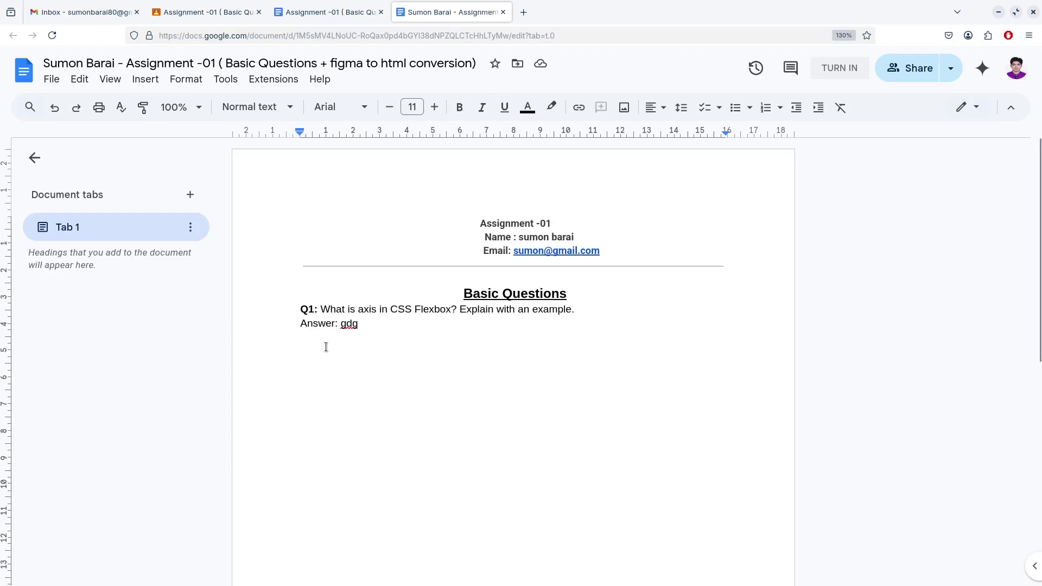
pyautogui.hotkey('ctrl', 'v')
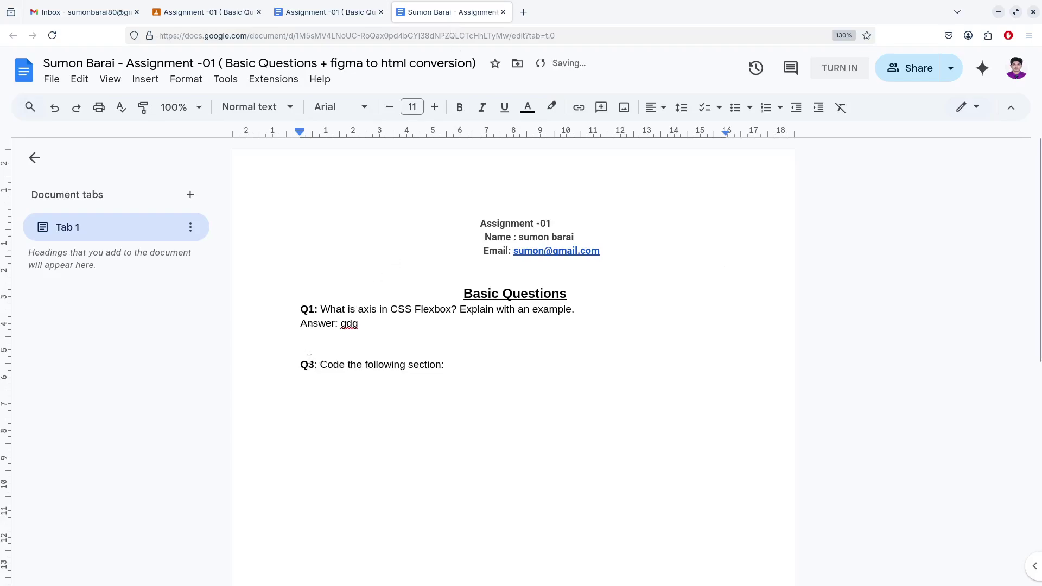
pyautogui.press('Return')
pyautogui.scroll(-2, 434, 367)
# Use Flameshot's Take screenshot to grab the red Q3 navigation menu image and copy it
pyautogui.click(358, 14)
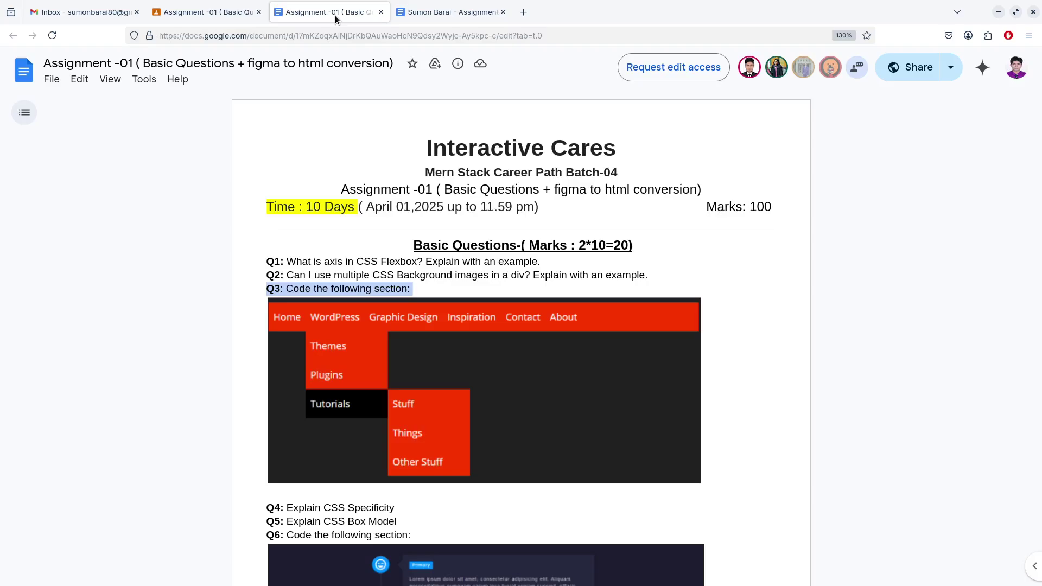
pyautogui.rightClick(540, 352)
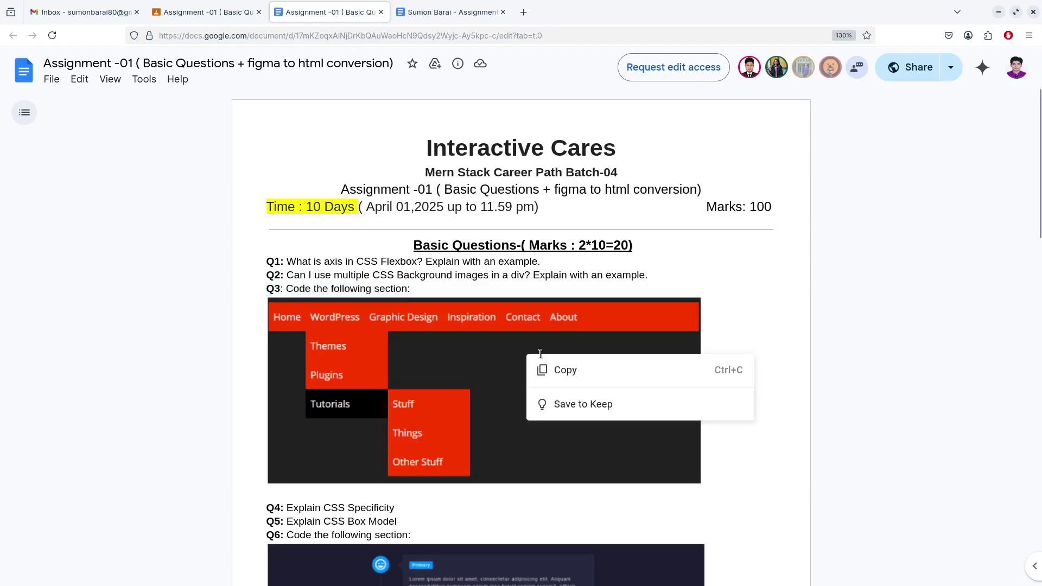
pyautogui.click(753, 327)
pyautogui.moveTo(619, 581)
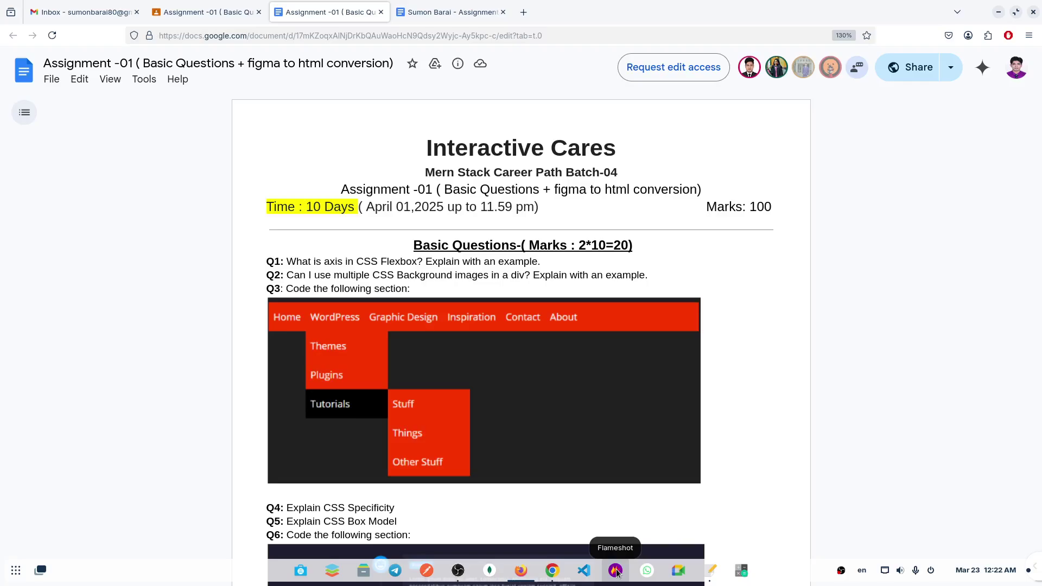
pyautogui.rightClick(617, 572)
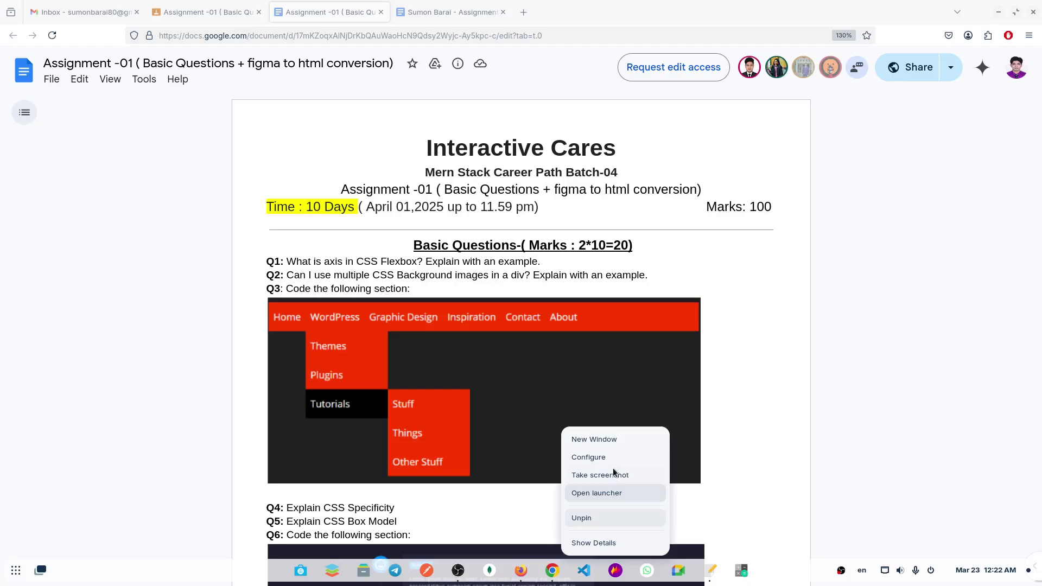
pyautogui.rightClick(619, 571)
pyautogui.rightClick(619, 571)
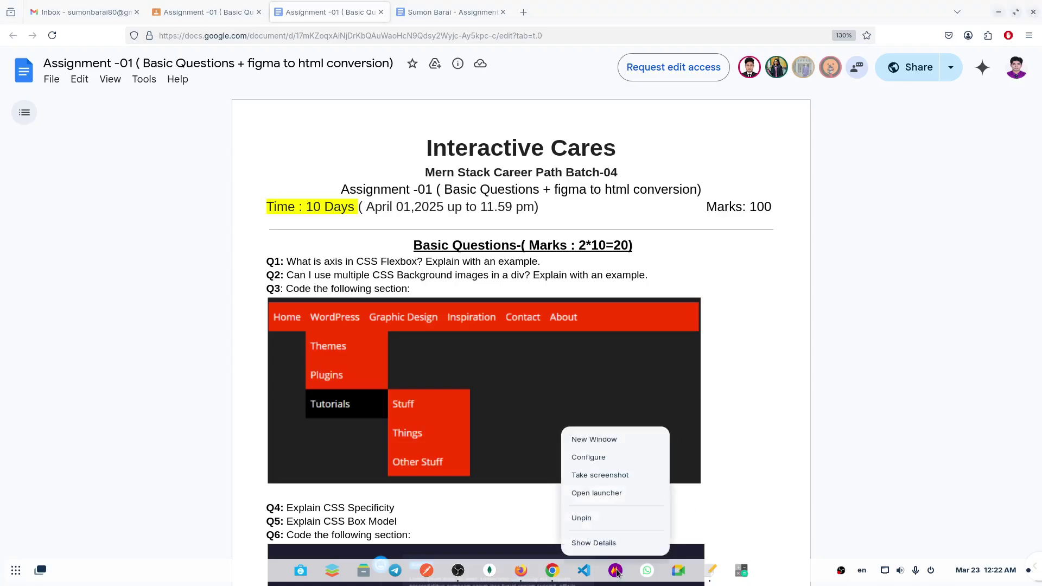
pyautogui.click(638, 475)
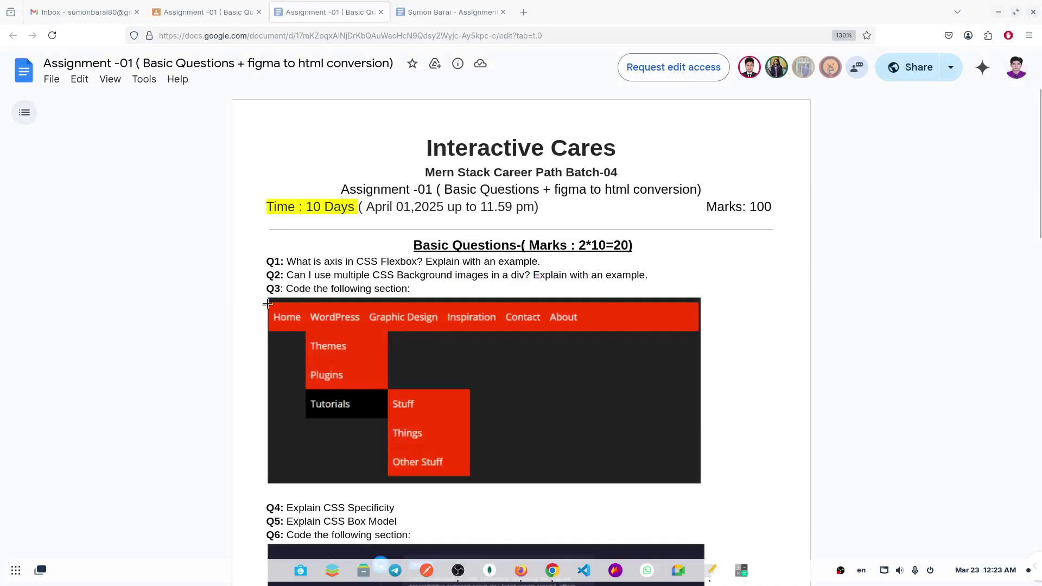
pyautogui.moveTo(269, 299); pyautogui.dragTo(700, 485)
pyautogui.hotkey('ctrl', 'c')
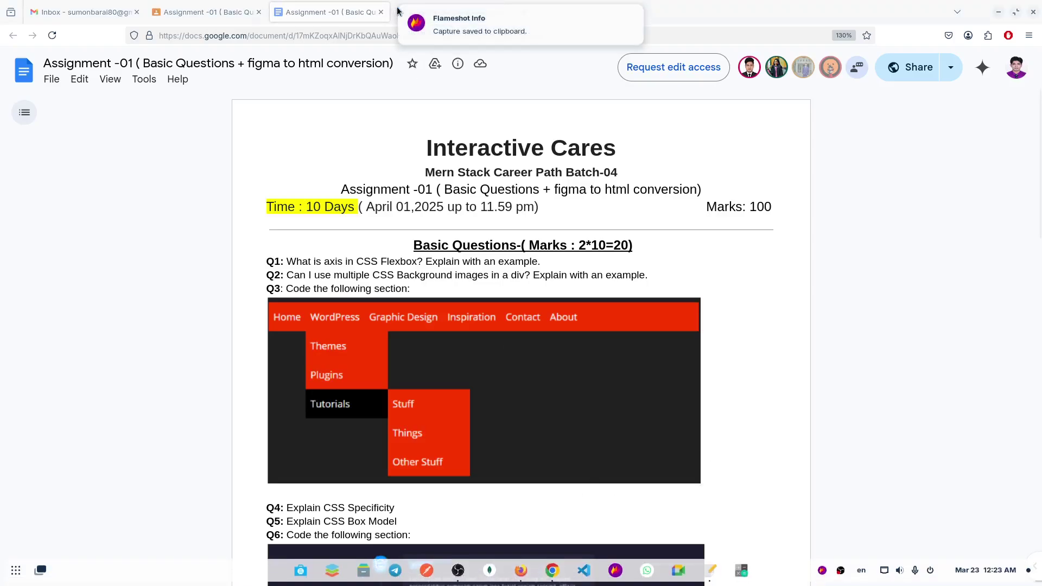
pyautogui.click(631, 17)
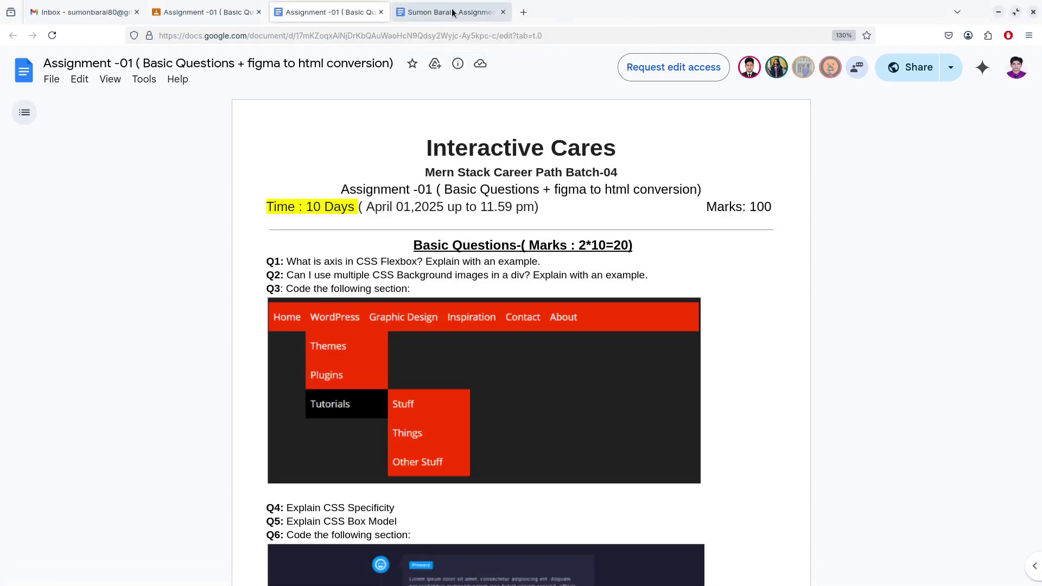
# Paste the red menu screenshot under Q3 in the answer doc, then type 'Github link :' below
pyautogui.click(453, 12)
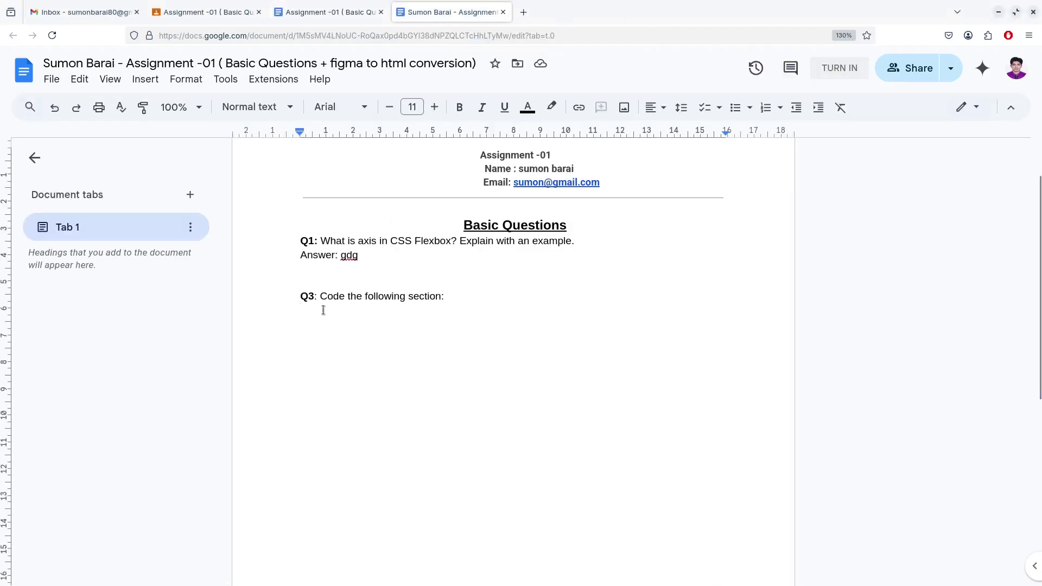
pyautogui.hotkey('ctrl', 'v')
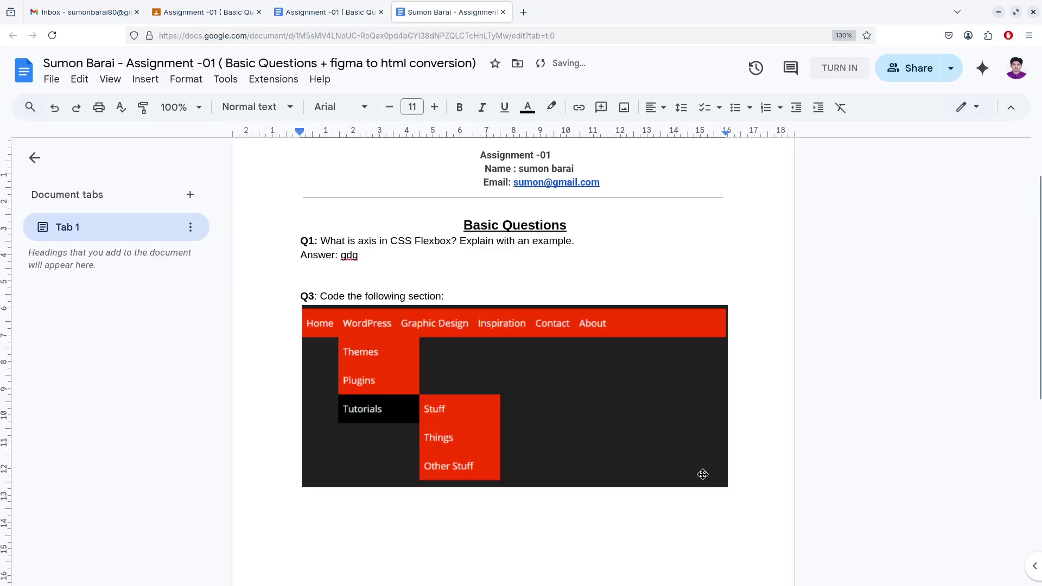
pyautogui.scroll(-4, 420, 347)
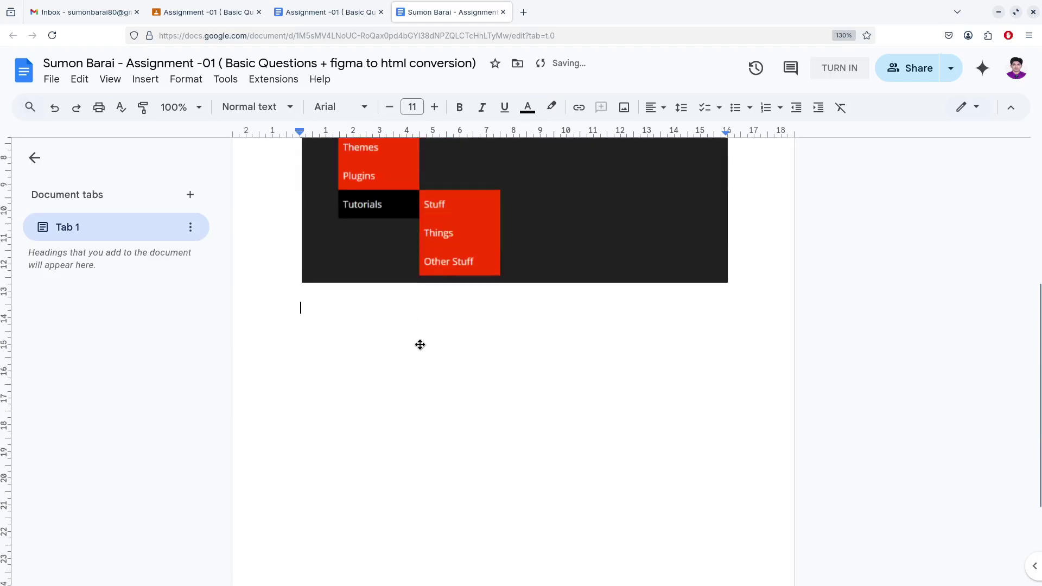
pyautogui.scroll(1, 450, 280)
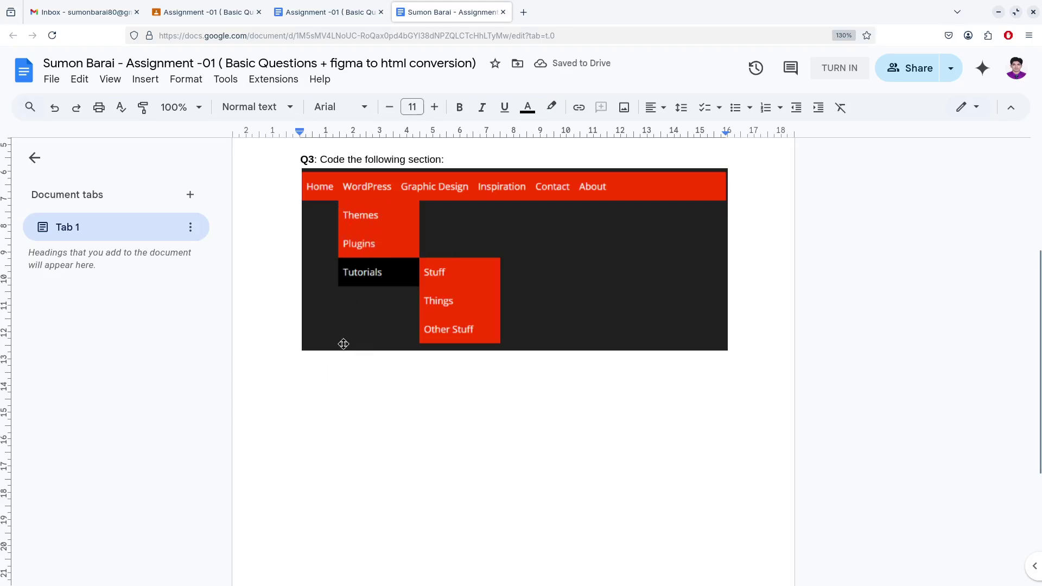
pyautogui.write('githu')
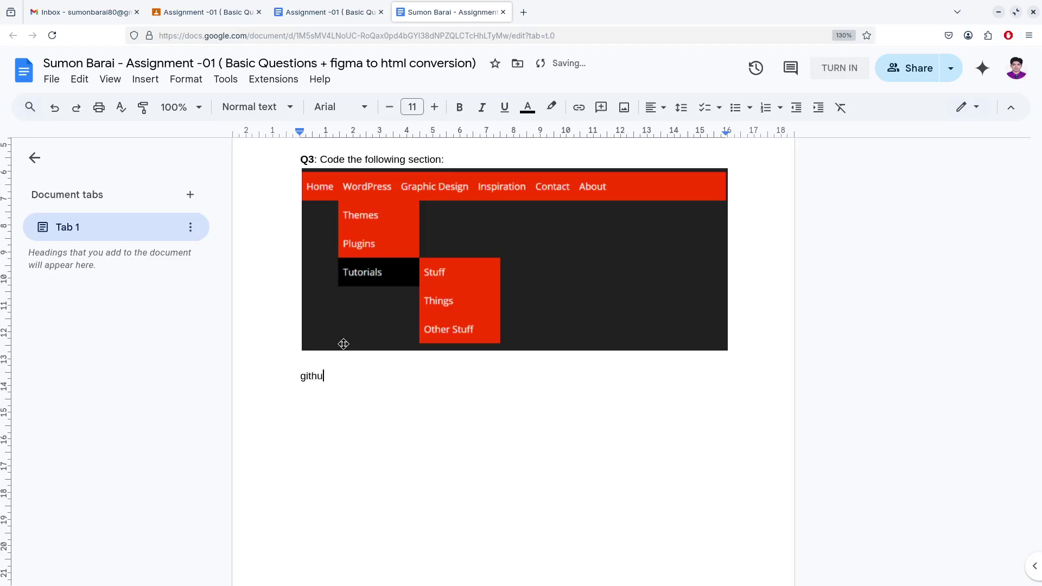
pyautogui.write('bl')
pyautogui.press('BackSpace')
pyautogui.write('link :')
pyautogui.scroll(1, 342, 342)
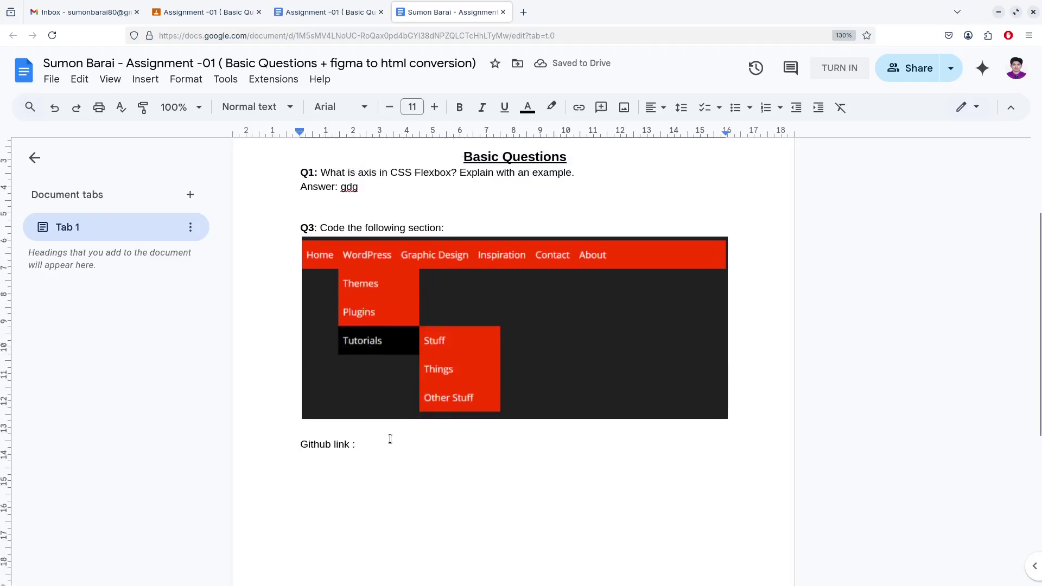
# Copy the figma-to-html GitHub and live Netlify link lines from the Text Editor note
pyautogui.moveTo(701, 584)
pyautogui.click(715, 572)
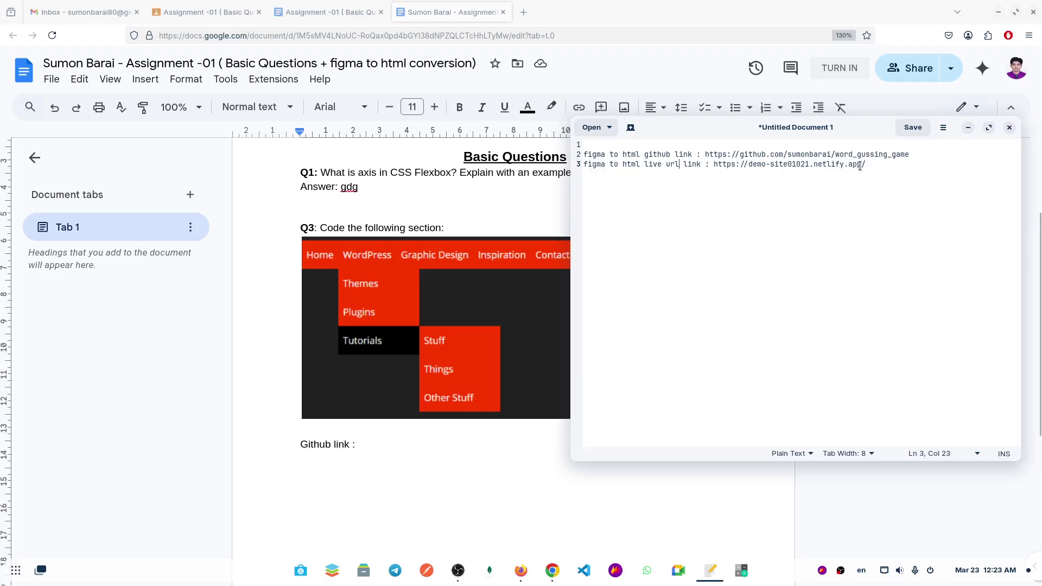
pyautogui.moveTo(876, 167); pyautogui.dragTo(581, 155)
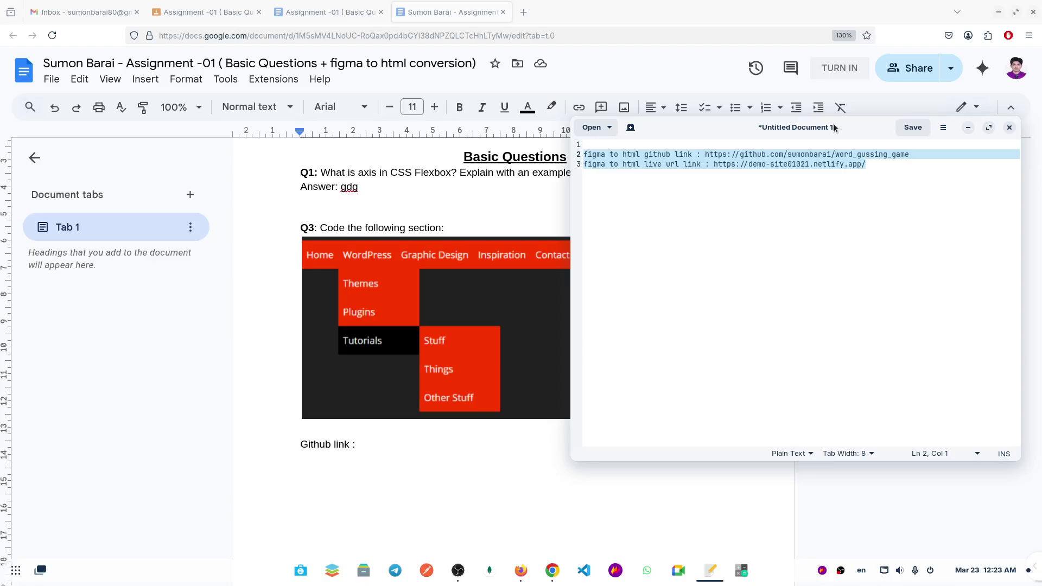
pyautogui.hotkey('alt', 'Tab')
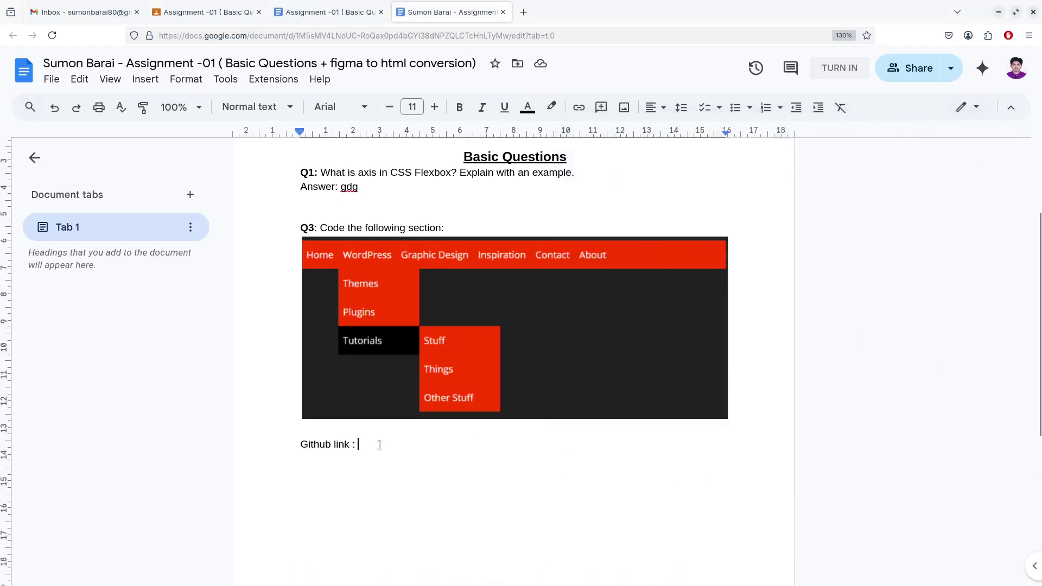
# Paste the GitHub URL after 'Github link :' and the live URL below, removing the duplicate 'figma to html' labels
pyautogui.hotkey('ctrl', 'v')
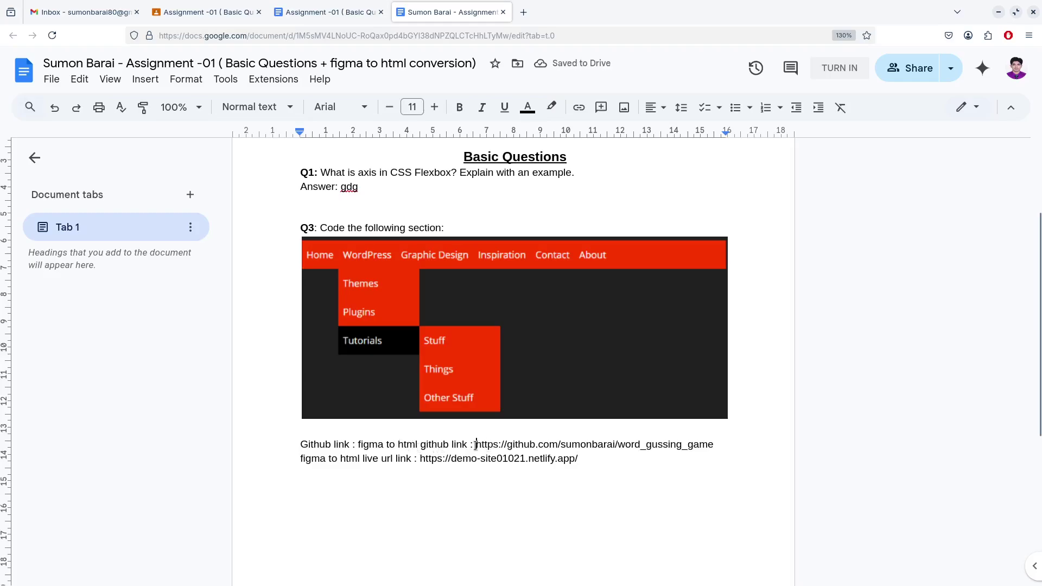
pyautogui.moveTo(476, 446); pyautogui.dragTo(357, 445)
pyautogui.press('BackSpace')
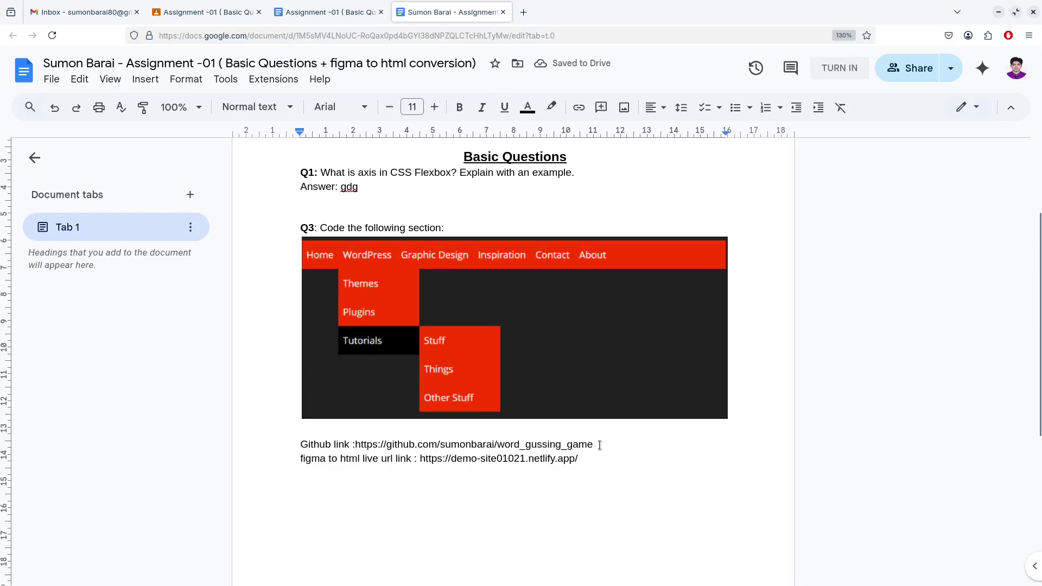
pyautogui.moveTo(594, 444); pyautogui.dragTo(308, 445)
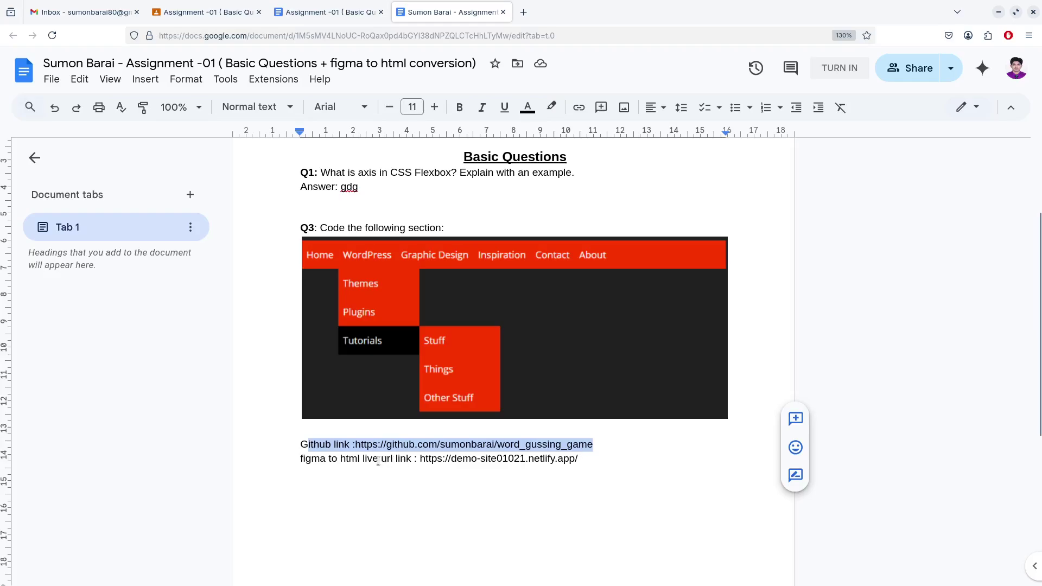
pyautogui.moveTo(363, 460); pyautogui.dragTo(300, 458)
pyautogui.press('BackSpace')
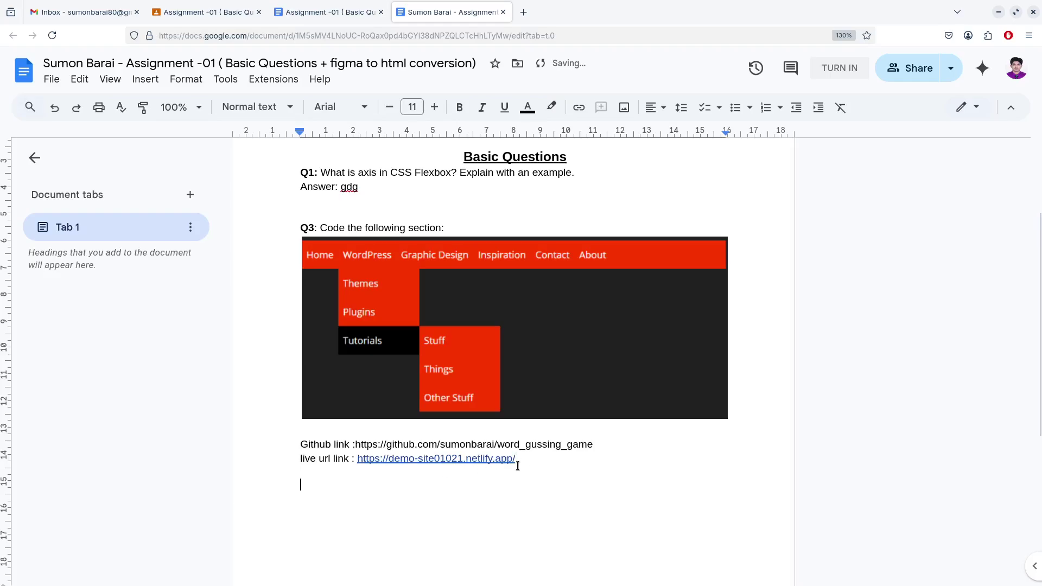
pyautogui.moveTo(356, 446); pyautogui.dragTo(588, 447)
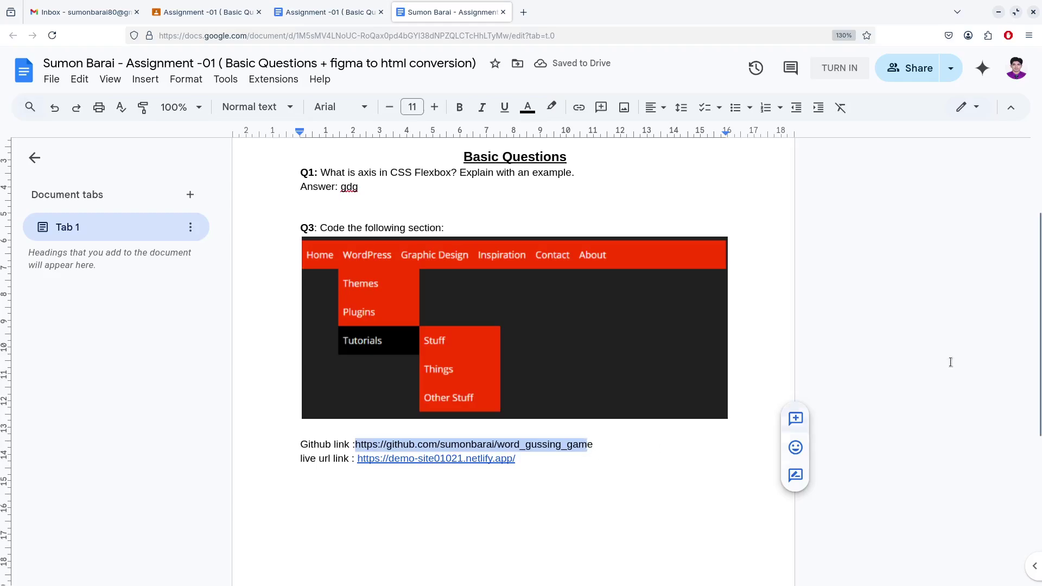
pyautogui.click(206, 12)
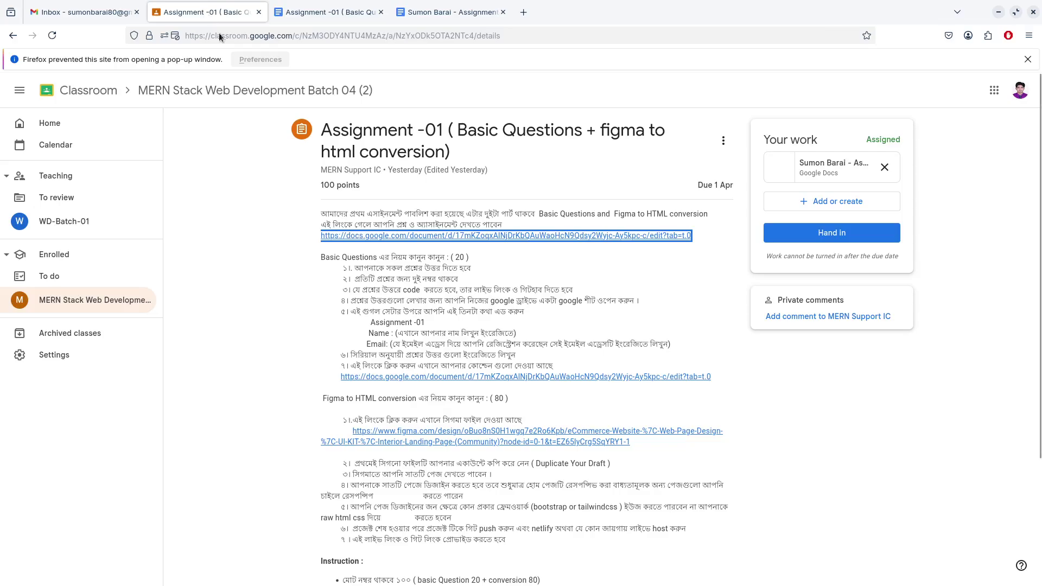
# Scroll the Classroom assignment instructions, then bring back the original Interactive Cares Assignment -01 document
pyautogui.scroll(-5, 380, 325)
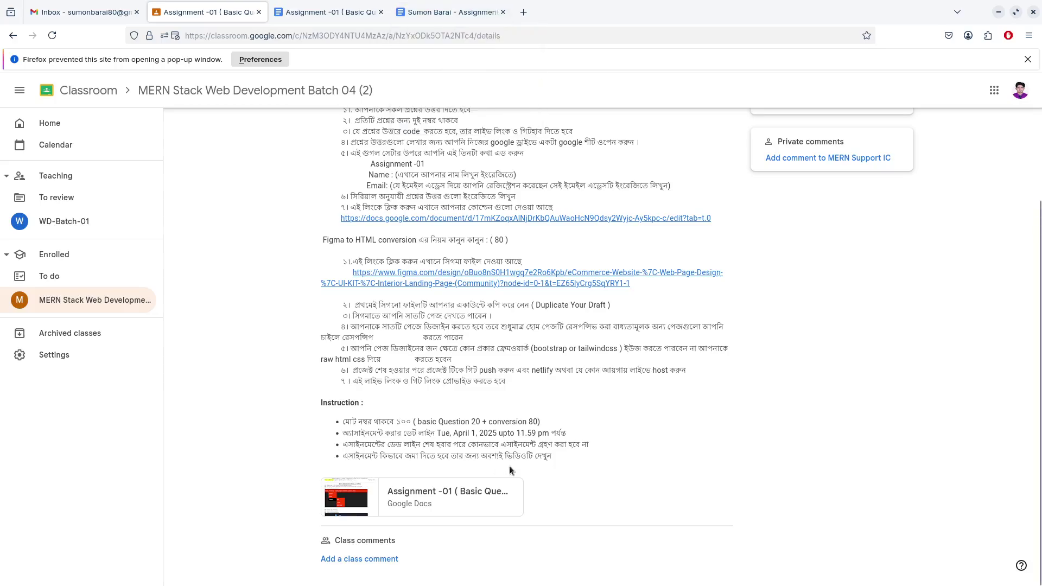
pyautogui.click(431, 11)
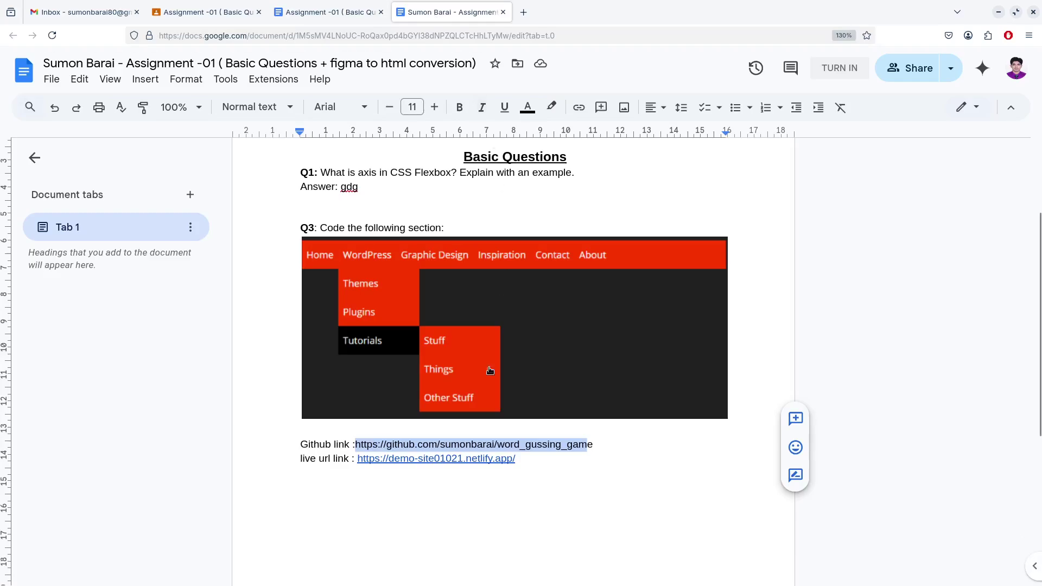
pyautogui.click(533, 471)
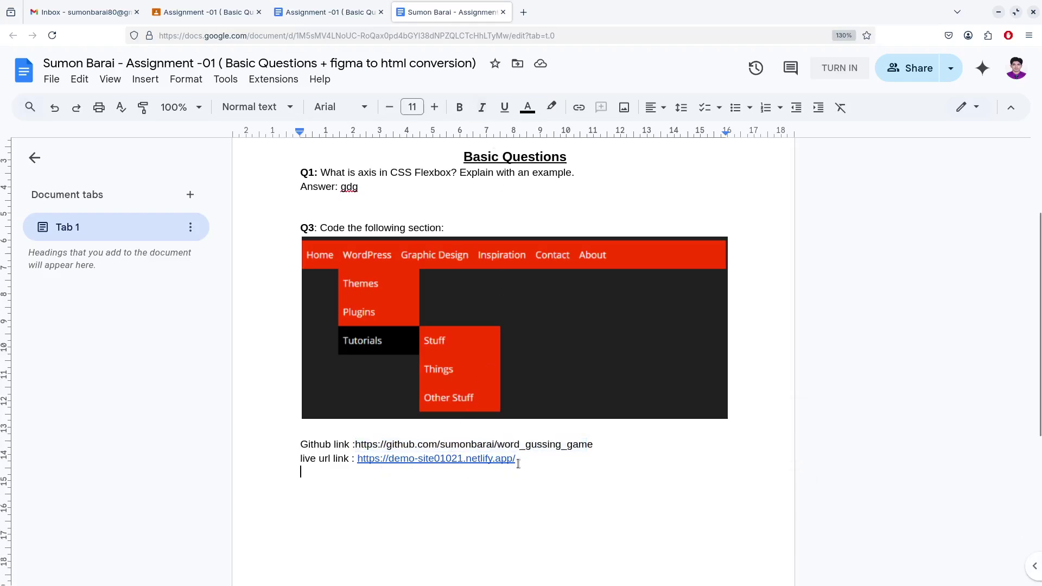
pyautogui.click(330, 13)
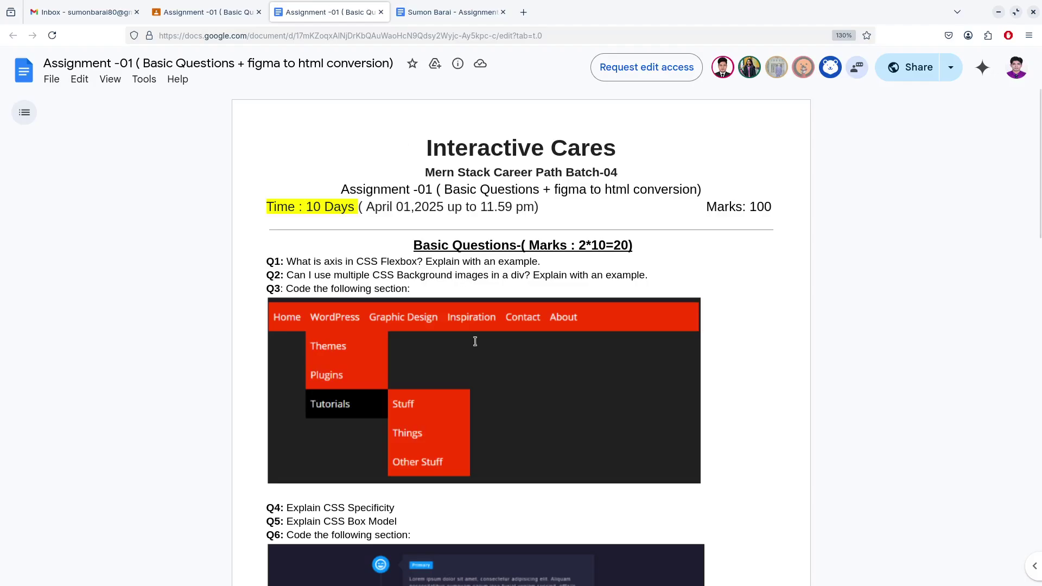
# Select the 'Figma to html conversion' heading in the assignment questions document
pyautogui.scroll(-3, 472, 342)
pyautogui.scroll(-10, 363, 390)
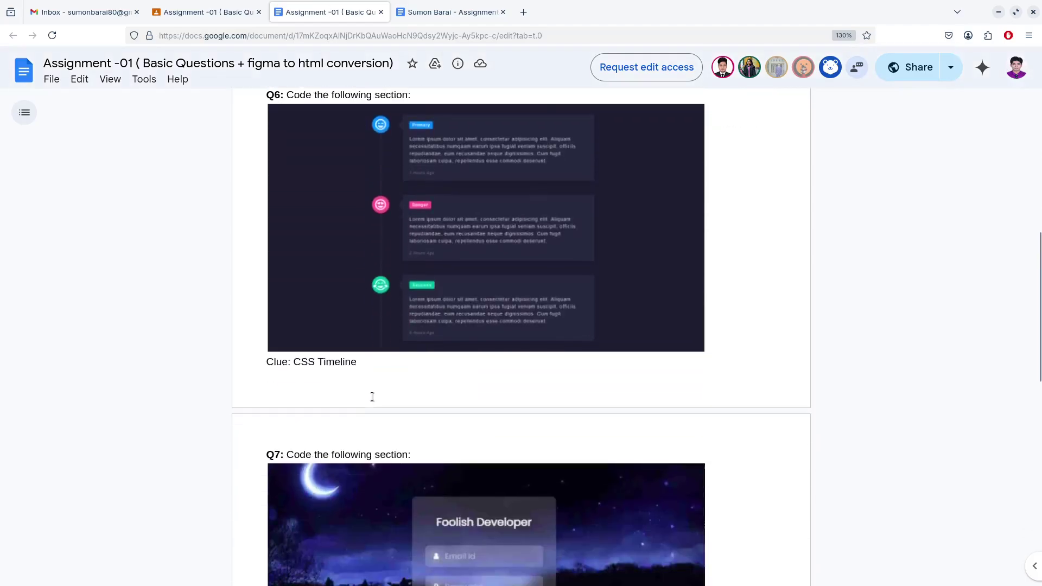
pyautogui.scroll(-3, 370, 394)
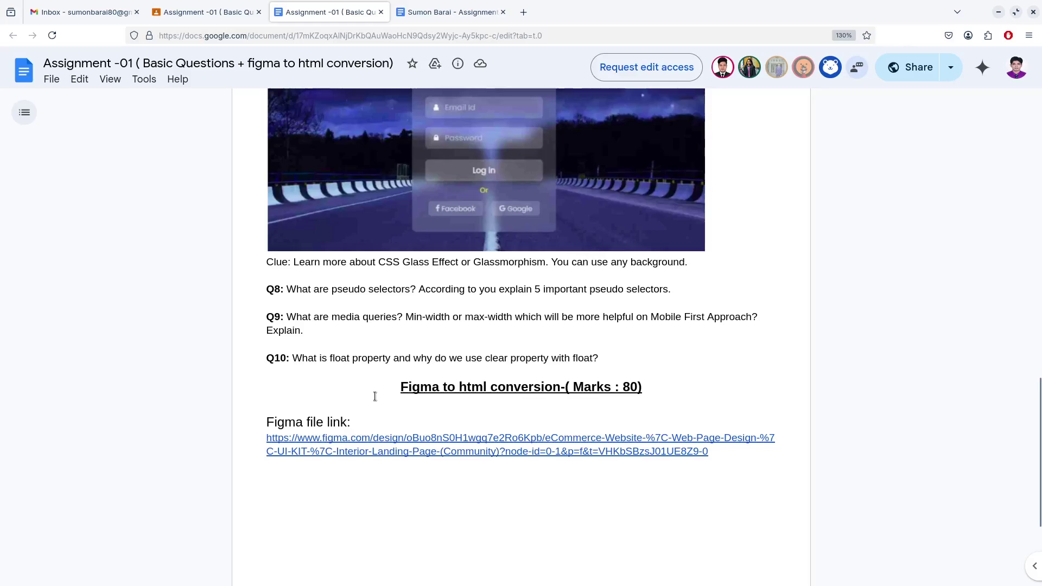
pyautogui.moveTo(400, 388); pyautogui.dragTo(698, 397)
pyautogui.hotkey('ctrl', 'c')
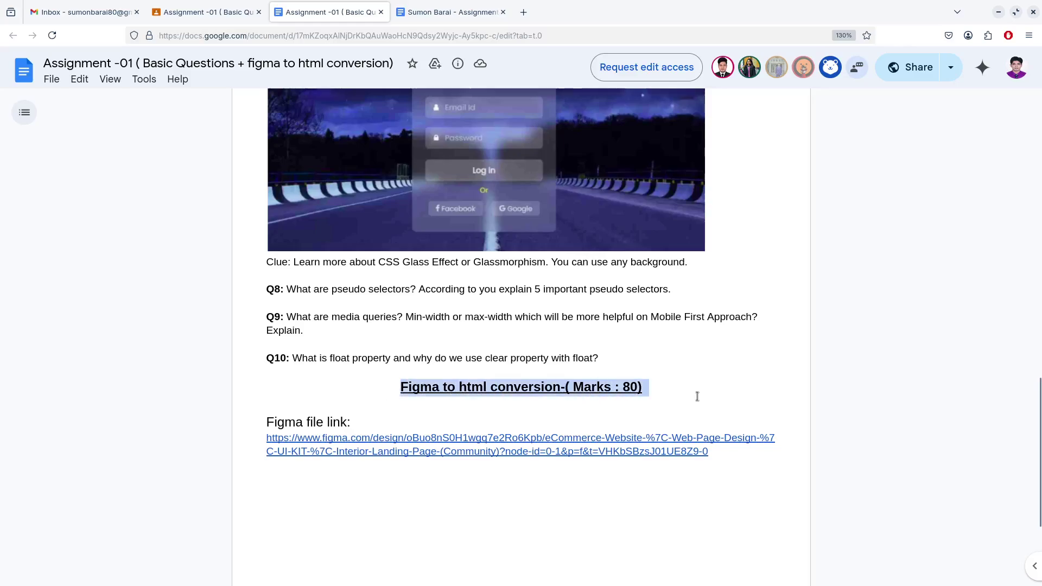
# Paste 'Figma to html conversion' below the links in the answer doc, removing the '-( Marks : 80)' suffix
pyautogui.click(431, 16)
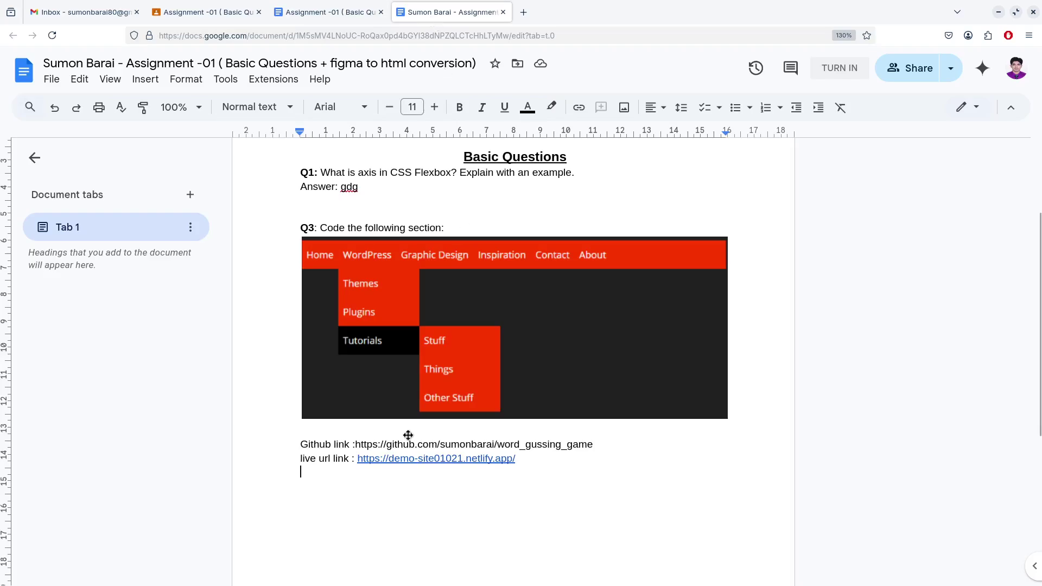
pyautogui.click(354, 485)
pyautogui.press('Return')
pyautogui.press('Return')
pyautogui.scroll(-3, 364, 474)
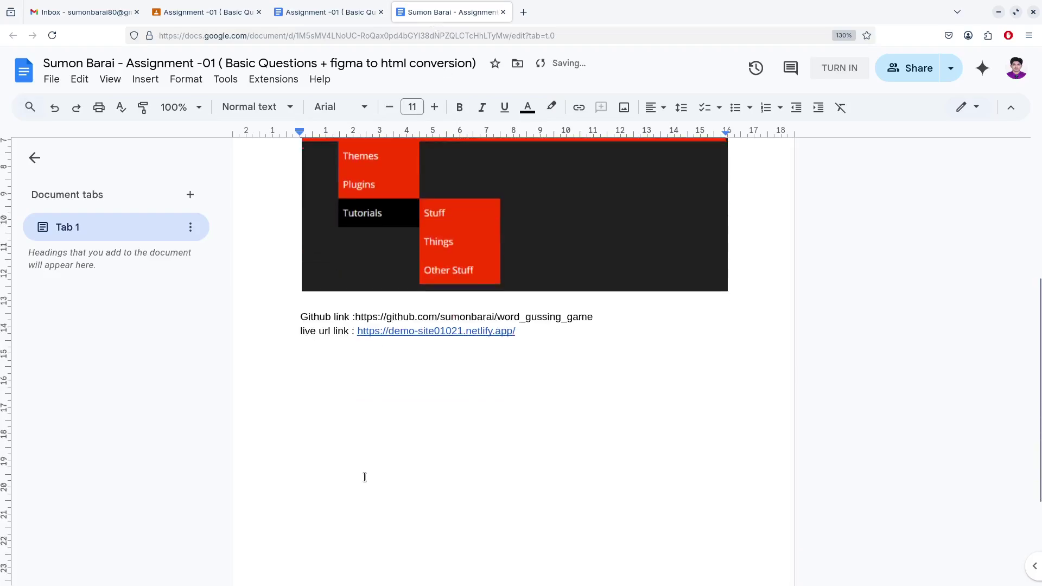
pyautogui.hotkey('ctrl', 'v')
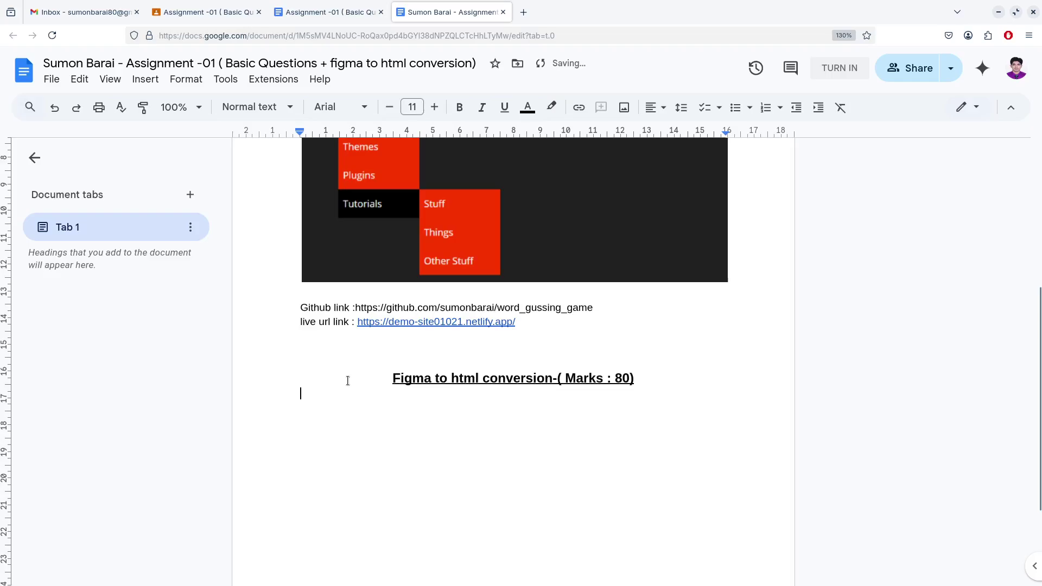
pyautogui.moveTo(632, 379); pyautogui.dragTo(554, 379)
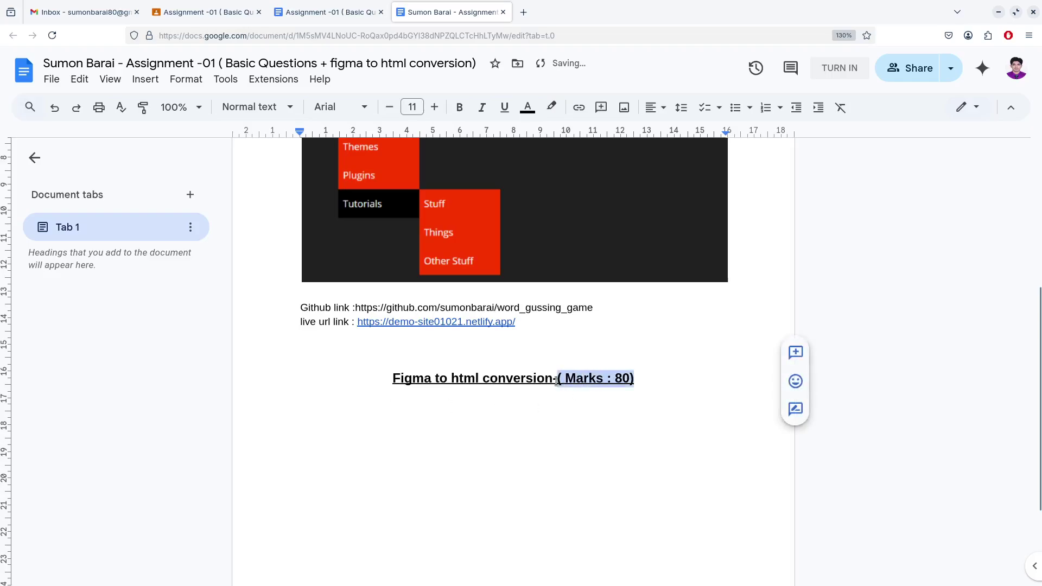
pyautogui.press('BackSpace')
pyautogui.press('Return')
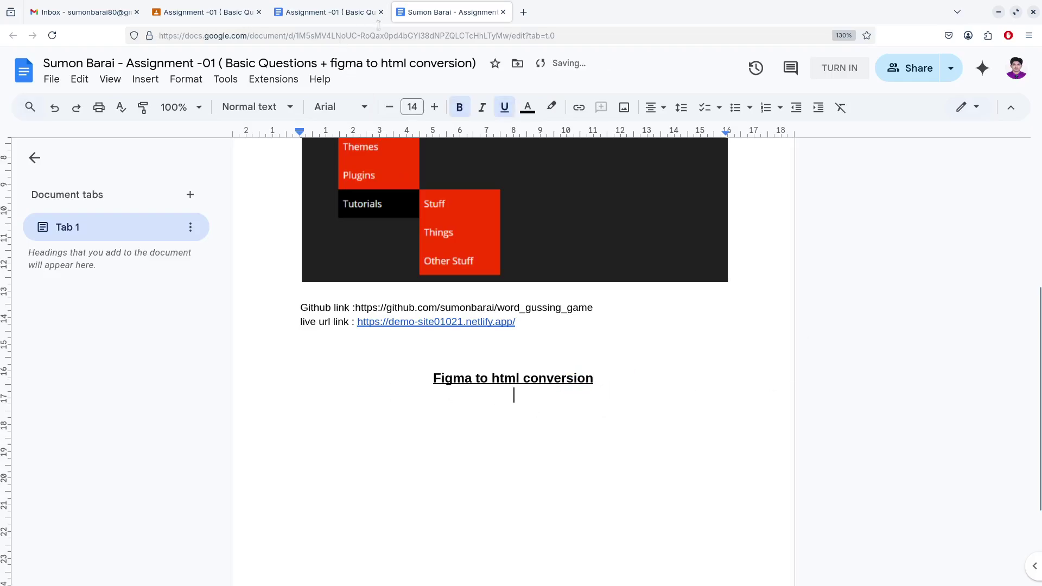
pyautogui.click(327, 18)
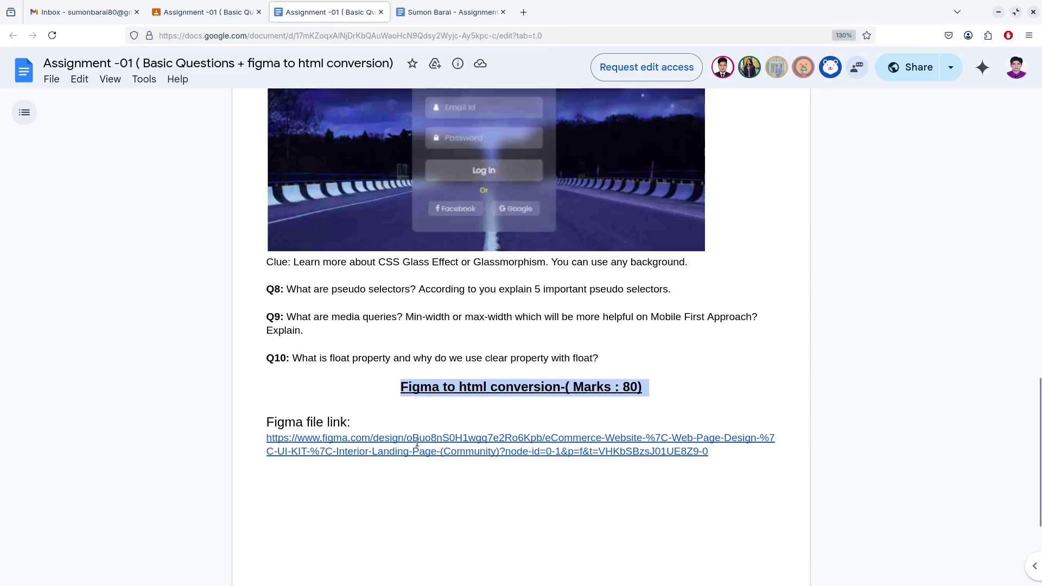
# Open the eCommerce Website Figma design from its link and copy the file's web address
pyautogui.click(417, 442)
pyautogui.click(406, 470)
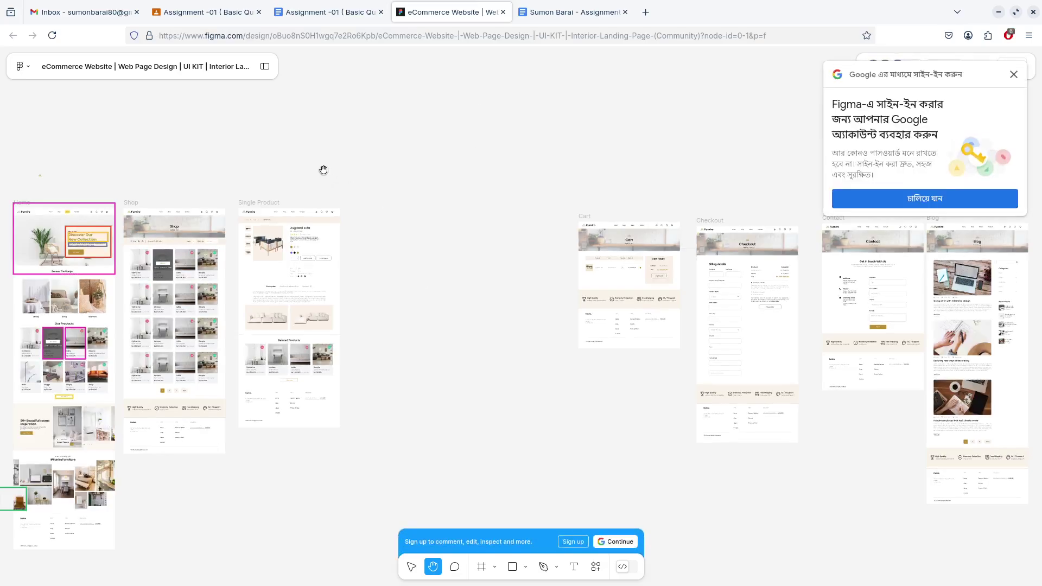
pyautogui.moveTo(324, 170); pyautogui.dragTo(596, 167)
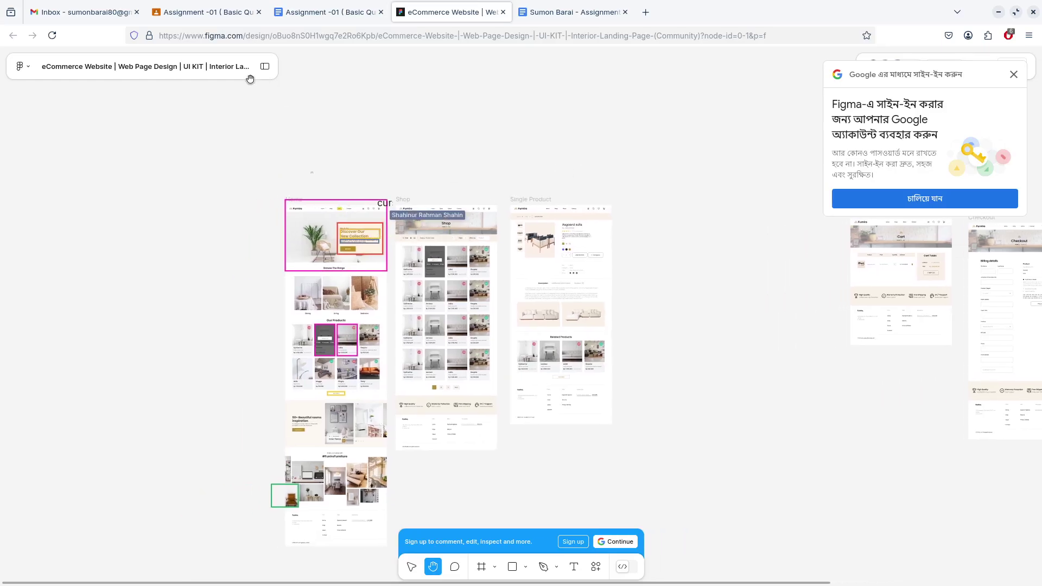
pyautogui.click(496, 34)
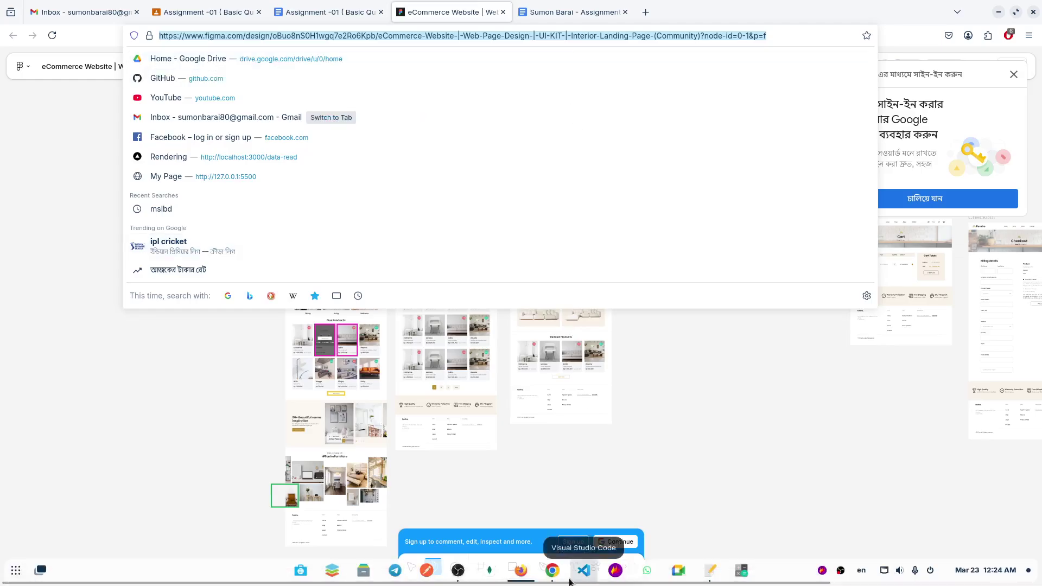
pyautogui.click(555, 579)
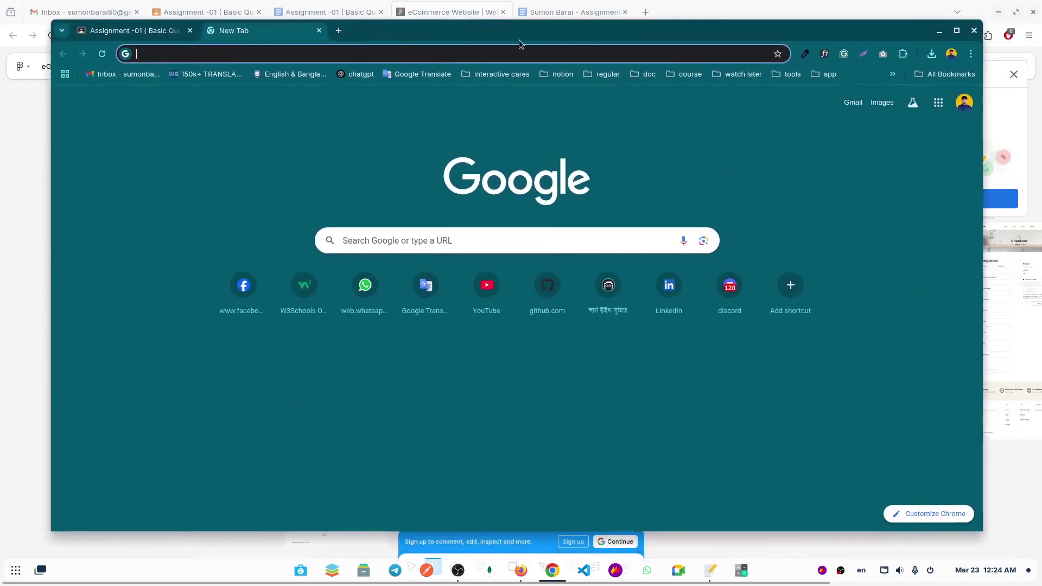
# Load the pasted eCommerce Website Figma link in Chrome and maximize the window
pyautogui.click(477, 49)
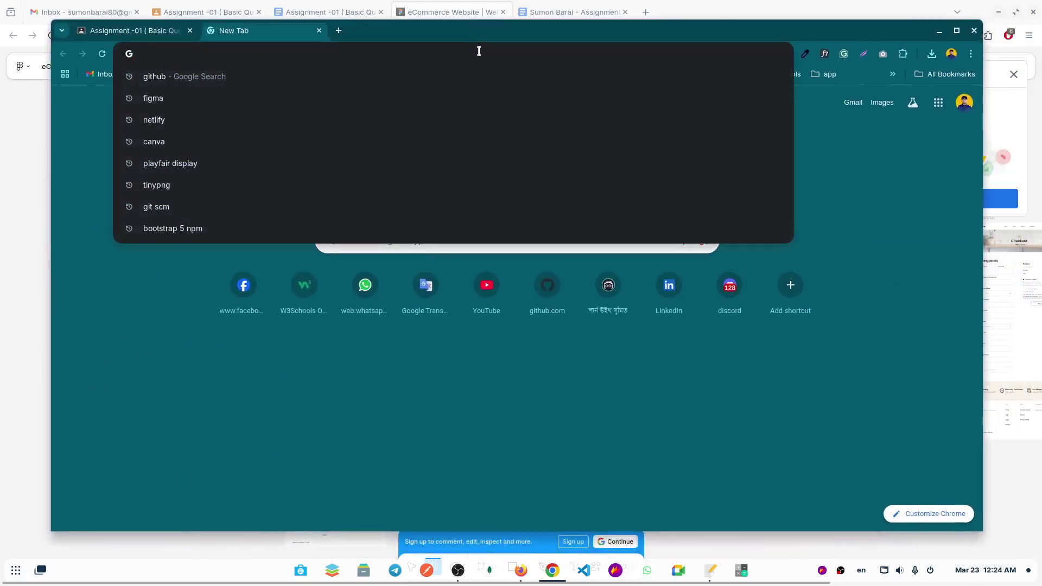
pyautogui.write('https://www.figma.com/design/oBuo8nS0H1wgq7e2Ro6Kpb/eCommerce-Website-%7C-Web-Page-Design-%7C-UI-KIT-%7C-Interior-Landing-Page-(Community)?node-id=0-1&p=f')
pyautogui.press('Return')
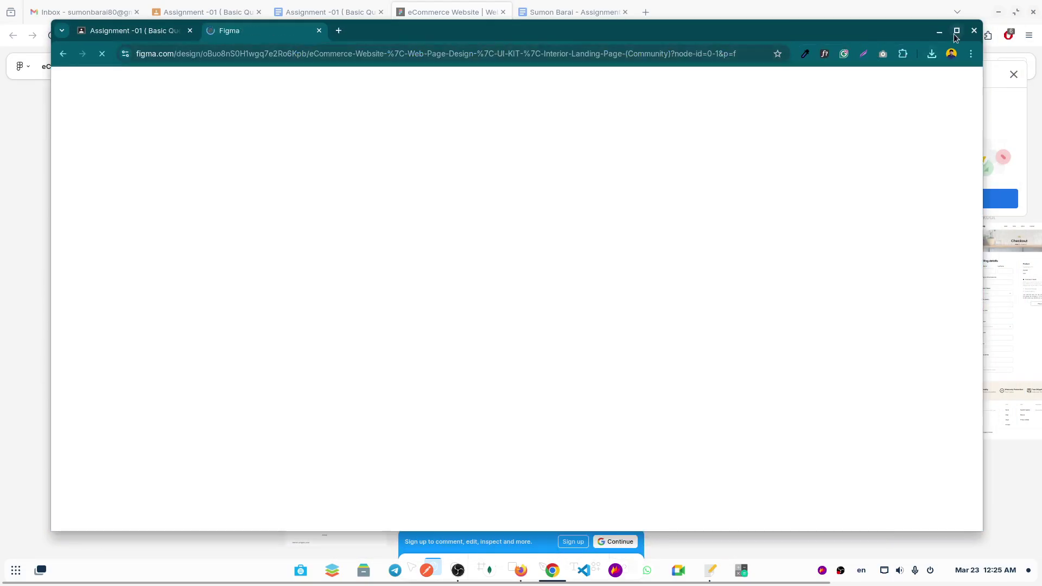
pyautogui.click(957, 31)
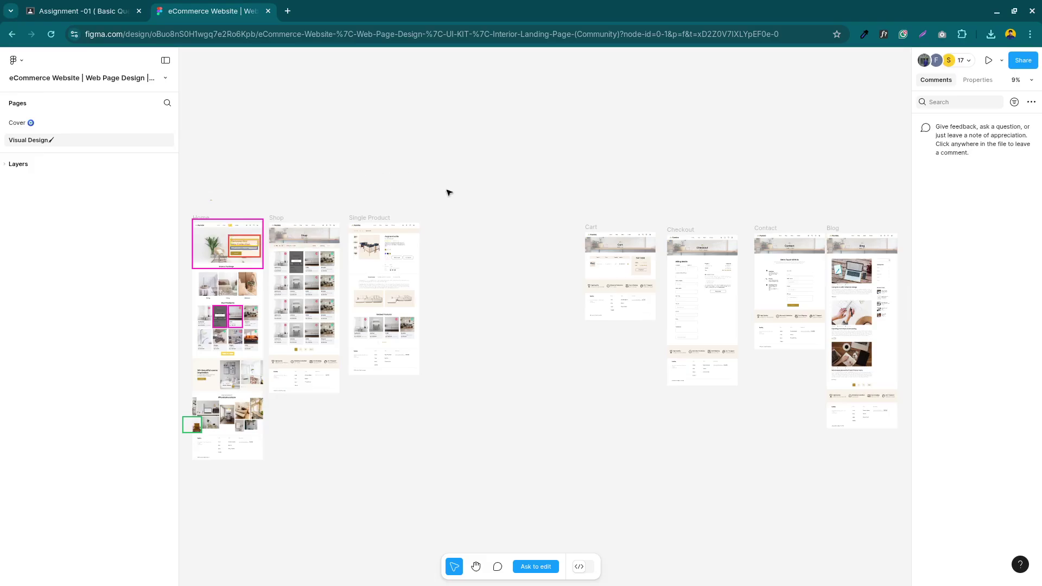
# Duplicate the eCommerce Website Figma file to your drafts, then return to the original file's tab
pyautogui.scroll(3, 401, 199)
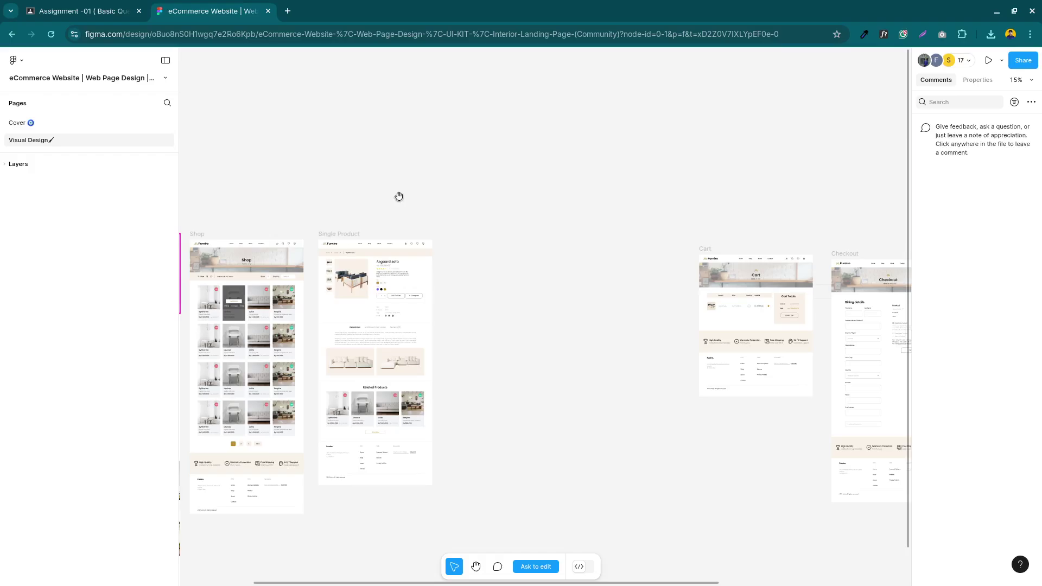
pyautogui.moveTo(307, 177); pyautogui.dragTo(538, 118)
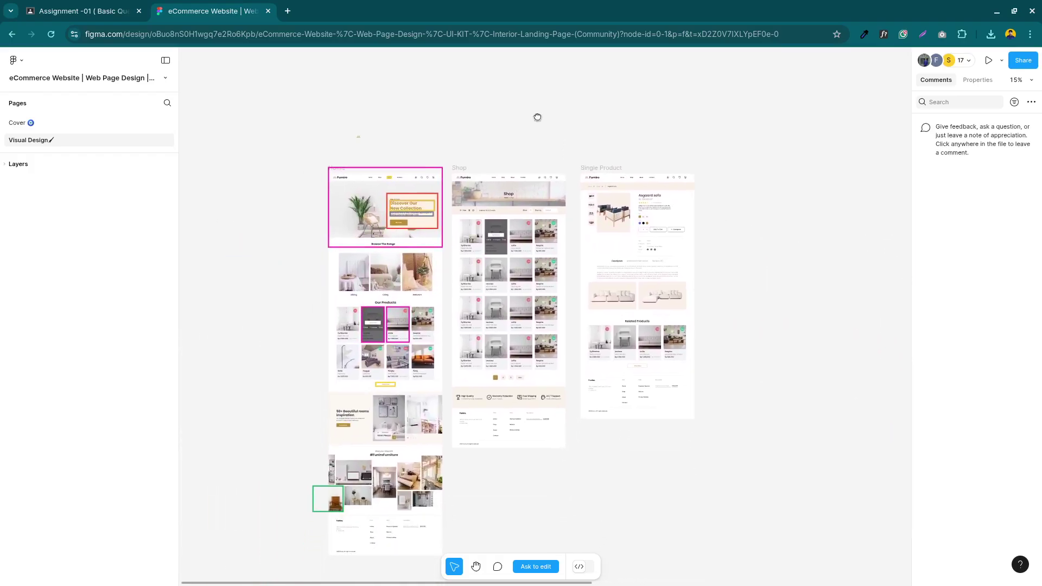
pyautogui.click(166, 78)
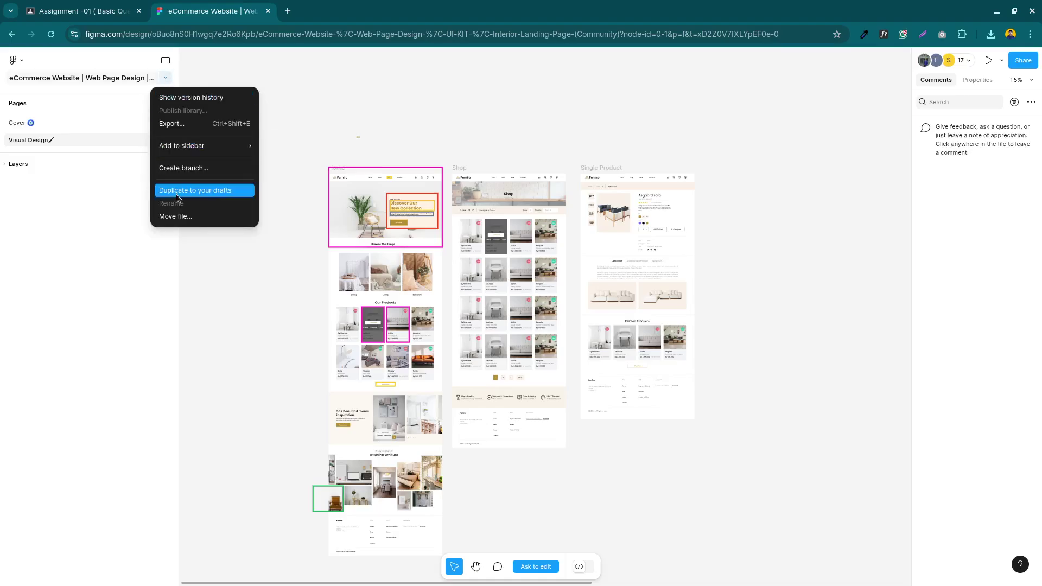
pyautogui.click(208, 193)
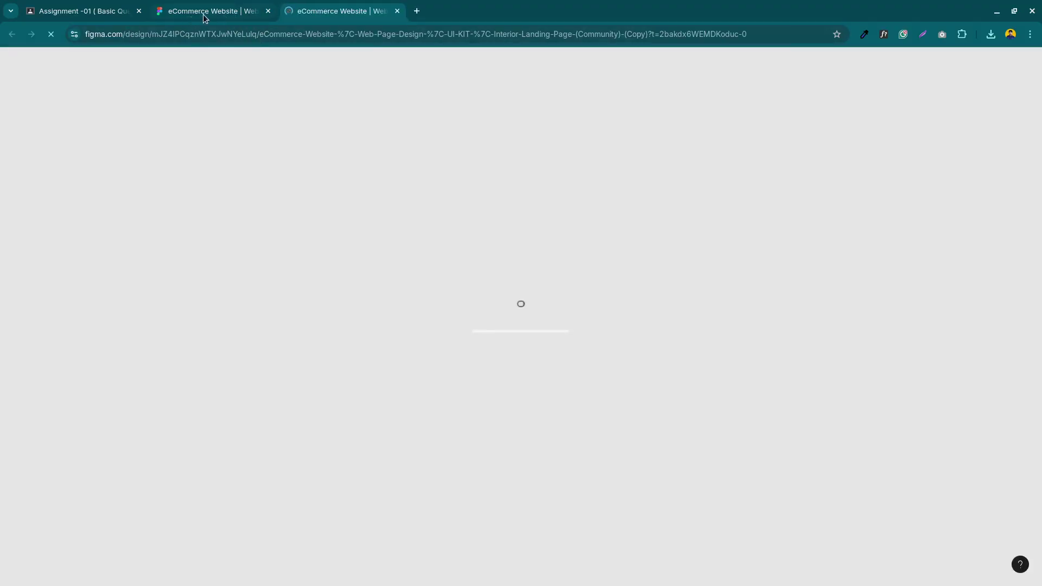
pyautogui.click(205, 13)
pyautogui.click(383, 214)
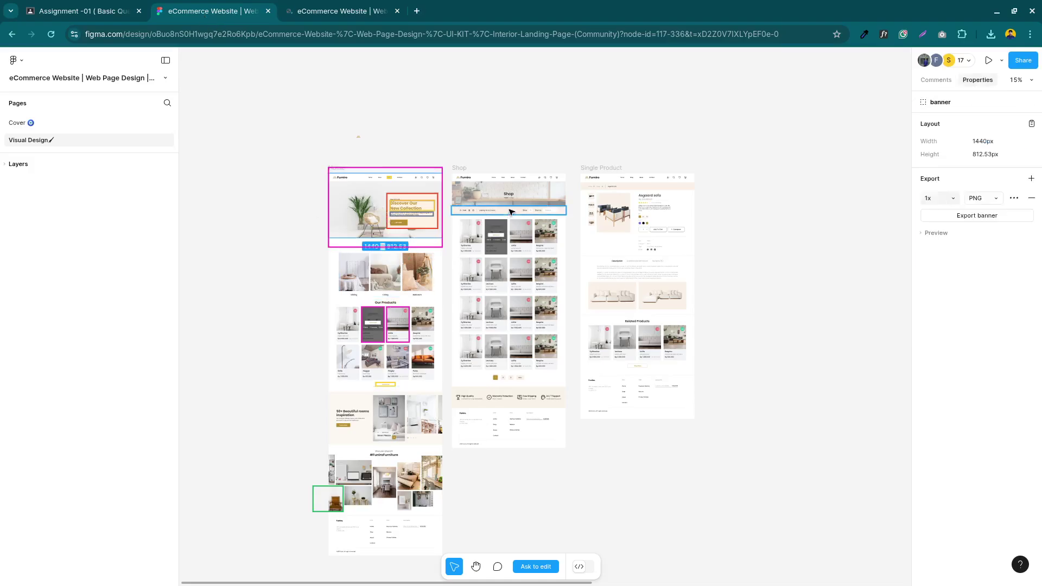
# In the drafted copy, browse the Cover page's Thumbnail layer and open the Visual Design page
pyautogui.click(329, 15)
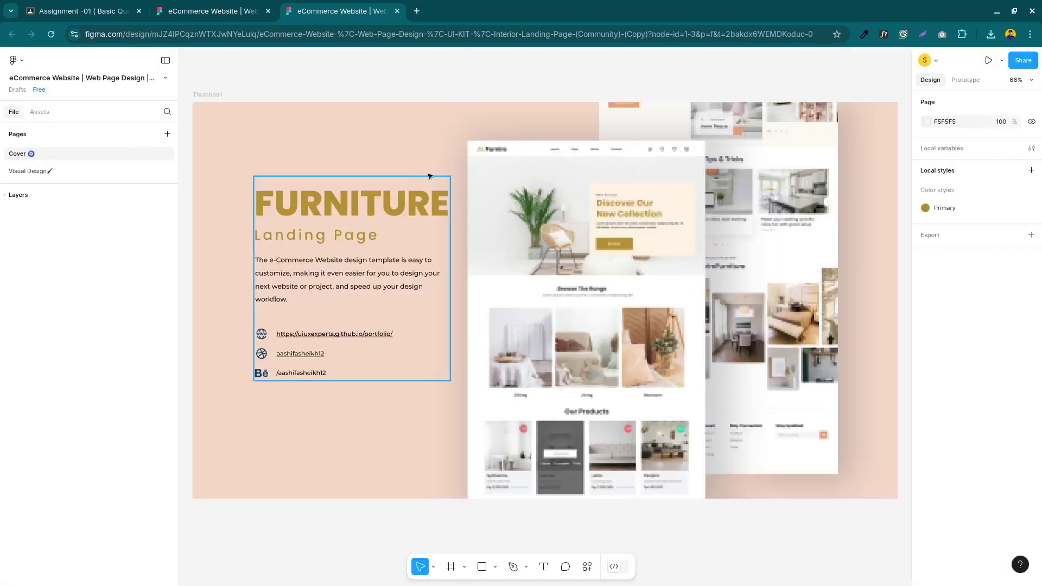
pyautogui.scroll(-5, 636, 353)
pyautogui.scroll(7, 635, 352)
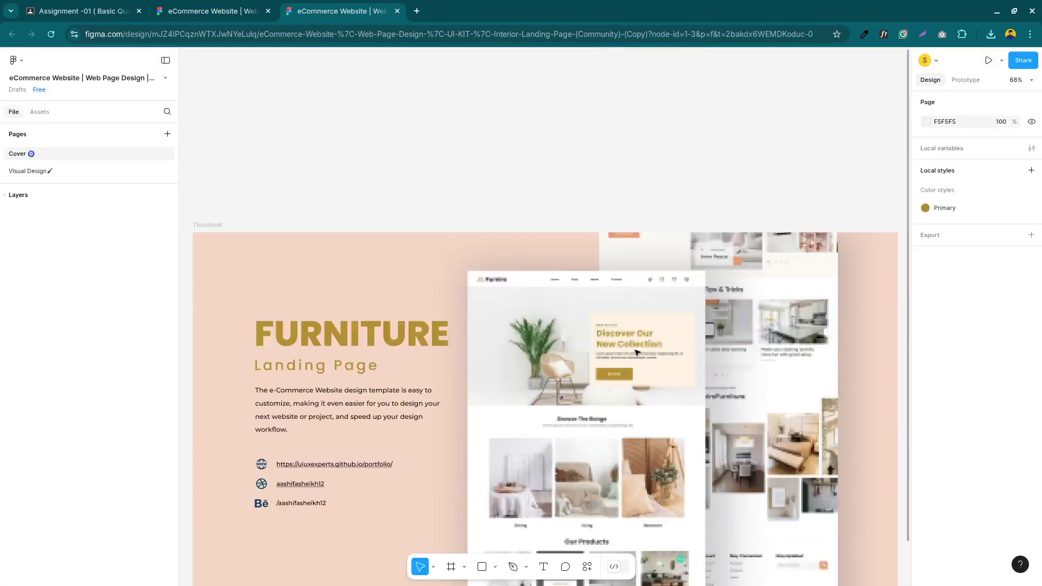
pyautogui.click(24, 194)
pyautogui.click(35, 216)
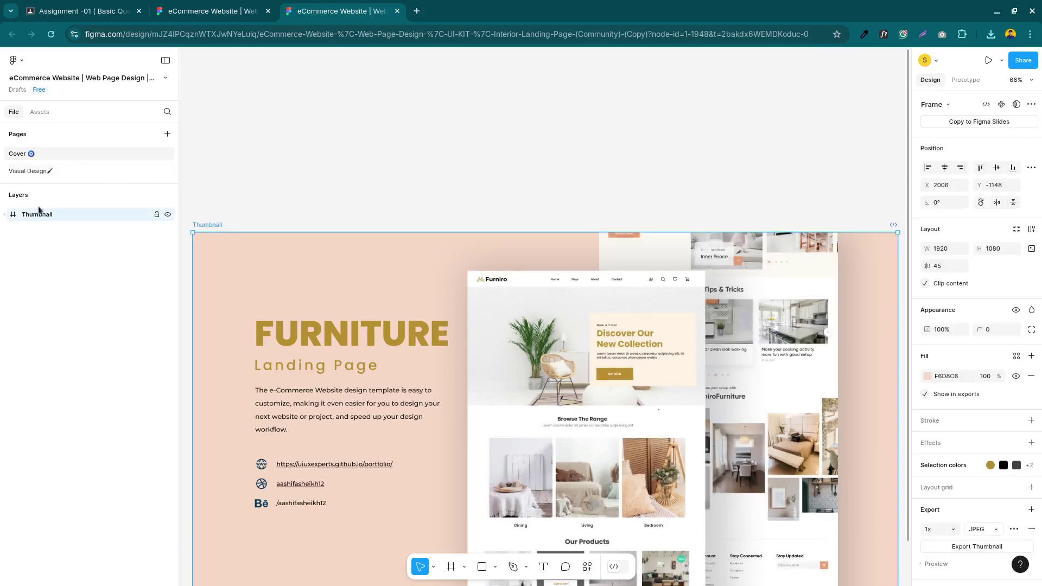
pyautogui.click(24, 170)
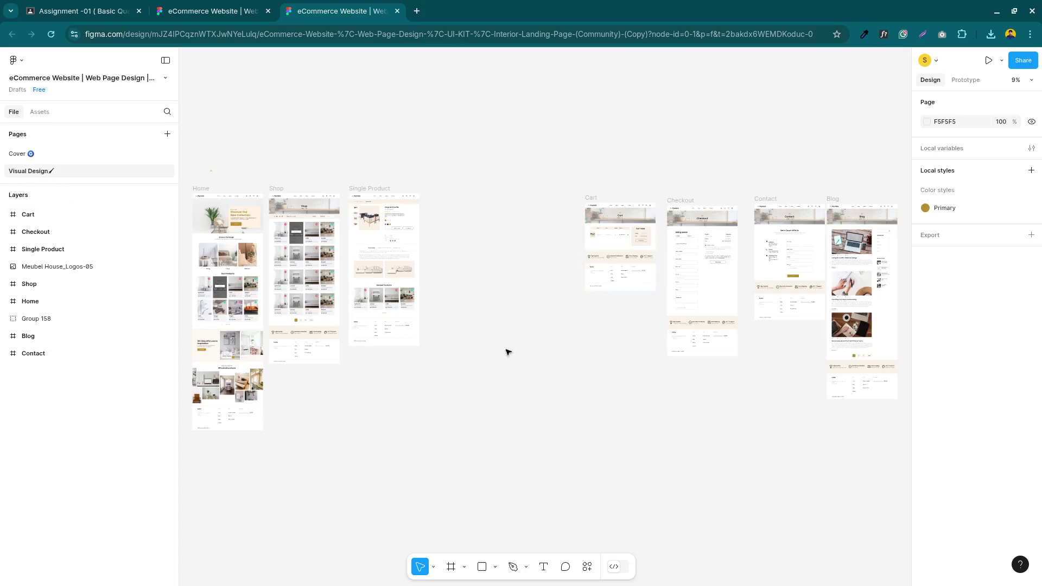
# Pan and zoom across the Home, Shop and Single Product frames, then bring up the window overview
pyautogui.scroll(3, 428, 365)
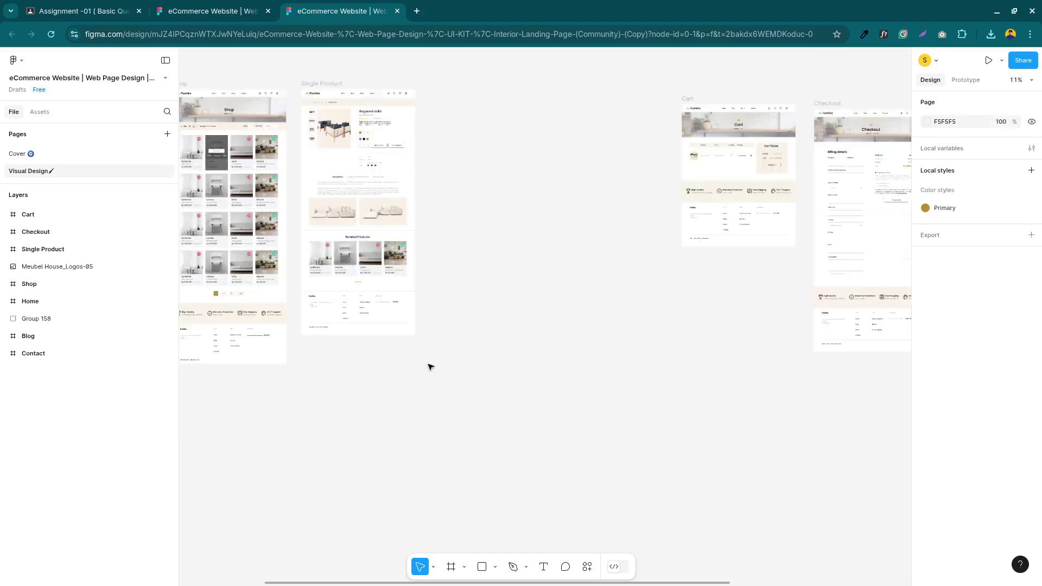
pyautogui.moveTo(447, 260); pyautogui.dragTo(451, 203)
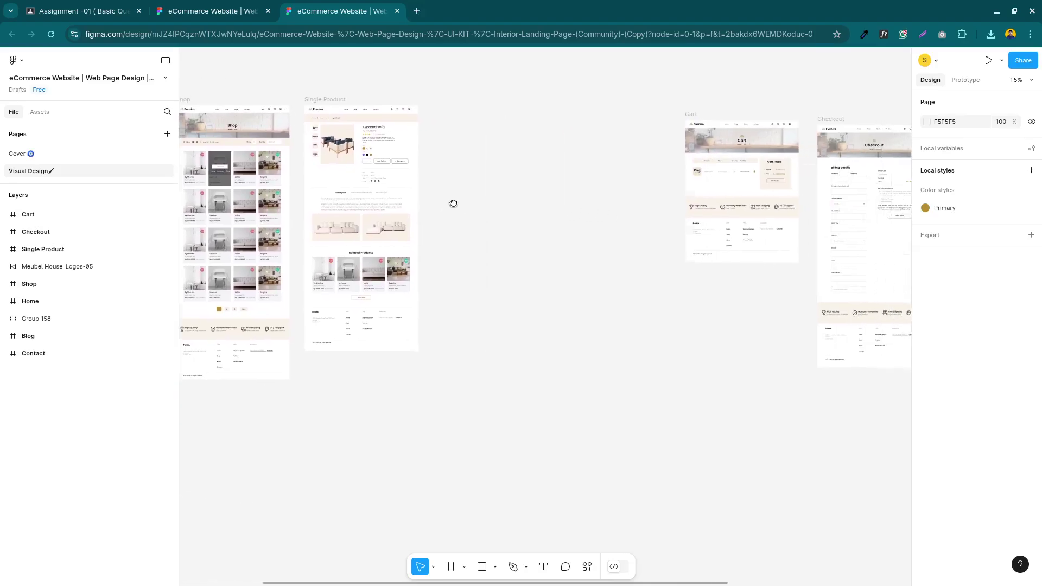
pyautogui.hscroll(5, 538, 291)
pyautogui.moveTo(403, 356); pyautogui.dragTo(907, 367)
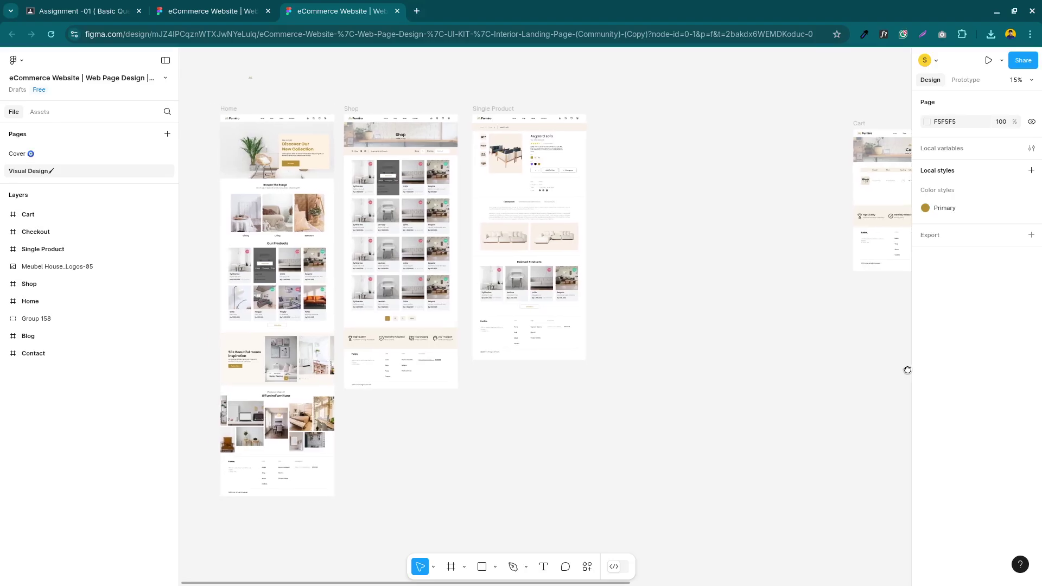
pyautogui.moveTo(642, 248); pyautogui.dragTo(680, 250)
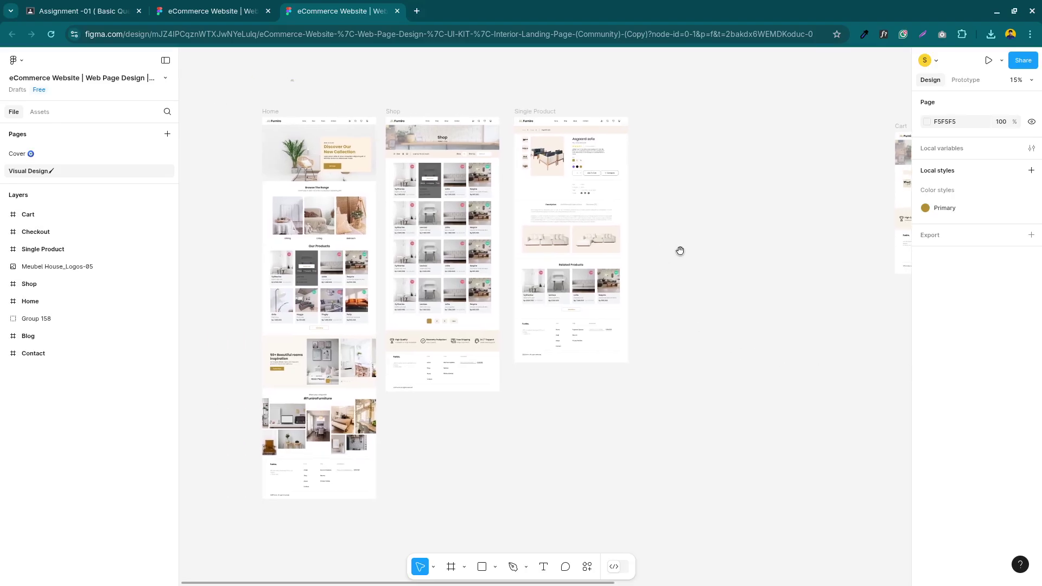
pyautogui.scroll(3, 680, 251)
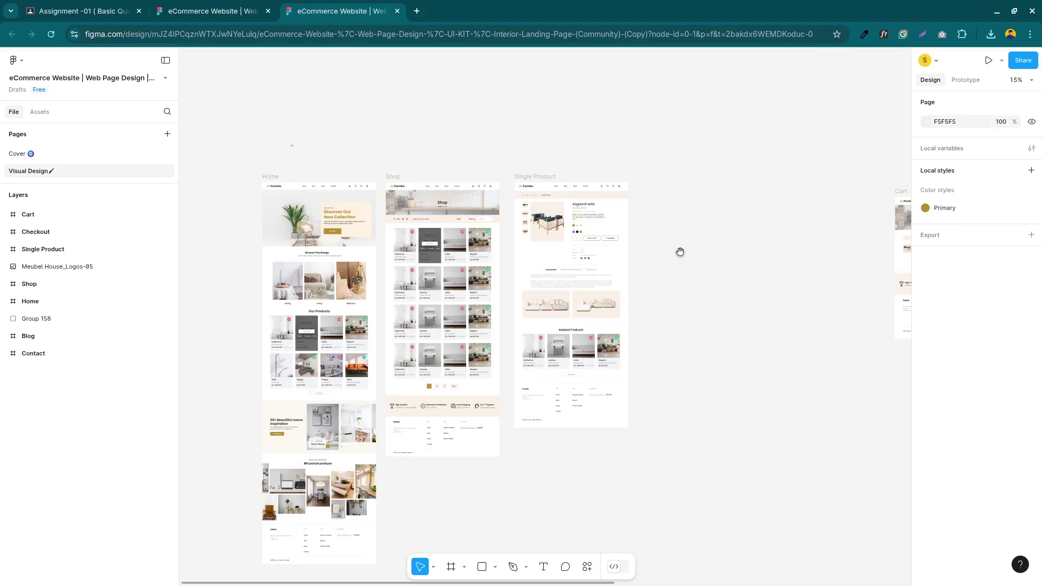
pyautogui.scroll(-3, 680, 251)
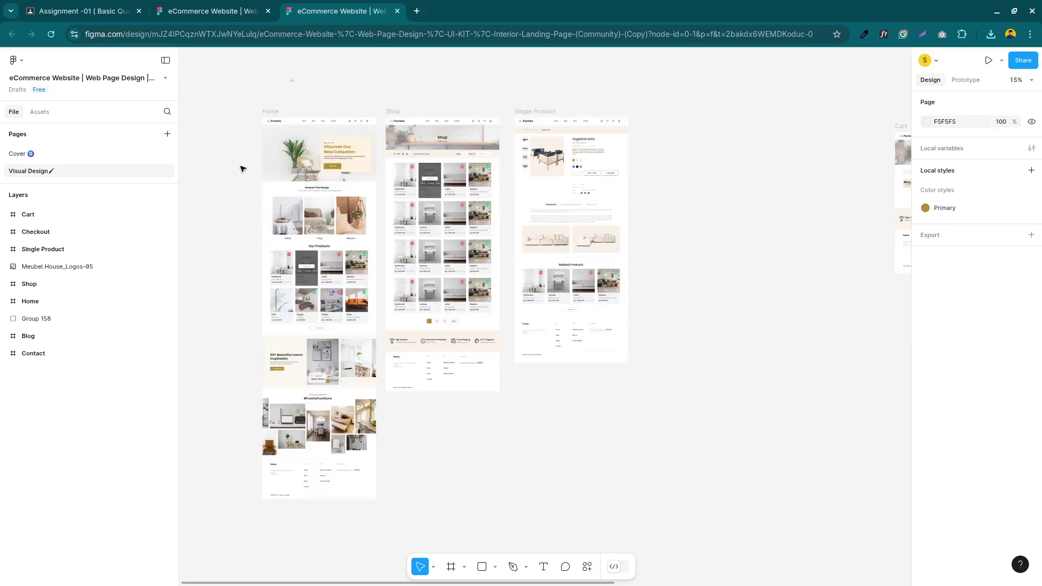
pyautogui.scroll(3, 286, 169)
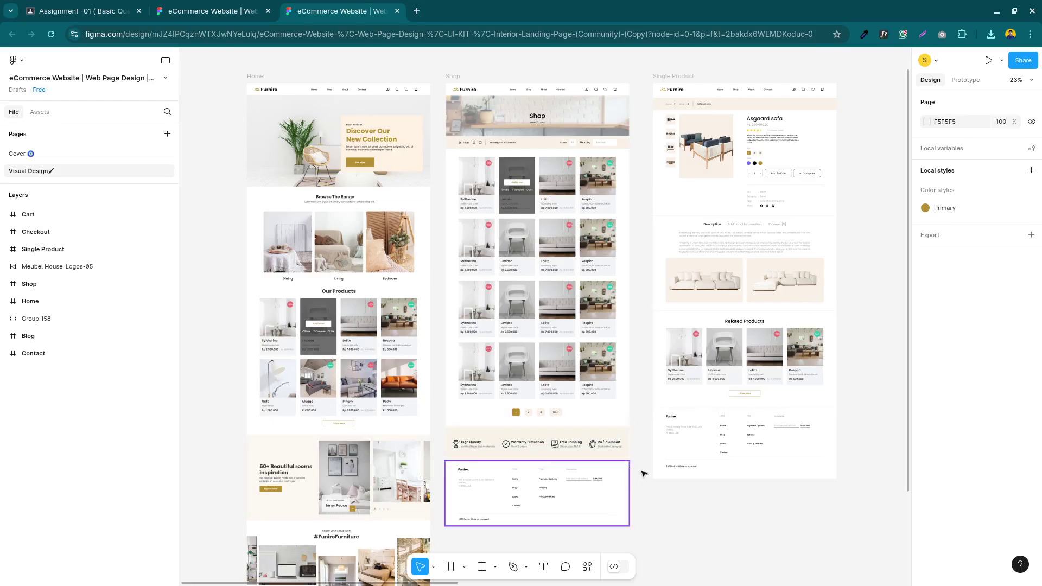
pyautogui.scroll(-2, 688, 490)
pyautogui.scroll(2, 686, 467)
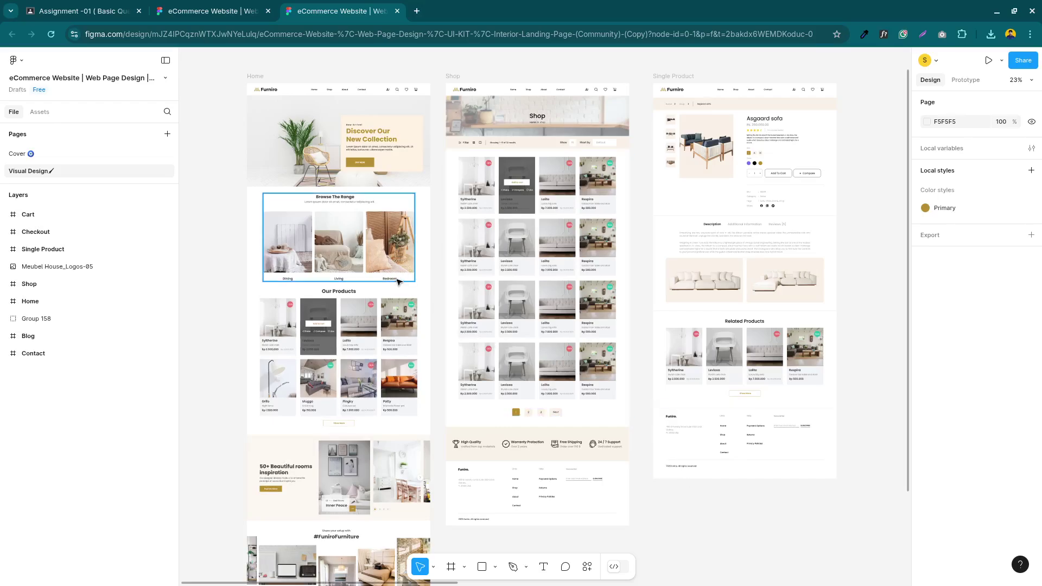
pyautogui.scroll(-5, 399, 282)
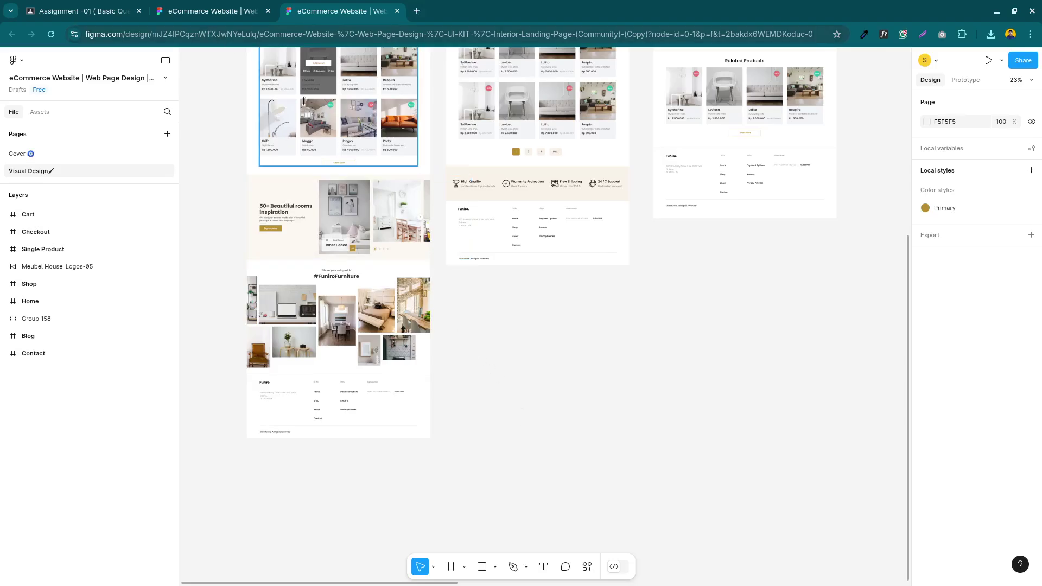
pyautogui.press('super')
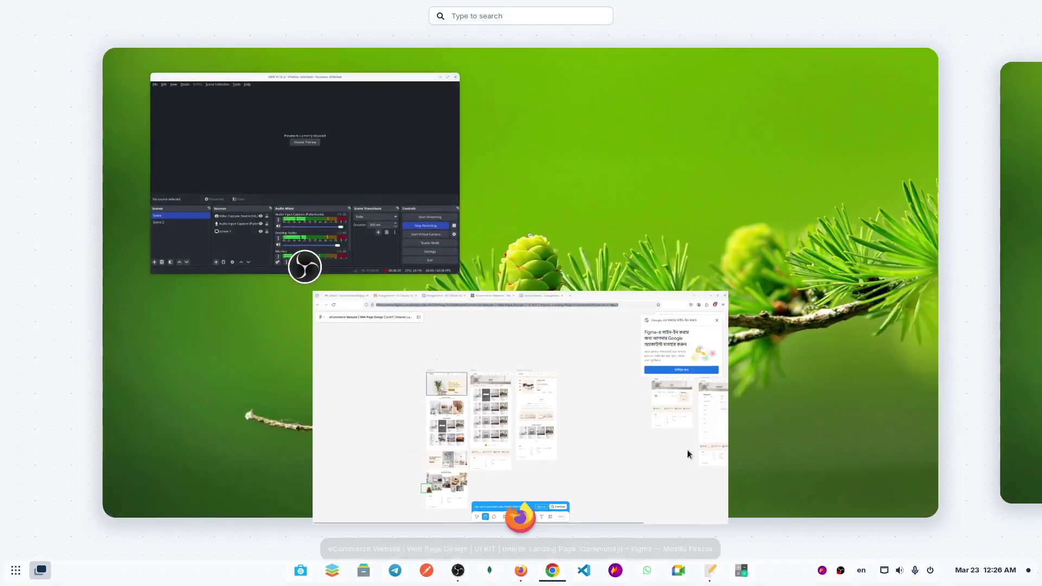
# Return Firefox to the answer document and place the cursor below the 'Figma to html conversion' heading
pyautogui.click(688, 449)
pyautogui.hotkey('ctrl', 'pageup')
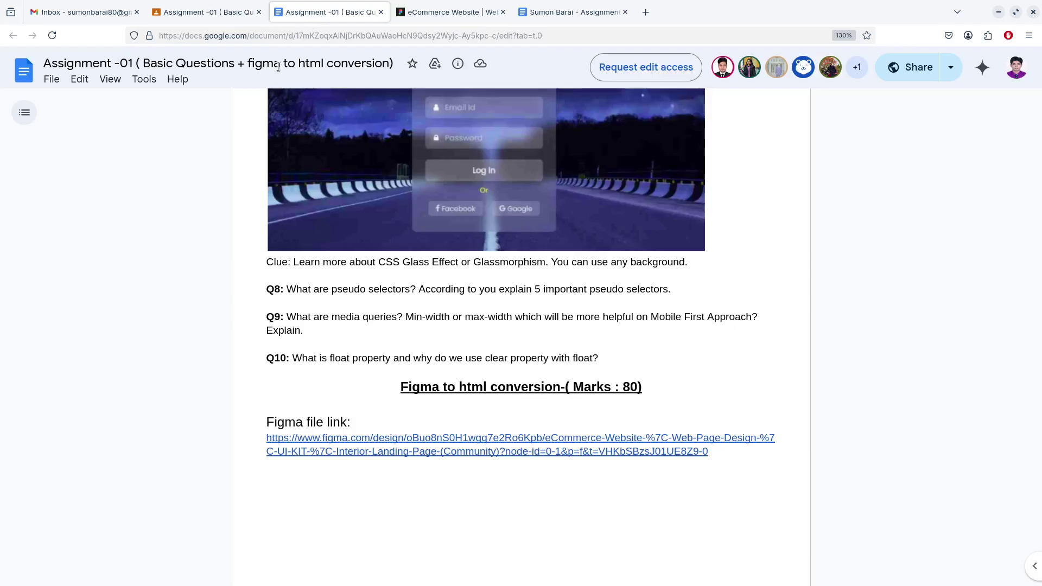
pyautogui.hotkey('ctrl', 'pageup')
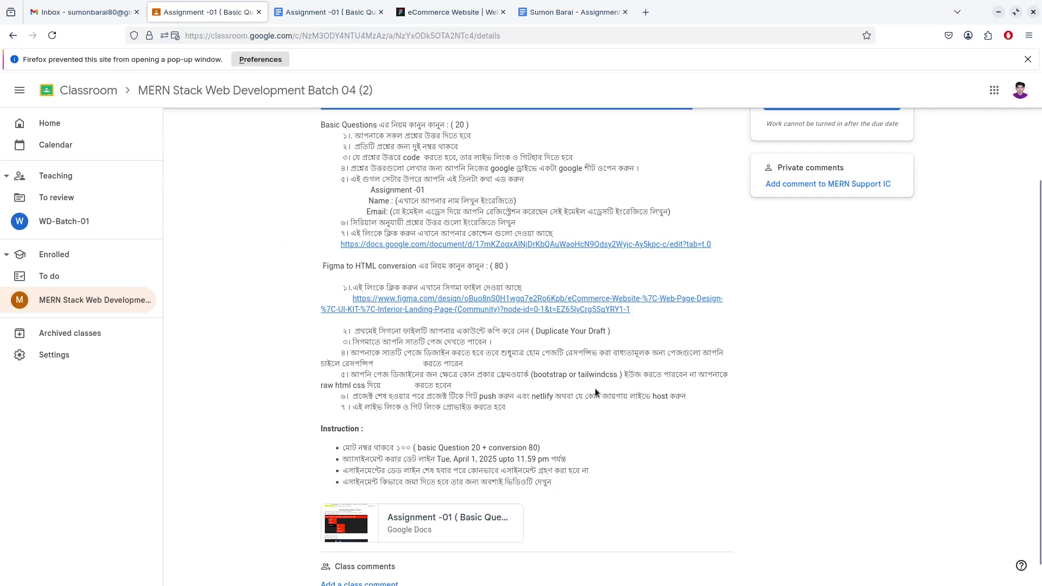
pyautogui.click(554, 15)
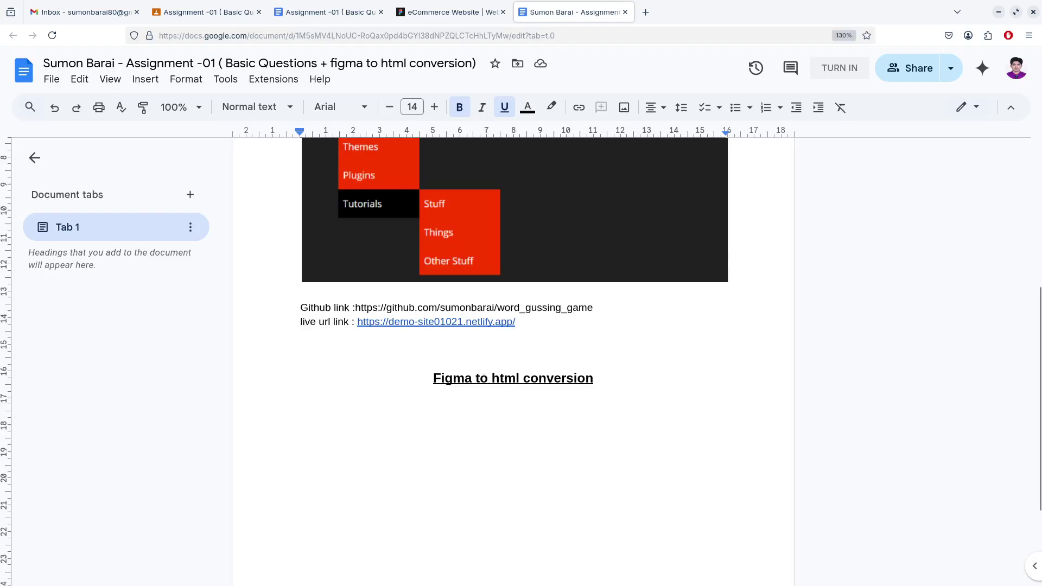
pyautogui.press('super')
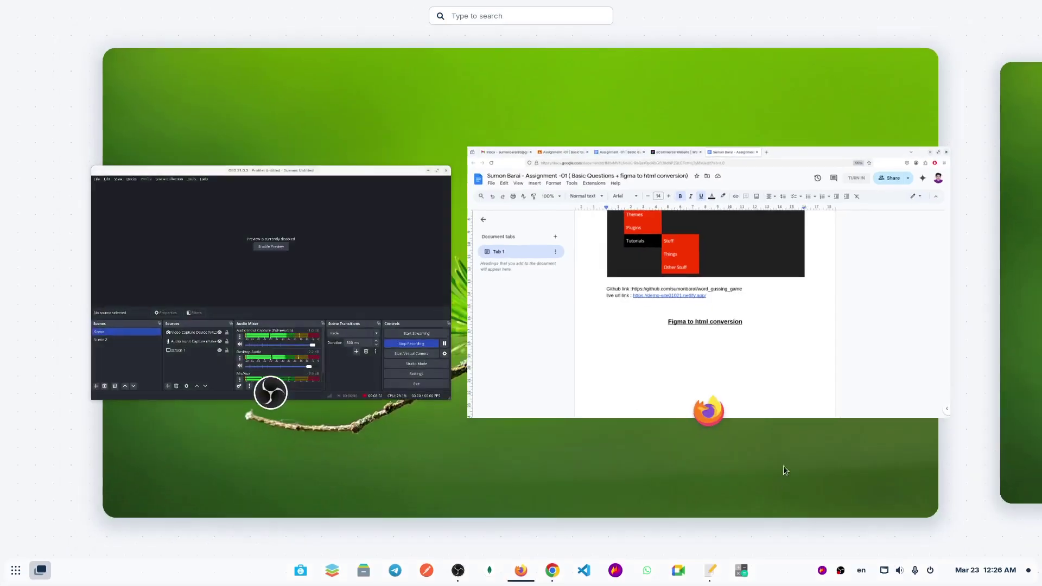
pyautogui.press('super')
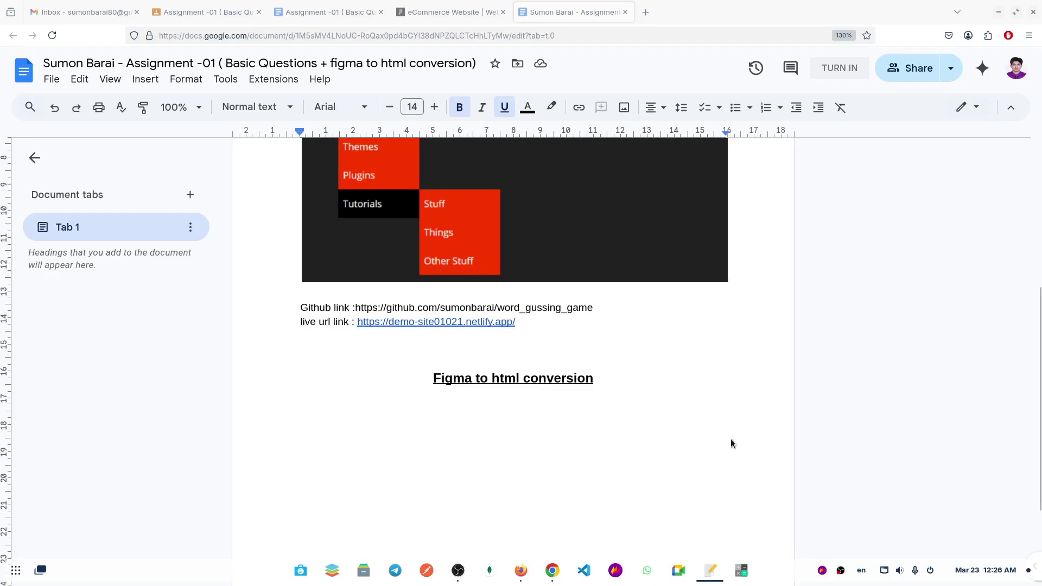
pyautogui.click(596, 400)
# Paste the GitHub and live URL lines under the heading and make the GitHub URL a link
pyautogui.click(599, 378)
pyautogui.click(442, 407)
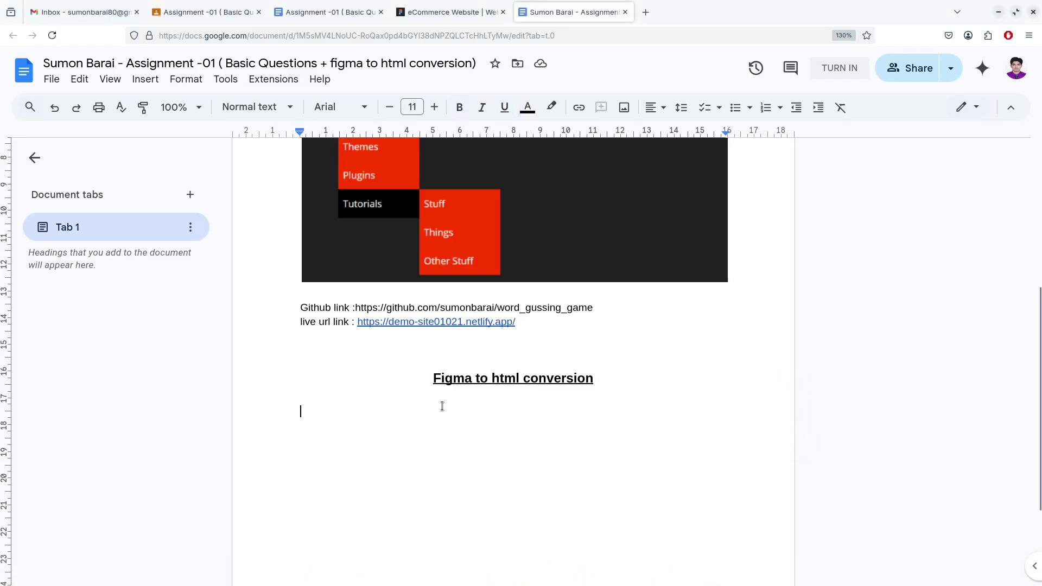
pyautogui.write('figma to html github link : https://github.com/sumonbarai/word_gussing_game figma to html live url link : https://demo-site01021.netlify.app/')
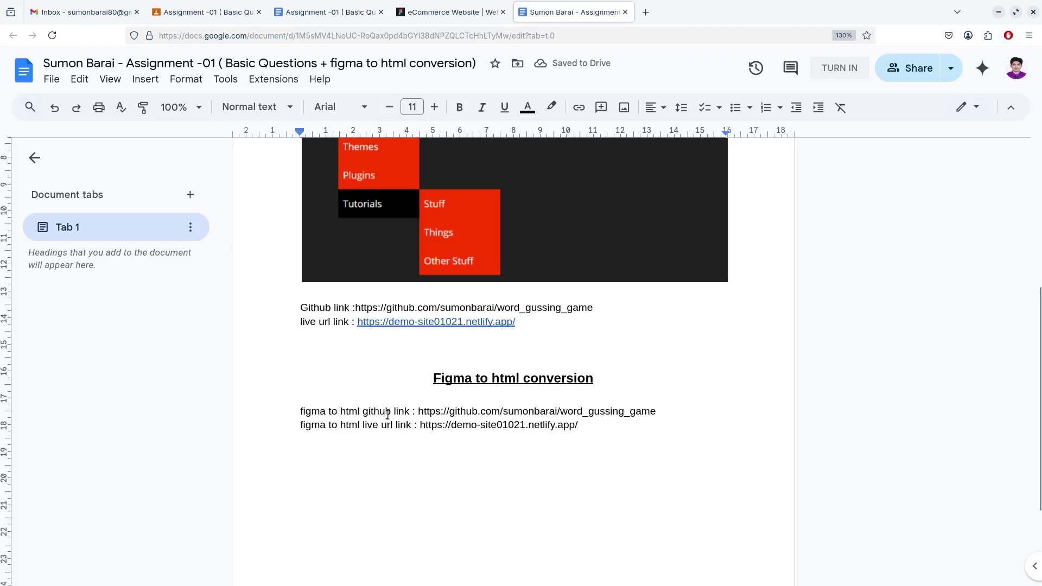
pyautogui.moveTo(395, 413); pyautogui.dragTo(304, 411)
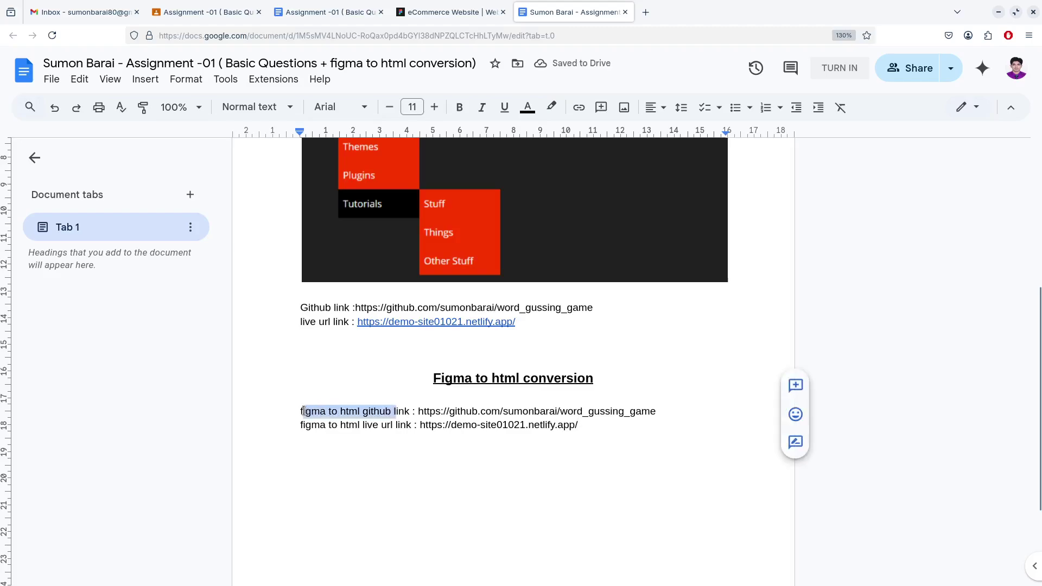
pyautogui.click(344, 422)
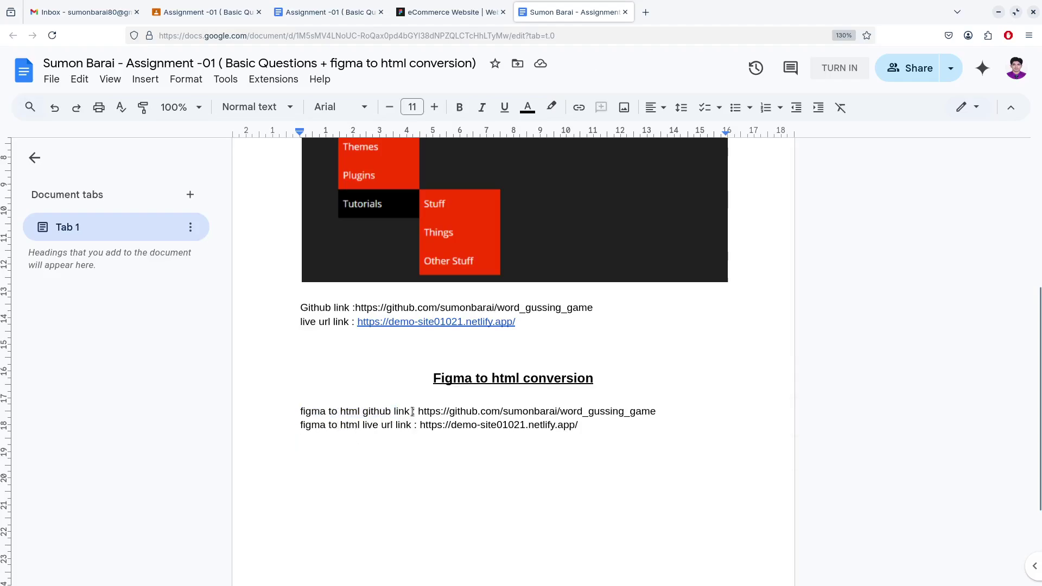
pyautogui.click(673, 412)
pyautogui.press('Return')
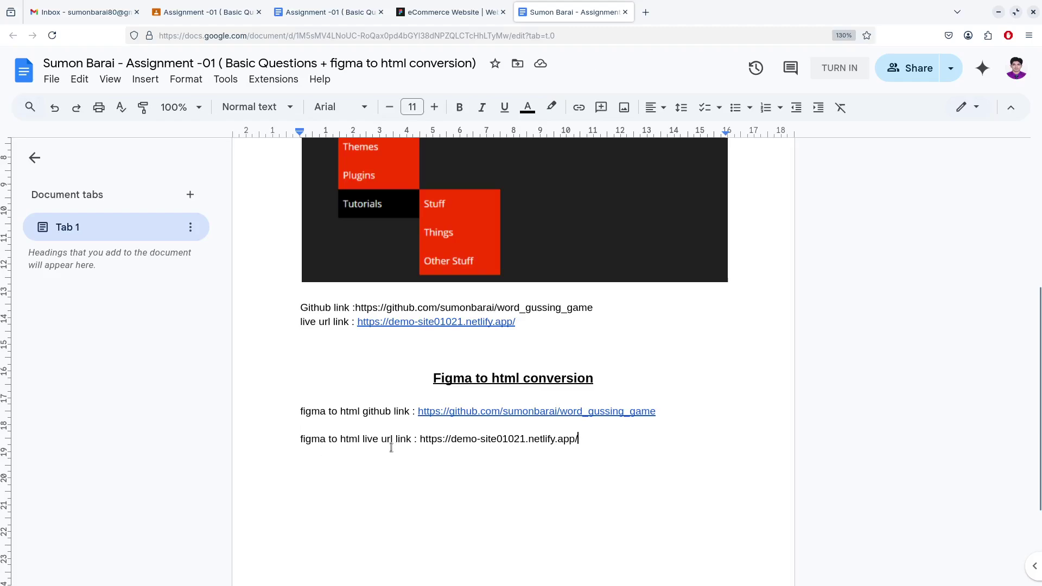
# End the live URL line so Docs turns it into a hyperlink
pyautogui.moveTo(362, 412); pyautogui.dragTo(411, 413)
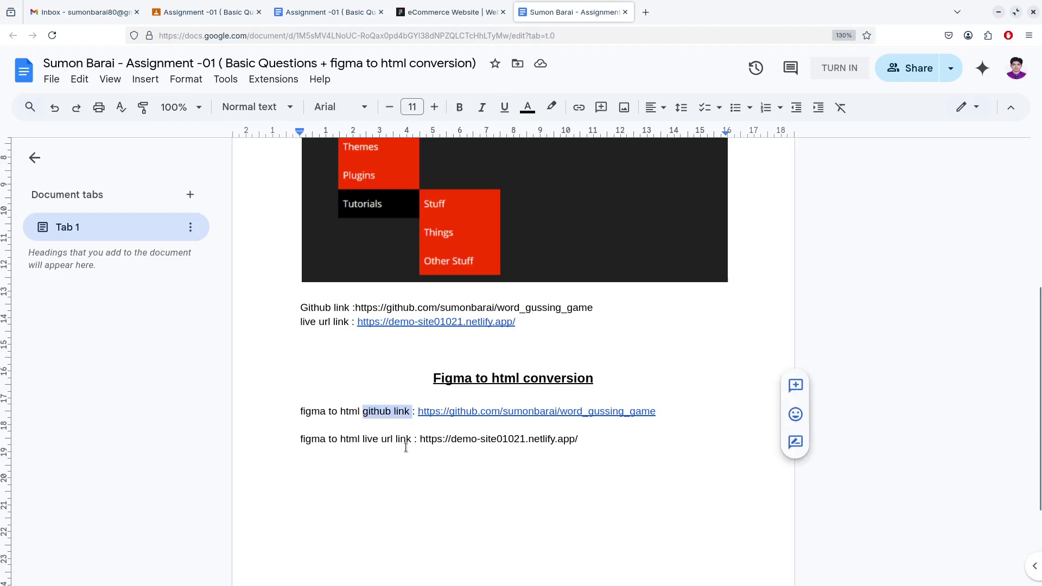
pyautogui.click(579, 439)
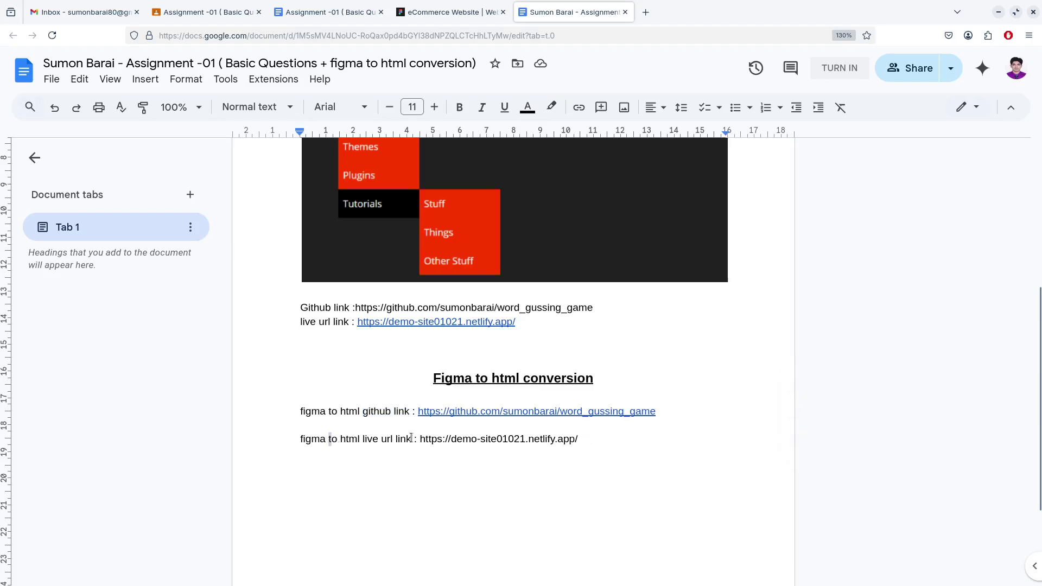
pyautogui.moveTo(329, 438); pyautogui.dragTo(470, 440)
pyautogui.click(473, 467)
pyautogui.click(587, 441)
pyautogui.press('Return')
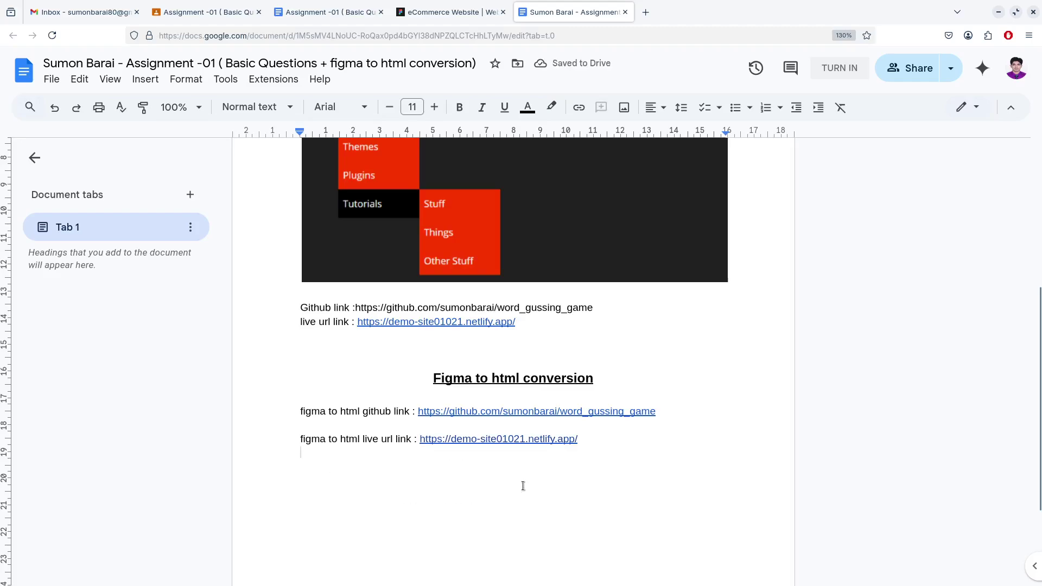
pyautogui.scroll(5, 528, 475)
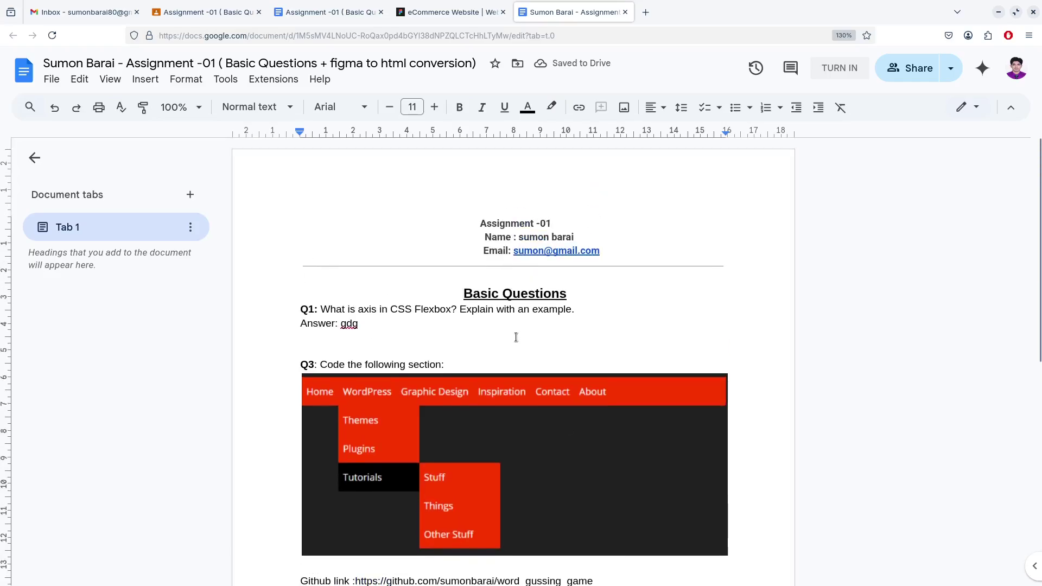
pyautogui.scroll(-3, 517, 337)
pyautogui.scroll(3, 526, 302)
pyautogui.scroll(-3, 597, 316)
pyautogui.scroll(-3, 417, 319)
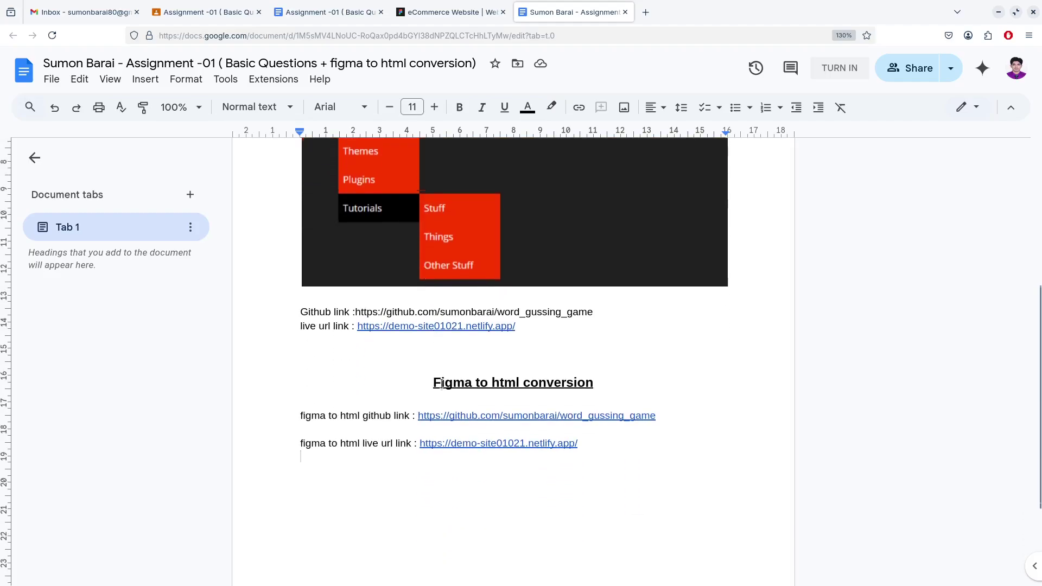
pyautogui.scroll(-3, 448, 396)
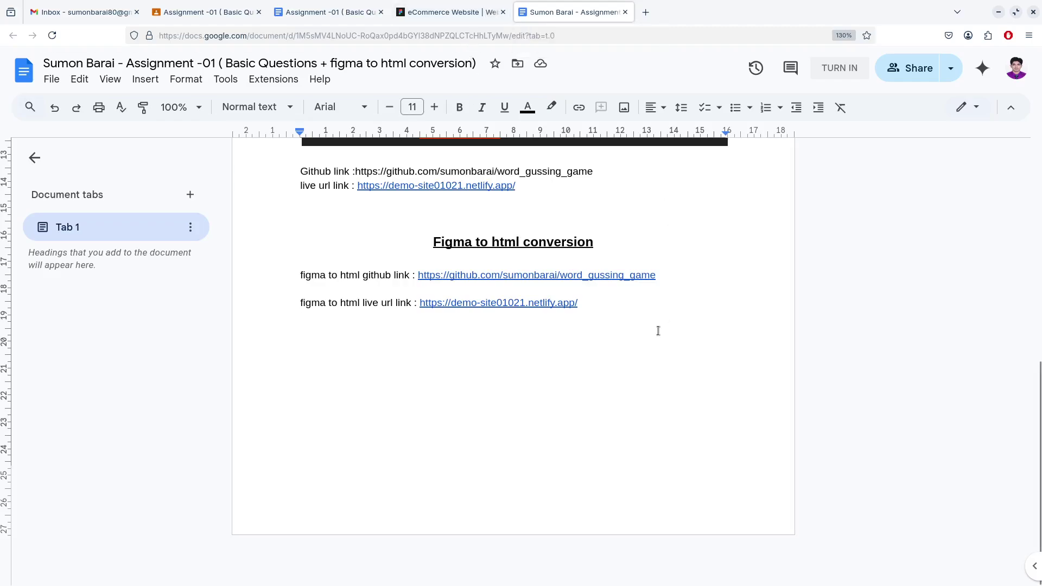
pyautogui.scroll(4, 658, 331)
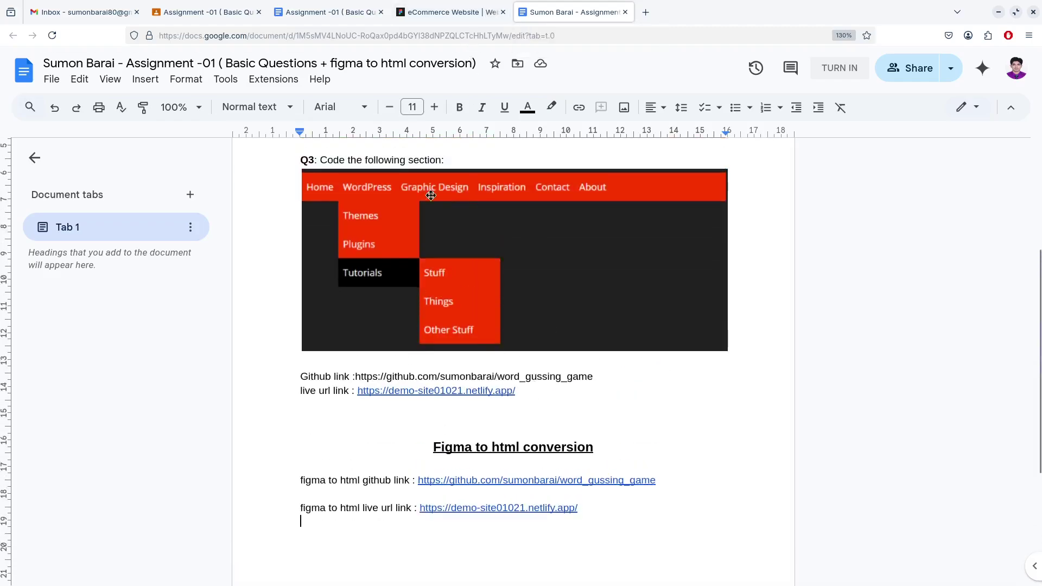
# Check the question doc and Classroom page, then close the answer doc, Figma and question-doc tabs
pyautogui.click(297, 12)
pyautogui.scroll(15, 658, 233)
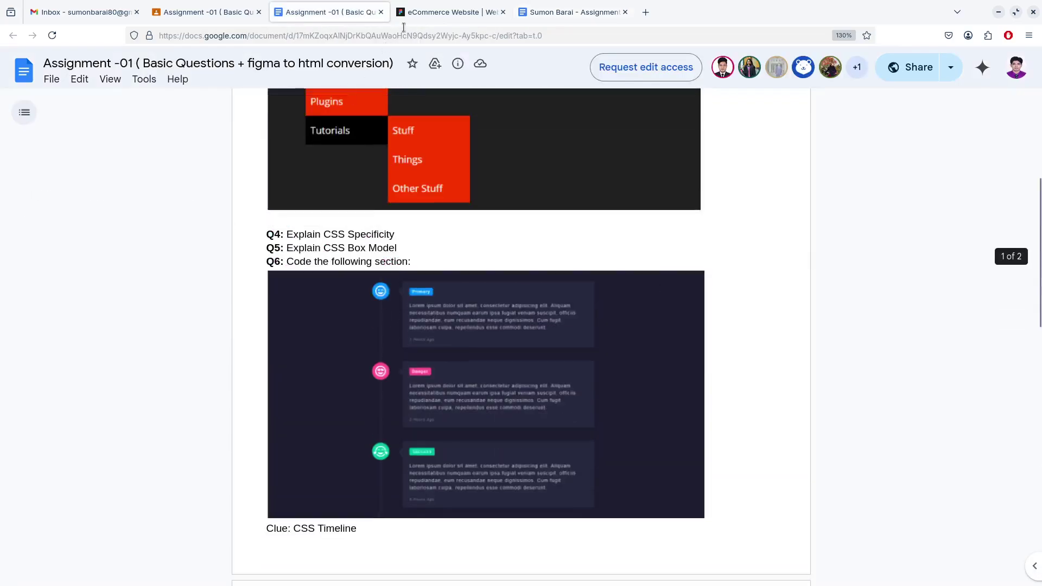
pyautogui.click(206, 12)
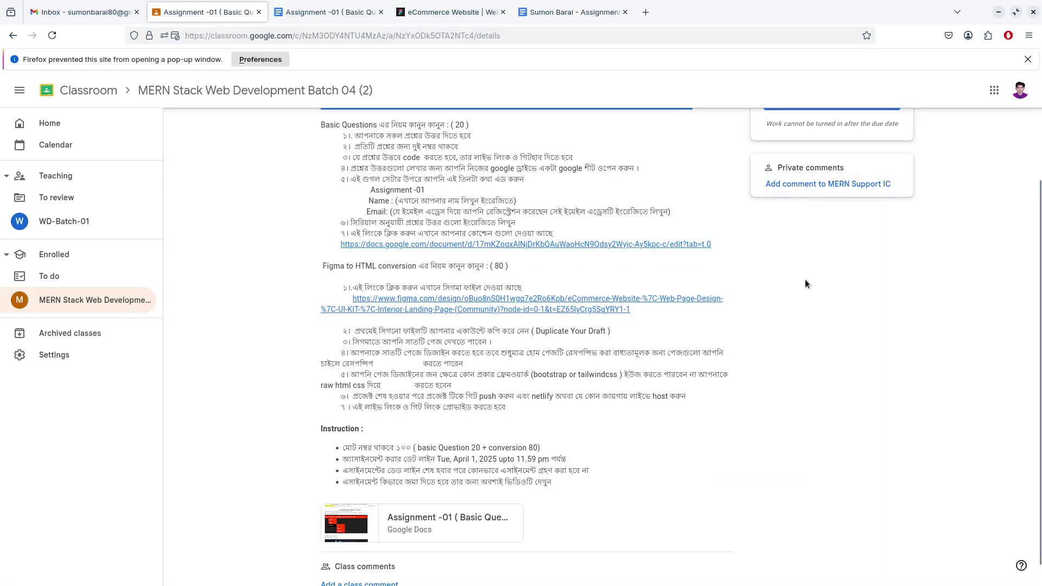
pyautogui.scroll(3, 805, 279)
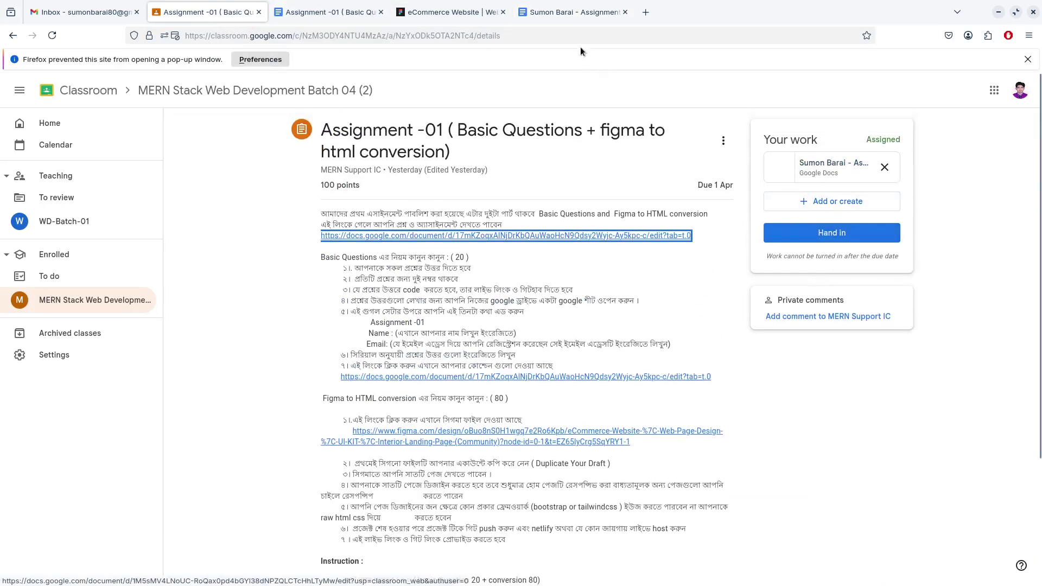
pyautogui.click(562, 17)
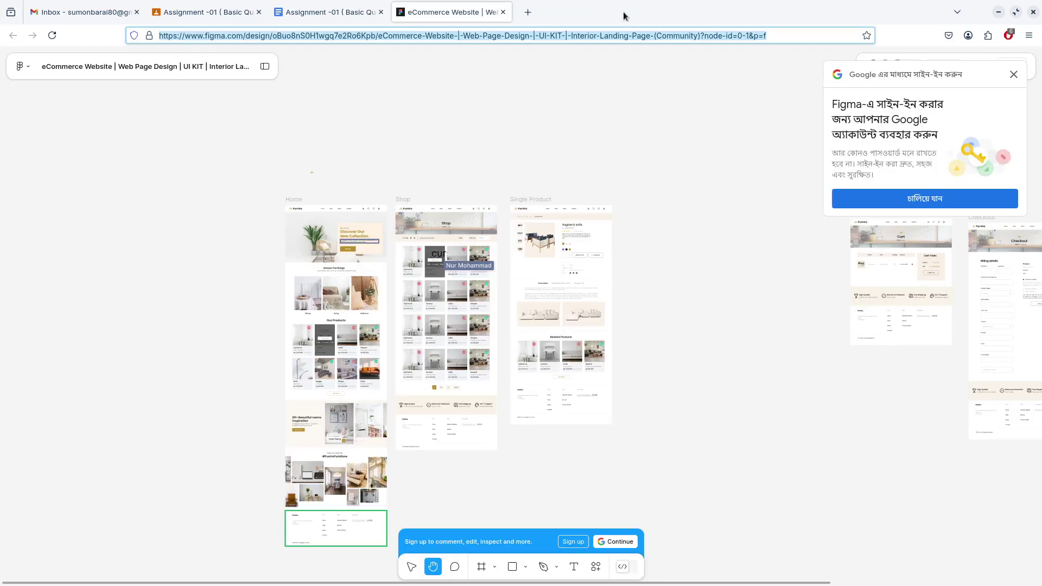
pyautogui.click(625, 12)
pyautogui.click(503, 12)
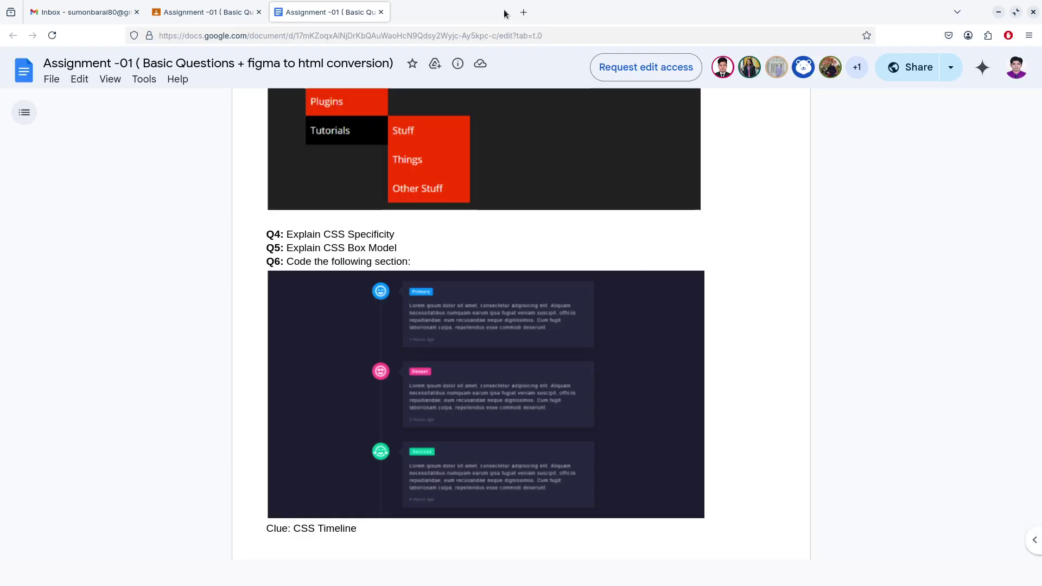
pyautogui.click(380, 12)
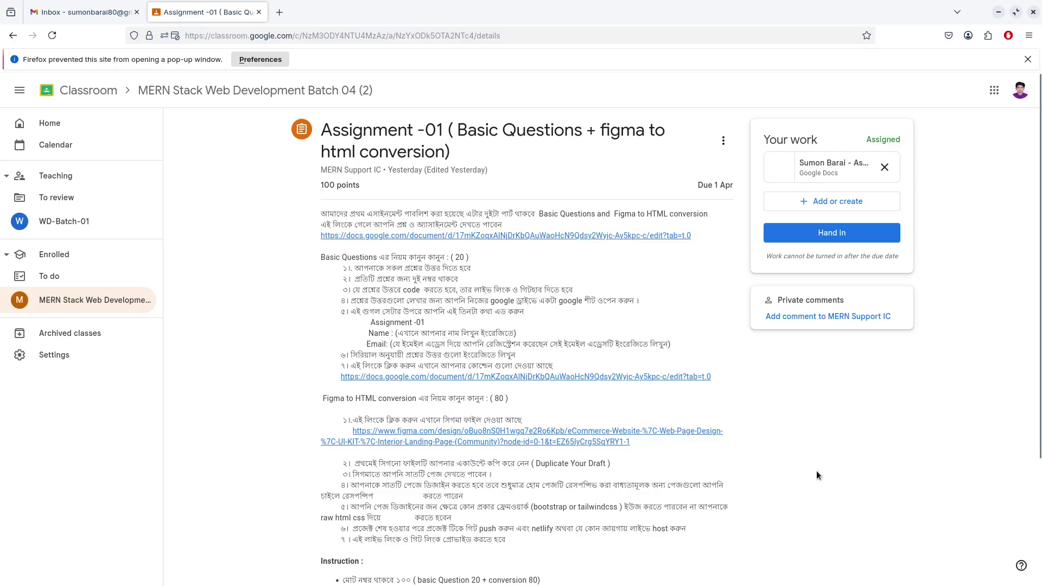
# Open the answer doc attached to the assignment and return to its top
pyautogui.click(815, 165)
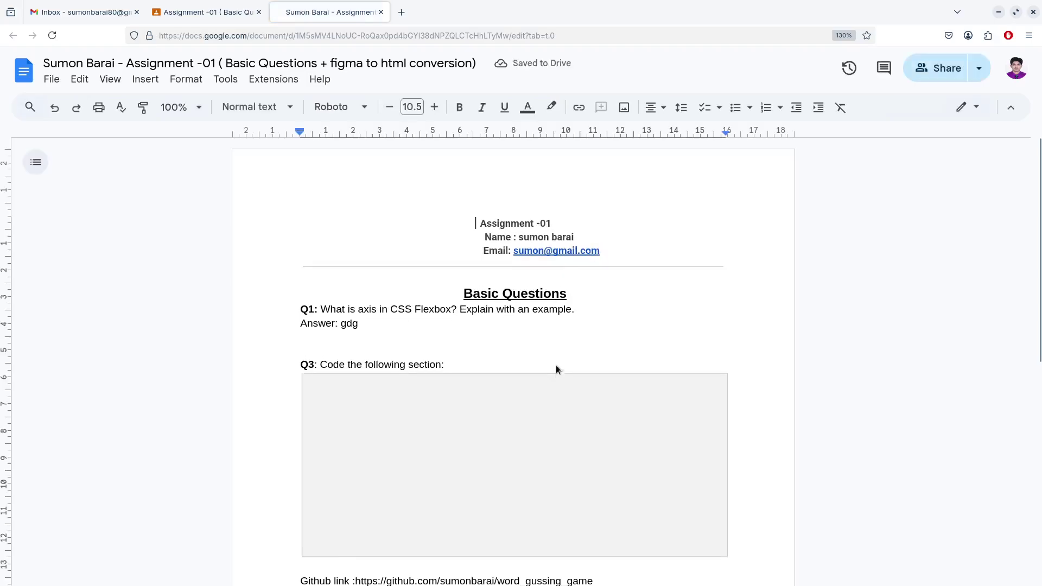
pyautogui.scroll(-4, 556, 365)
pyautogui.scroll(-2, 559, 372)
pyautogui.hotkey('ctrl', 'Home')
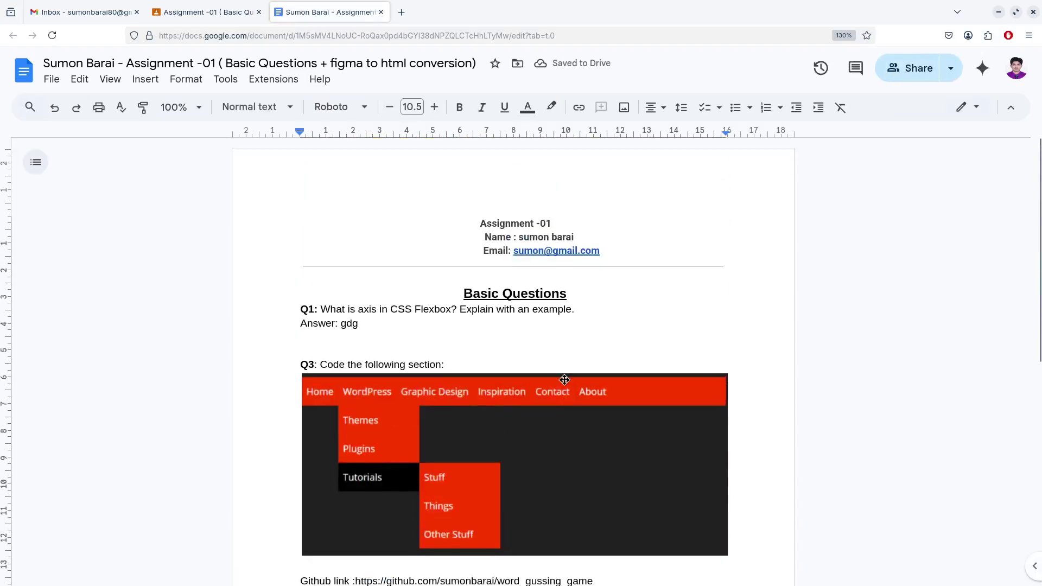
# Close the doc tab and hand in Assignment -01 with the attached answer doc
pyautogui.click(381, 12)
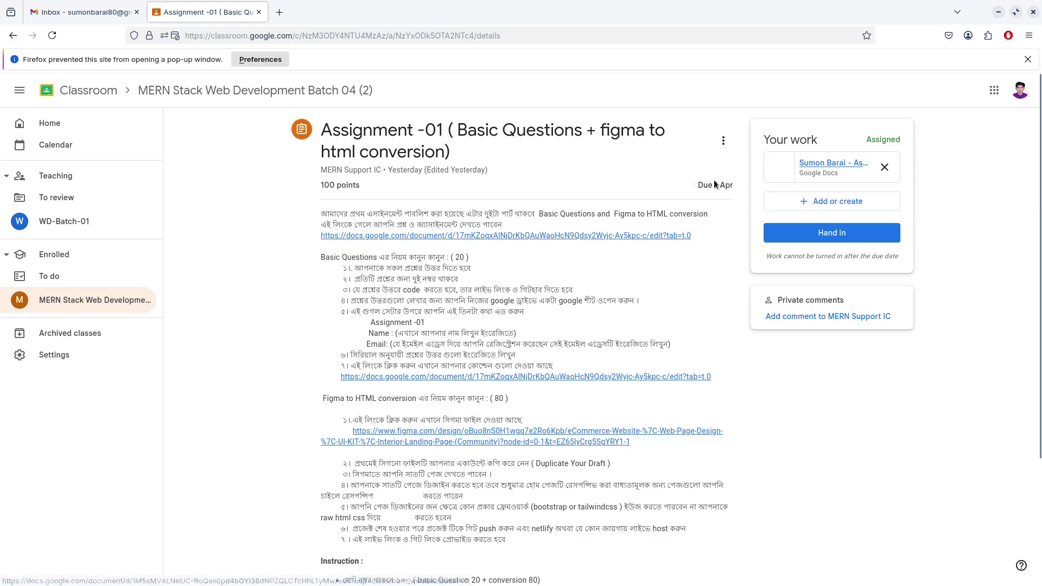
pyautogui.click(826, 235)
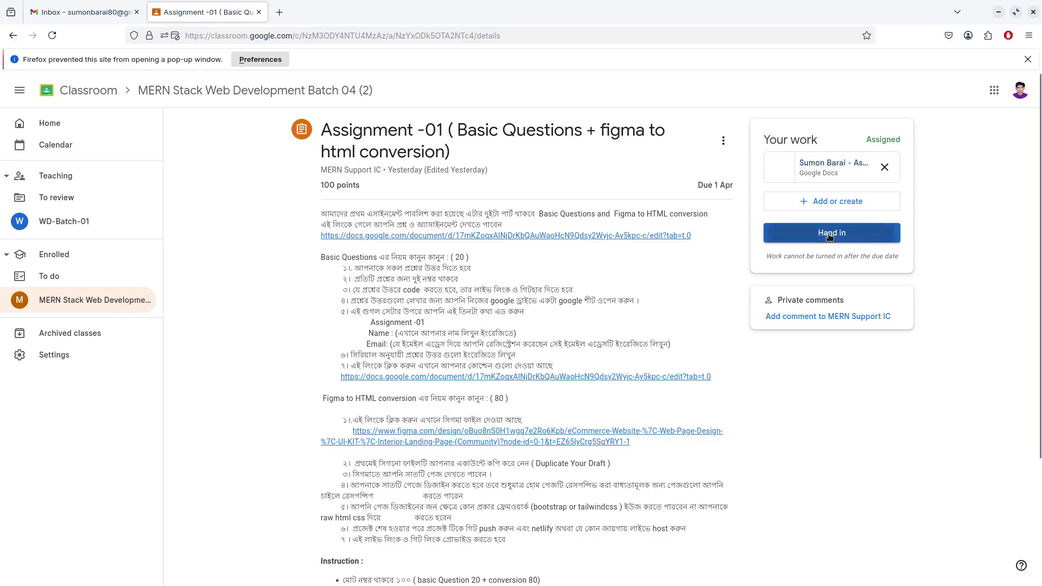
pyautogui.click(662, 378)
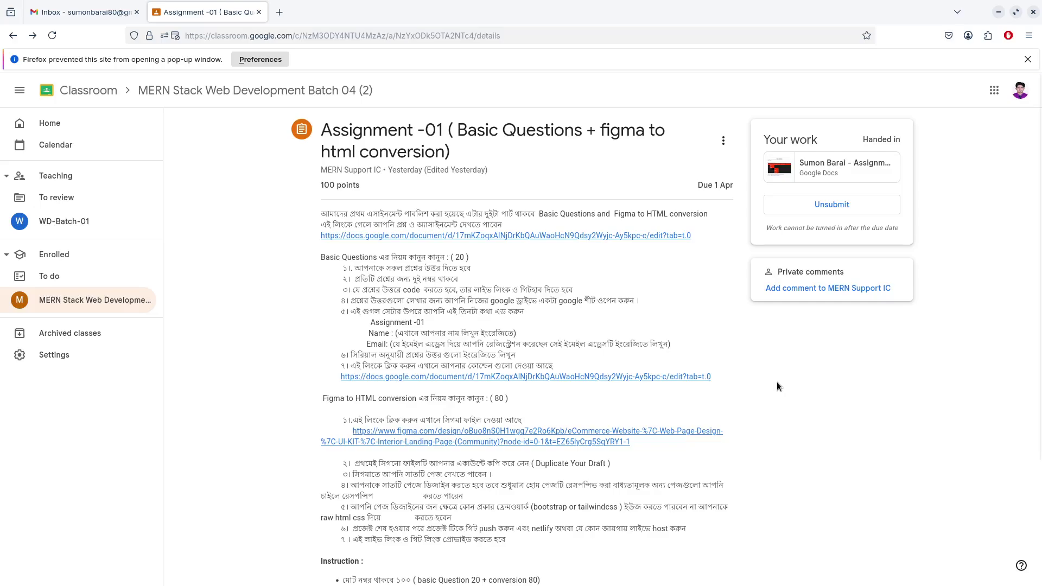
# Confirm the Handed in status, then close the Classroom tab for a blank new tab
pyautogui.scroll(-3, 777, 386)
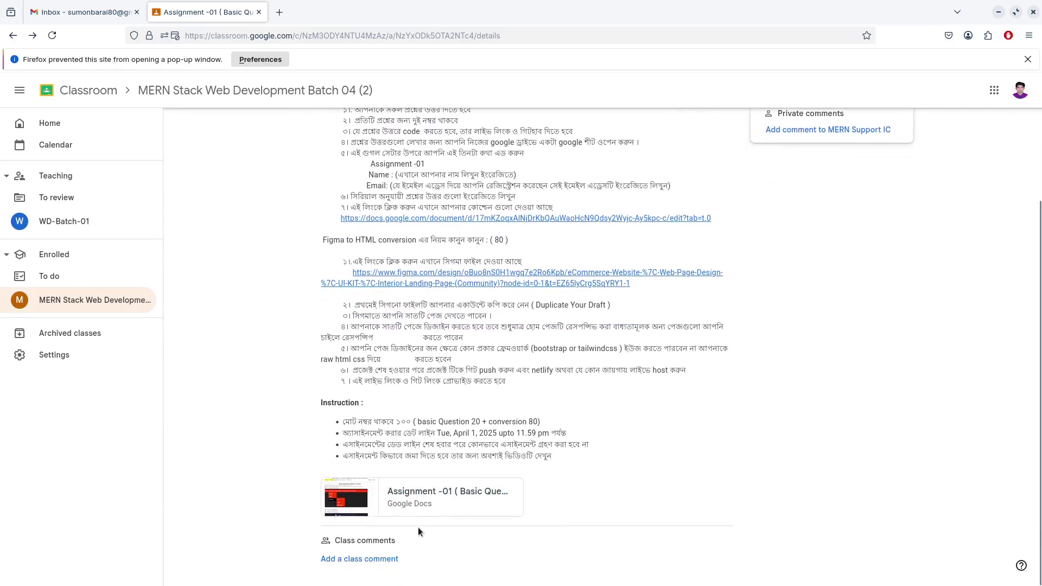
pyautogui.scroll(3, 722, 391)
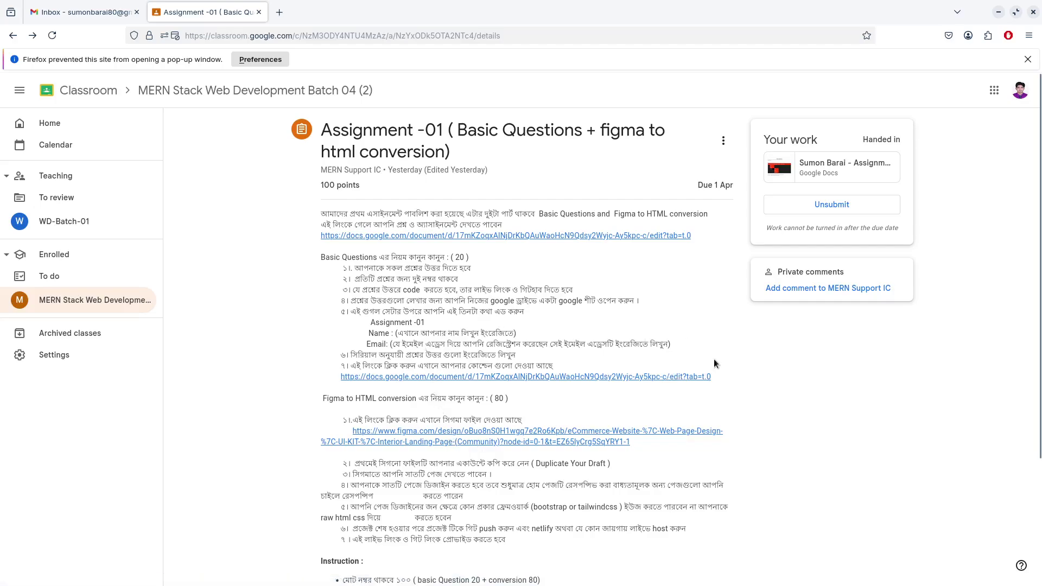
pyautogui.scroll(-3, 499, 450)
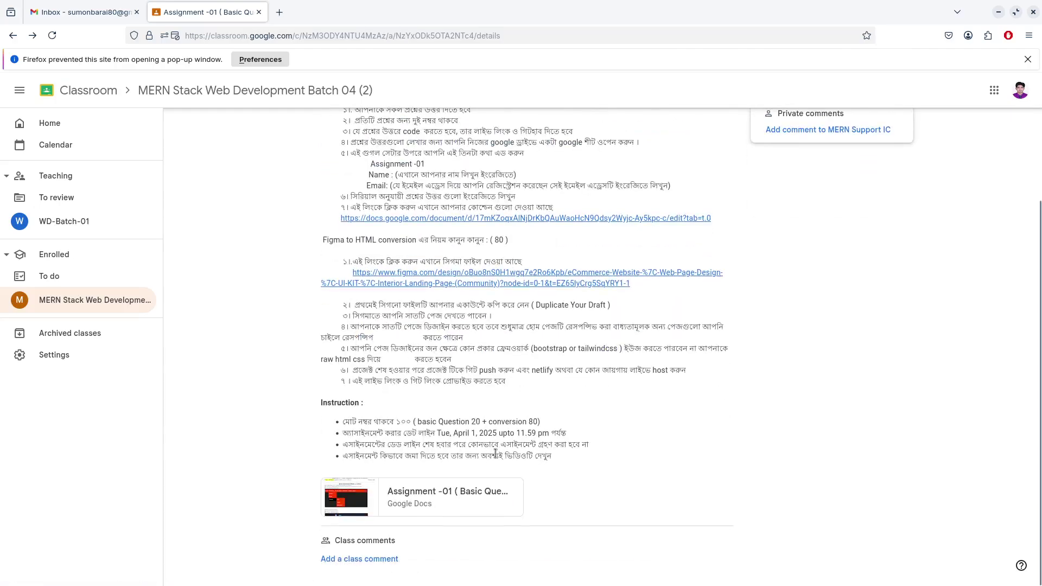
pyautogui.scroll(3, 495, 453)
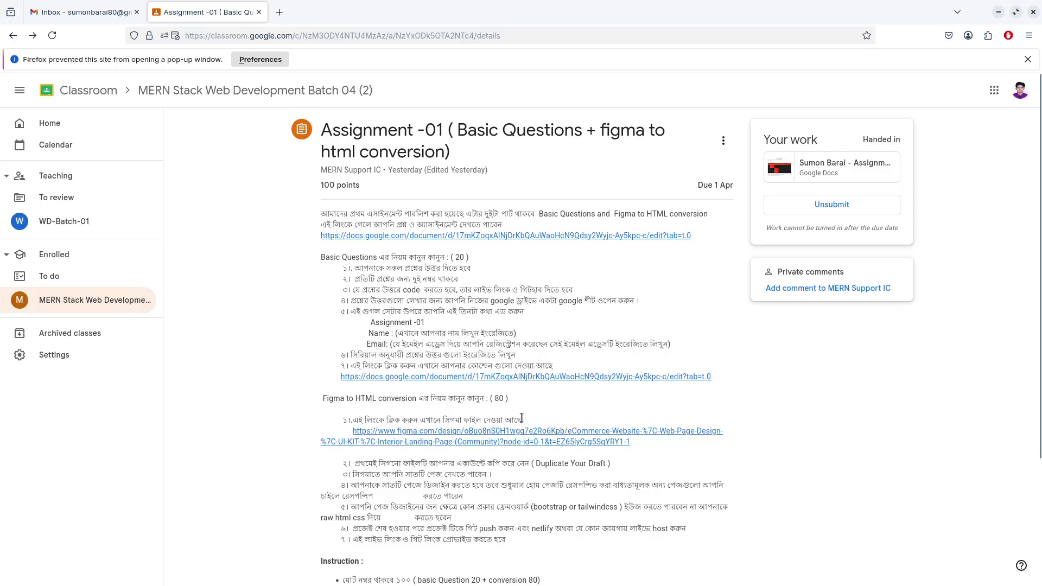
pyautogui.moveTo(535, 580)
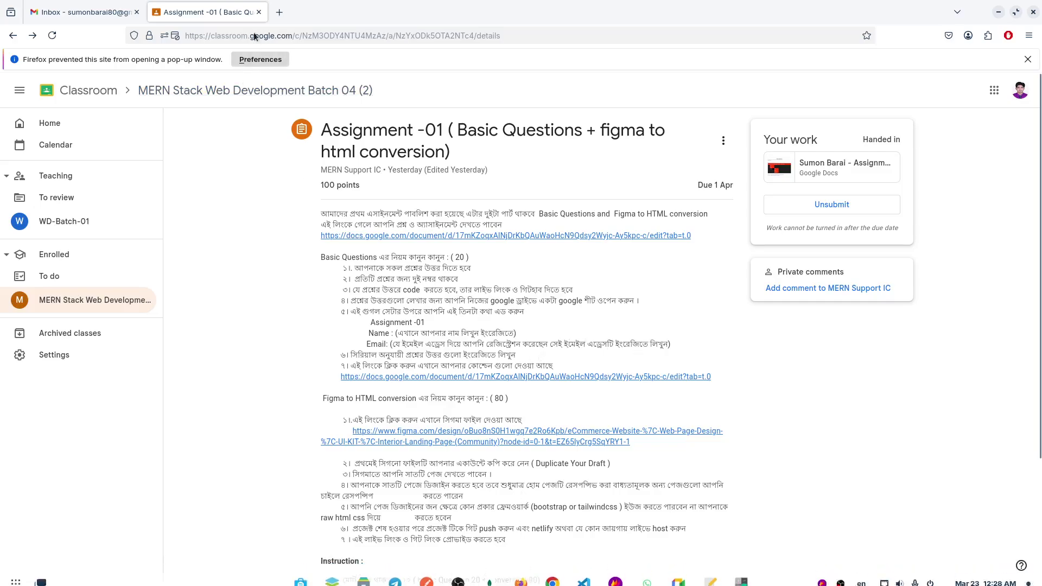
pyautogui.click(258, 12)
pyautogui.click(149, 12)
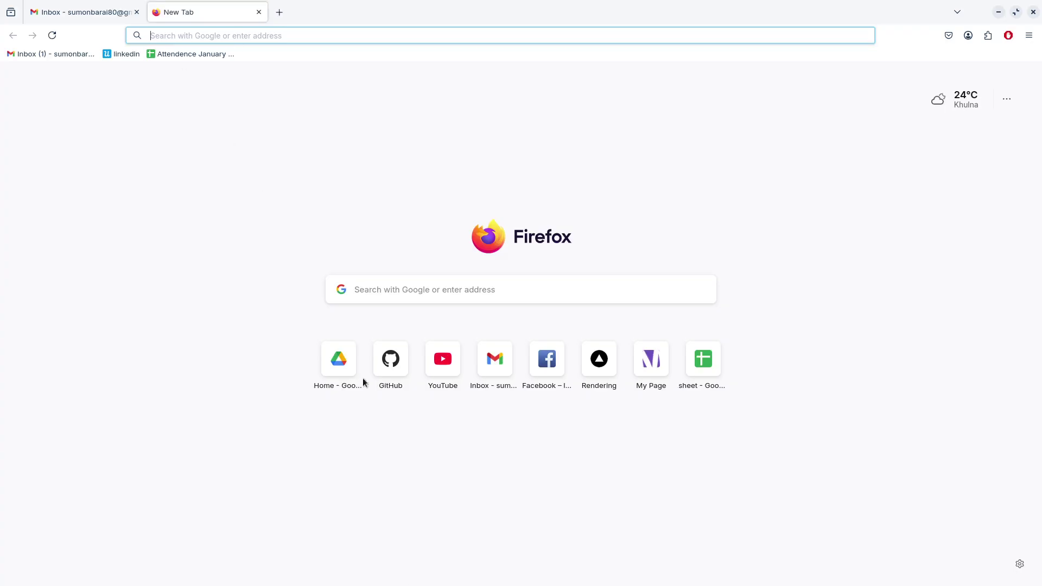